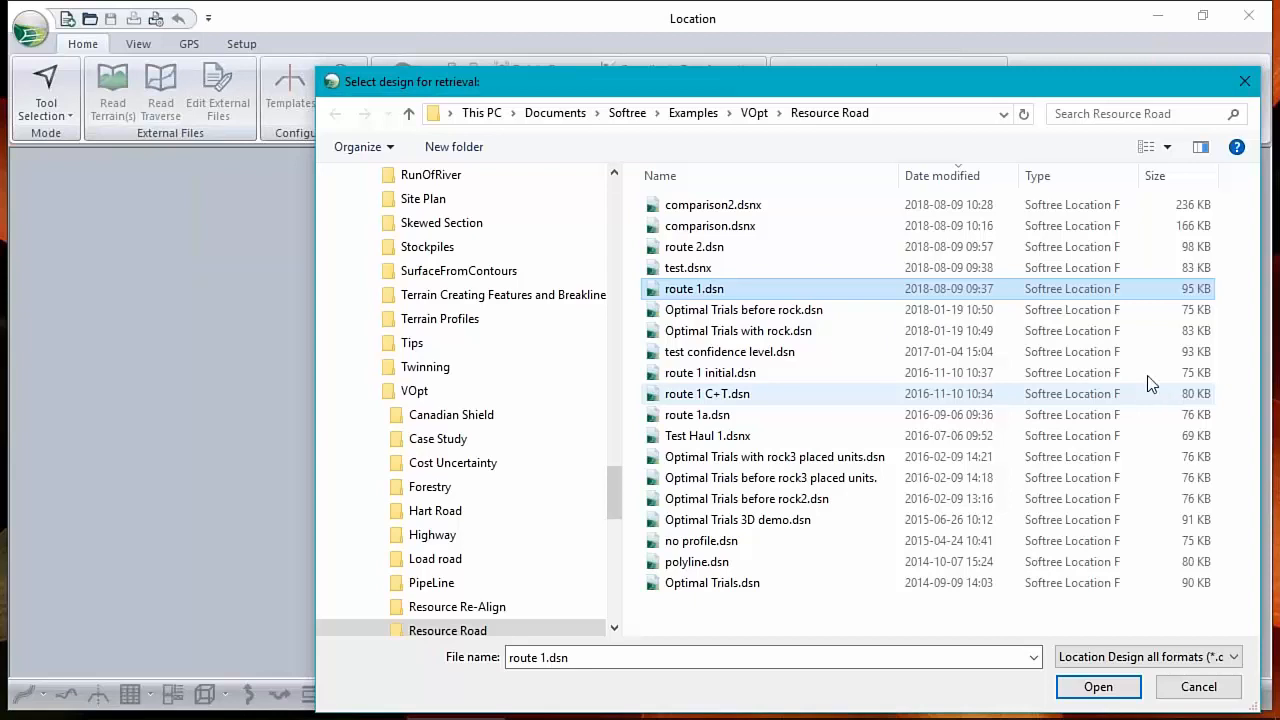
Open the design file route 1.dsn from the Resource Road folder and suppress further warnings about the maximum number of section points.
{"action": "left_click", "coordinate": [675, 288]}
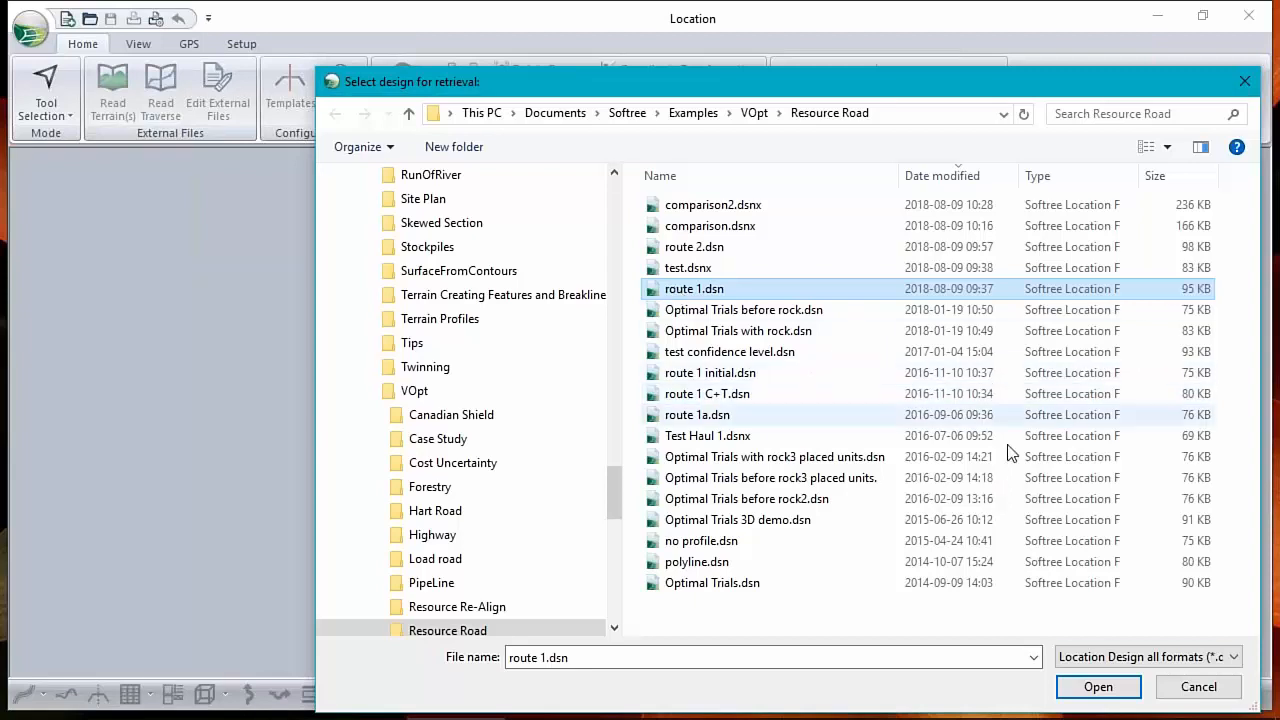
{"action": "left_click", "coordinate": [1107, 687]}
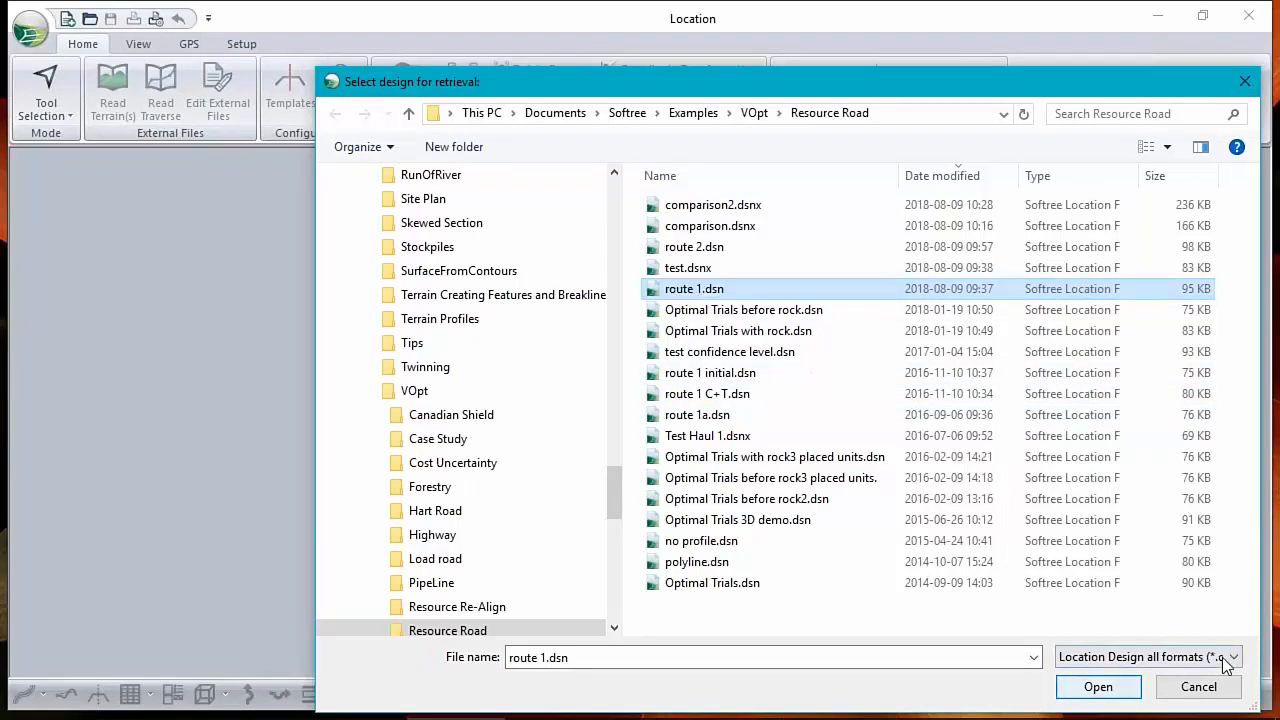
{"action": "left_click", "coordinate": [1076, 688]}
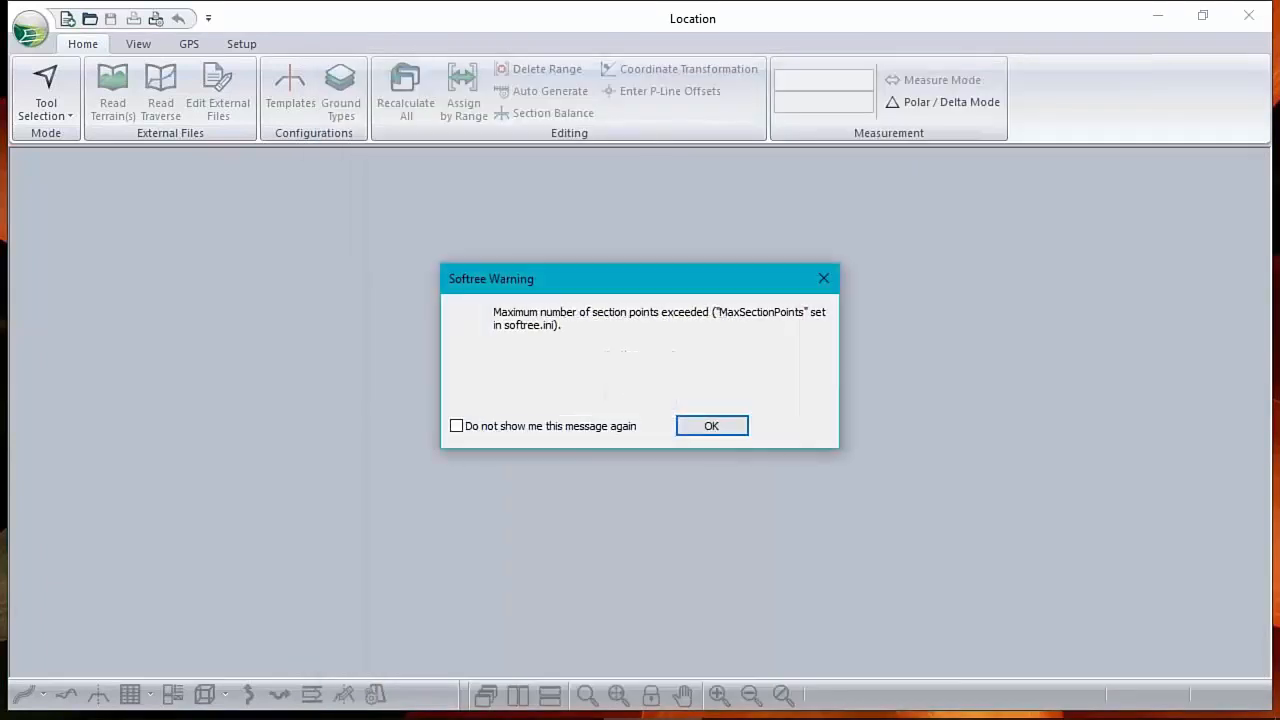
{"action": "left_click", "coordinate": [458, 427]}
{"action": "left_click", "coordinate": [711, 426]}
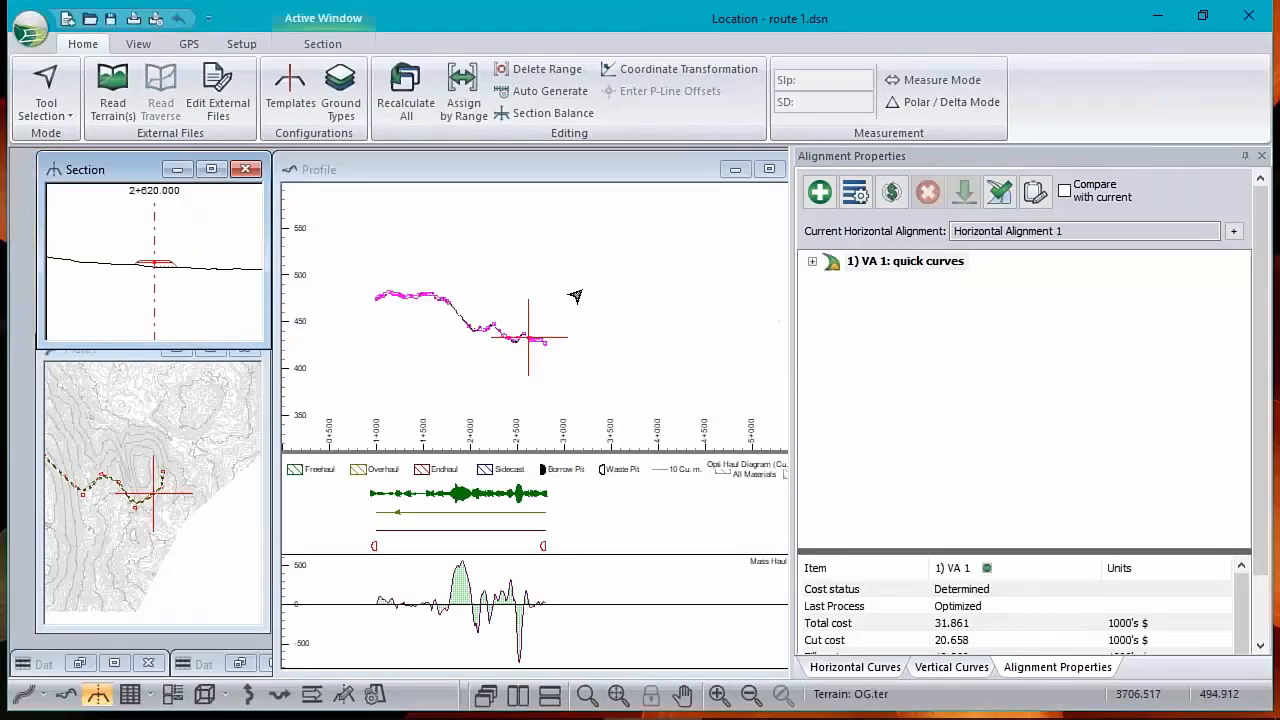
Maximize the Plan window and examine the existing red route from its start point to its end point.
{"action": "left_click", "coordinate": [450, 330]}
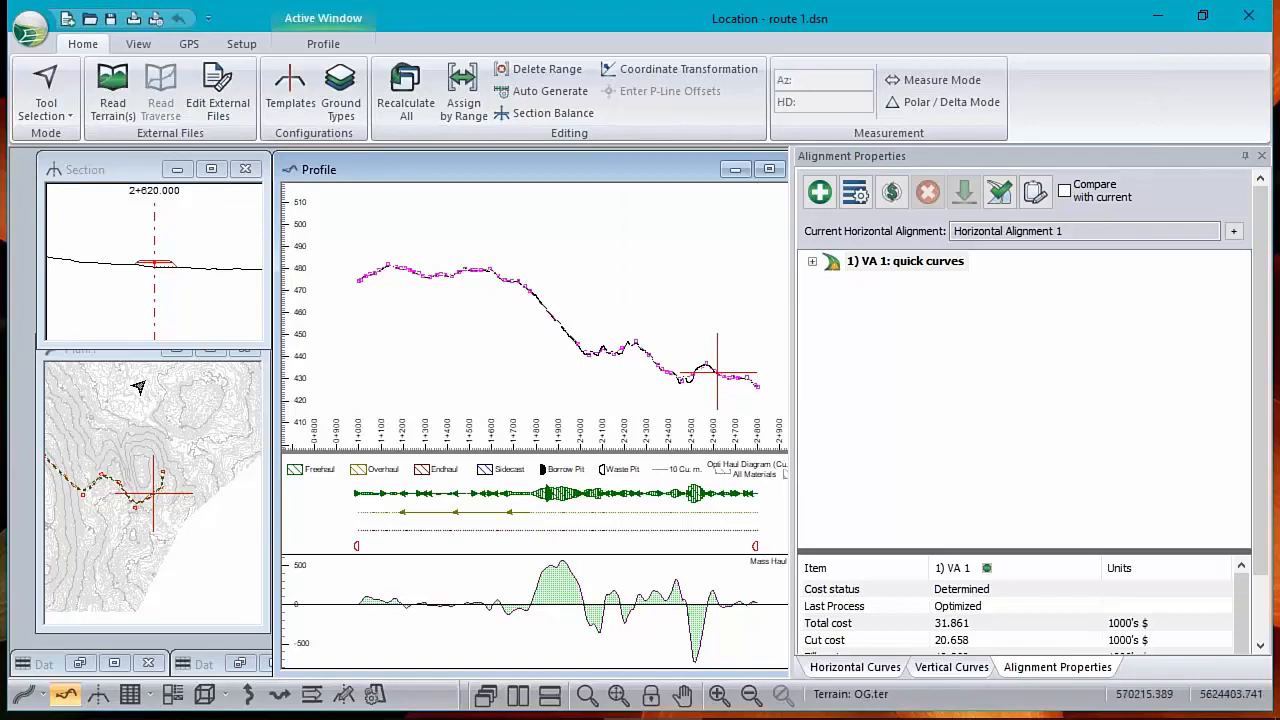
{"action": "double_click", "coordinate": [140, 350]}
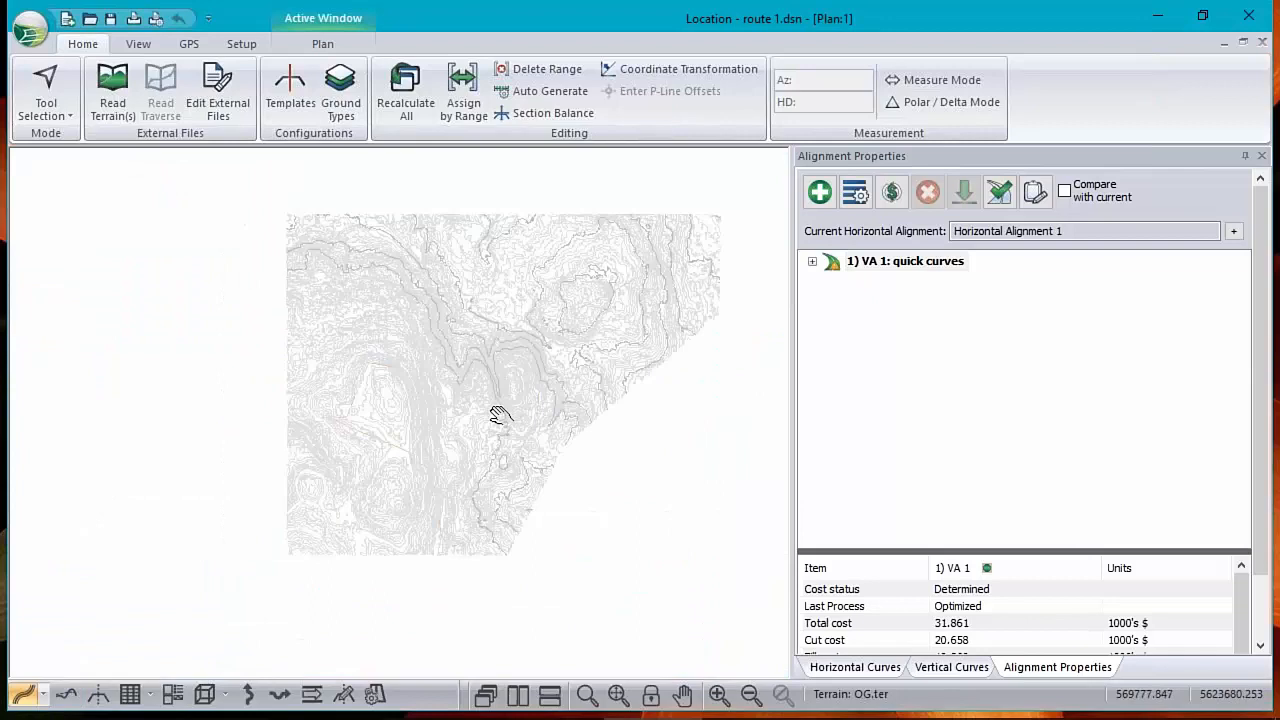
{"action": "scroll", "coordinate": [499, 415], "scroll_direction": "up", "scroll_amount": 3}
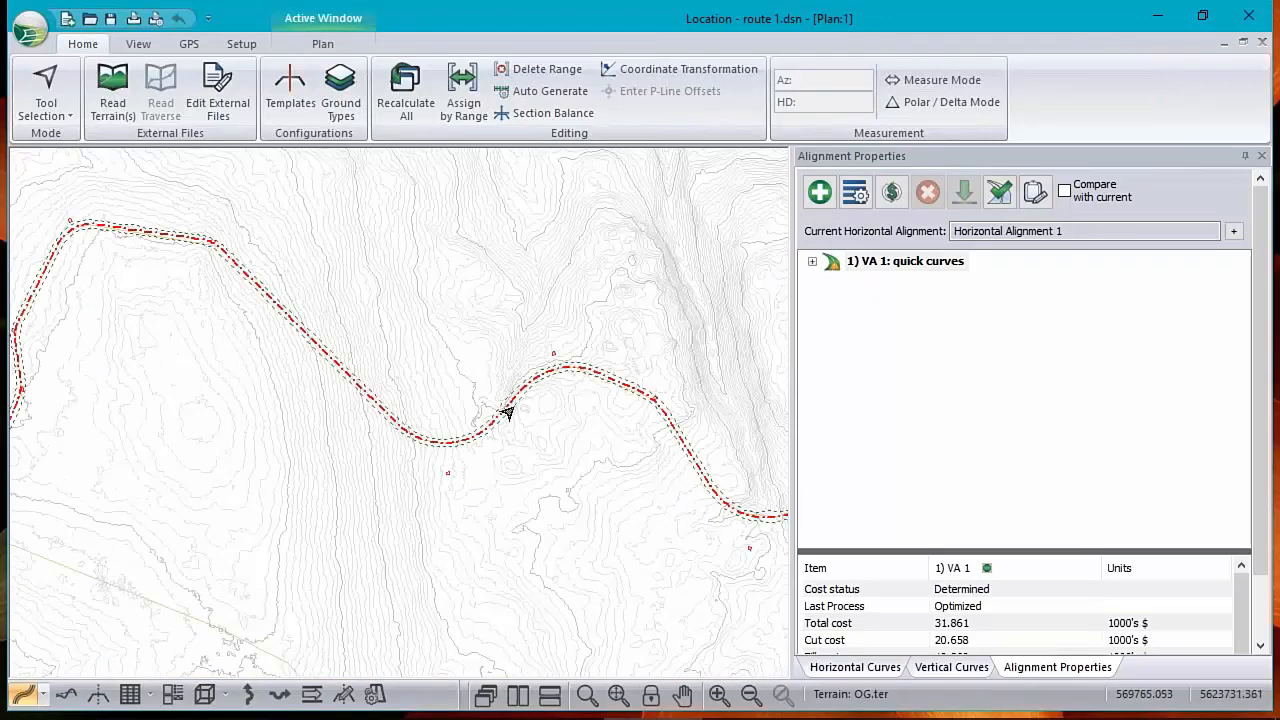
{"action": "scroll", "coordinate": [606, 461], "scroll_direction": "down", "scroll_amount": 1}
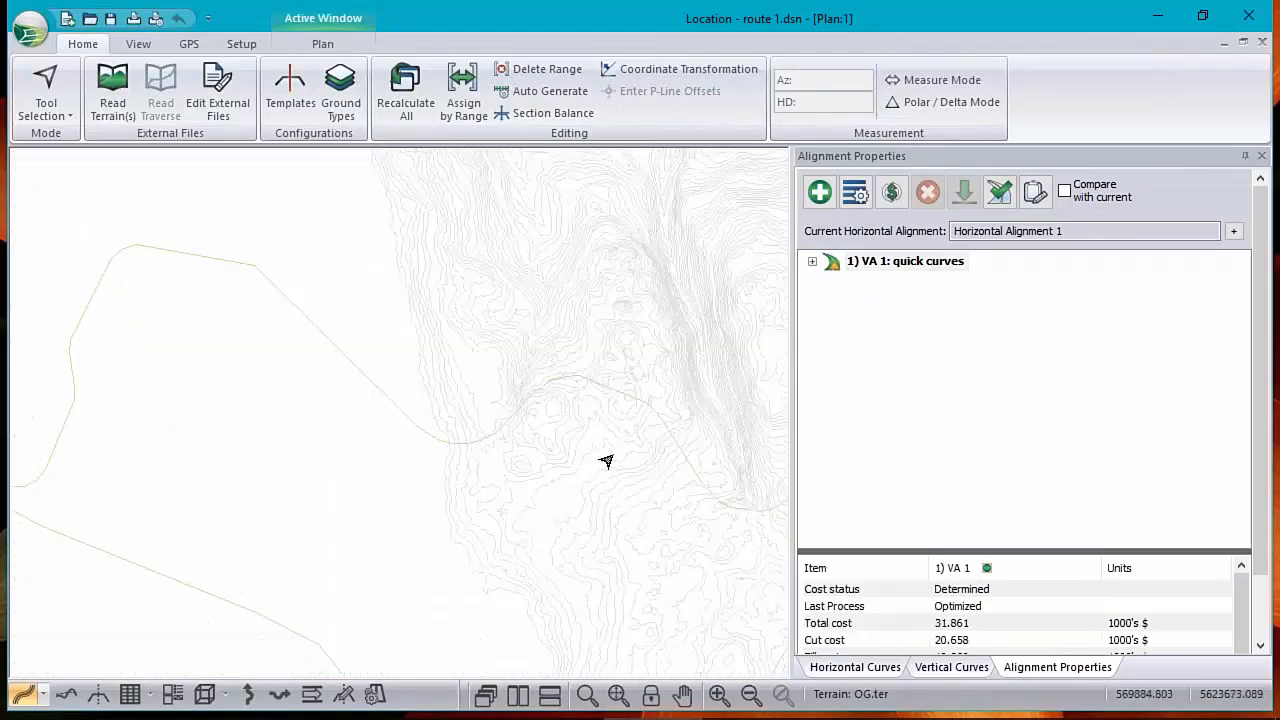
{"action": "scroll", "coordinate": [606, 461], "scroll_direction": "down", "scroll_amount": 1}
{"action": "middle_click_drag", "start_coordinate": [580, 520], "coordinate": [503, 337]}
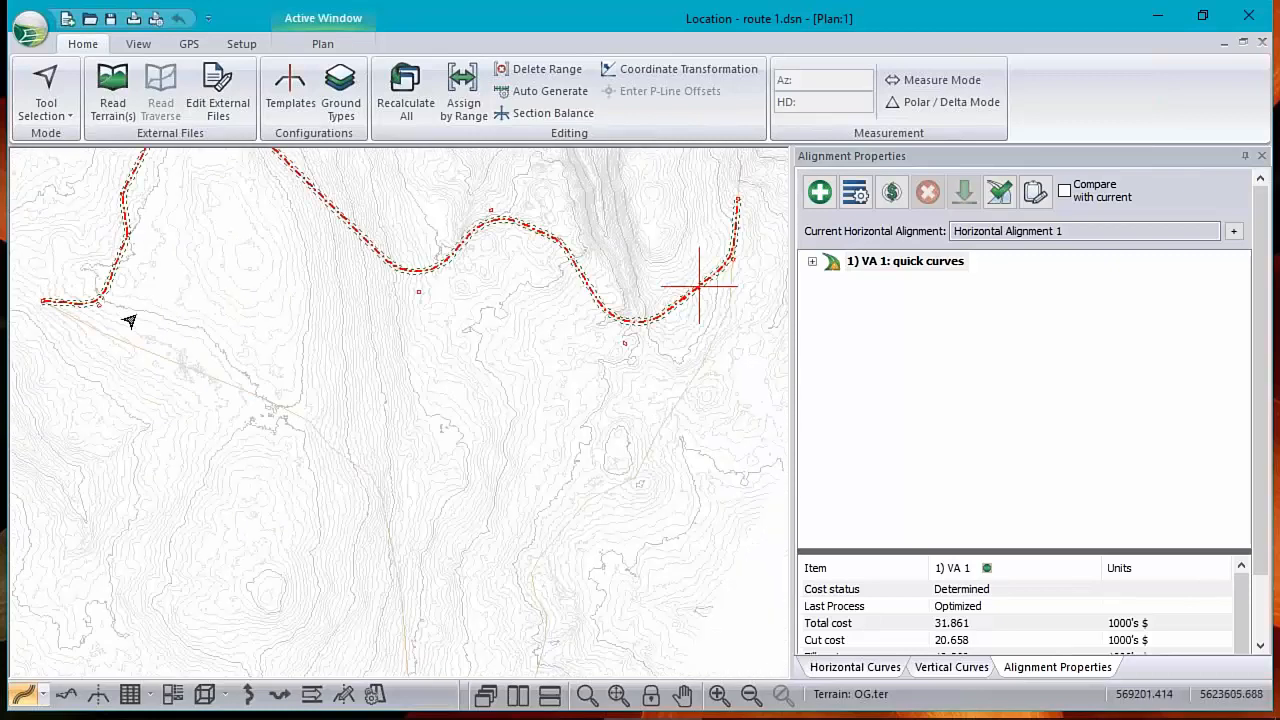
{"action": "mouse_move", "coordinate": [42, 300]}
{"action": "mouse_move", "coordinate": [733, 207]}
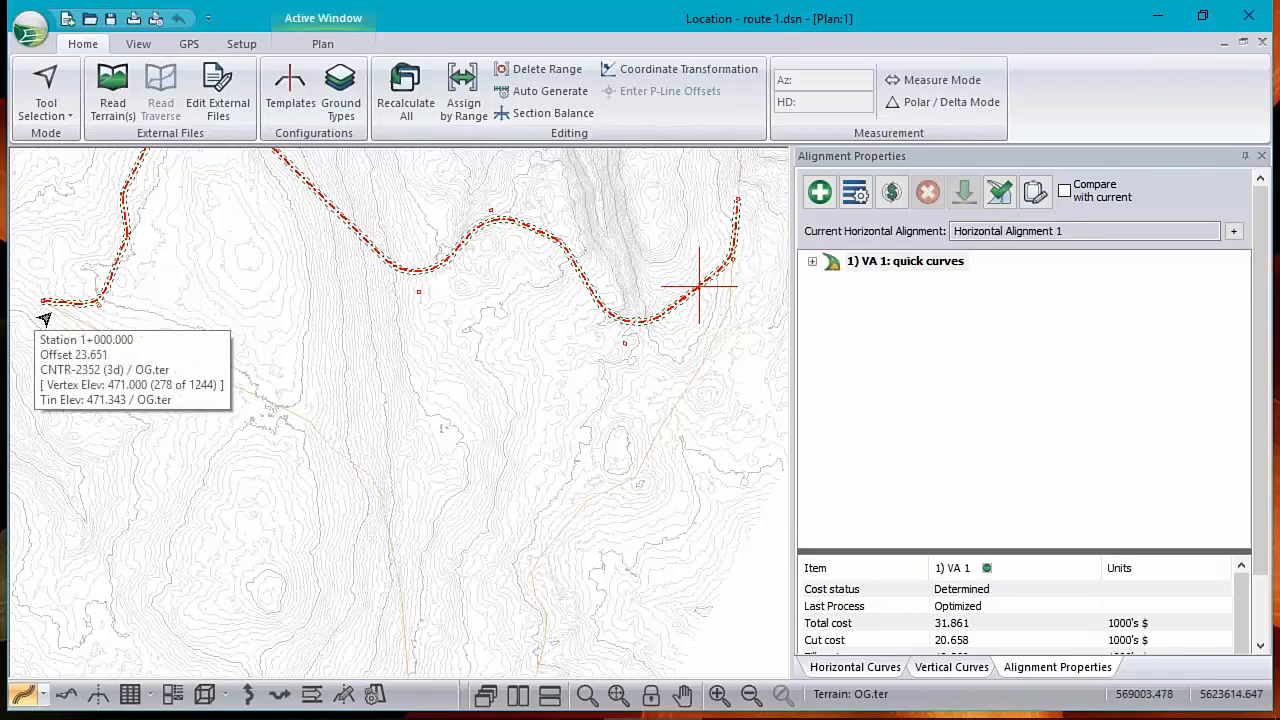
{"action": "mouse_move", "coordinate": [314, 479]}
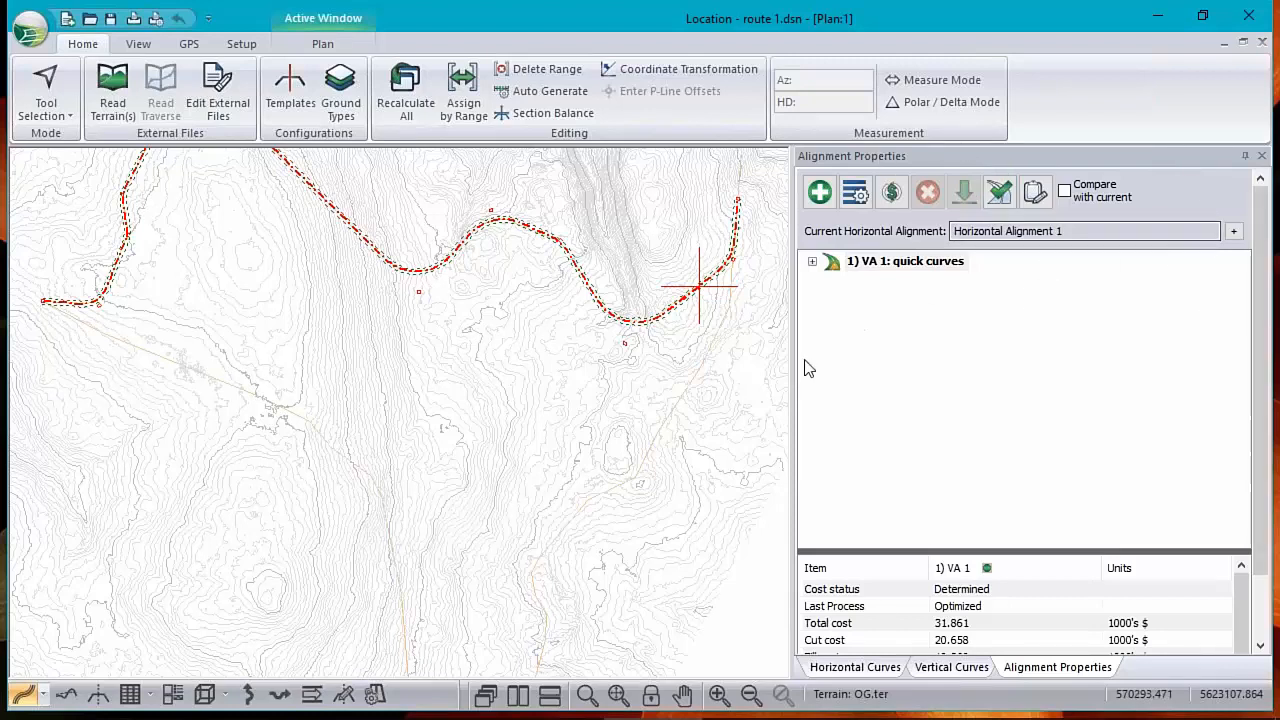
Close the Alignment Properties panel, narrow the docked panel area to widen the plan, and add Alignment Properties back to it.
{"action": "left_click", "coordinate": [1262, 156]}
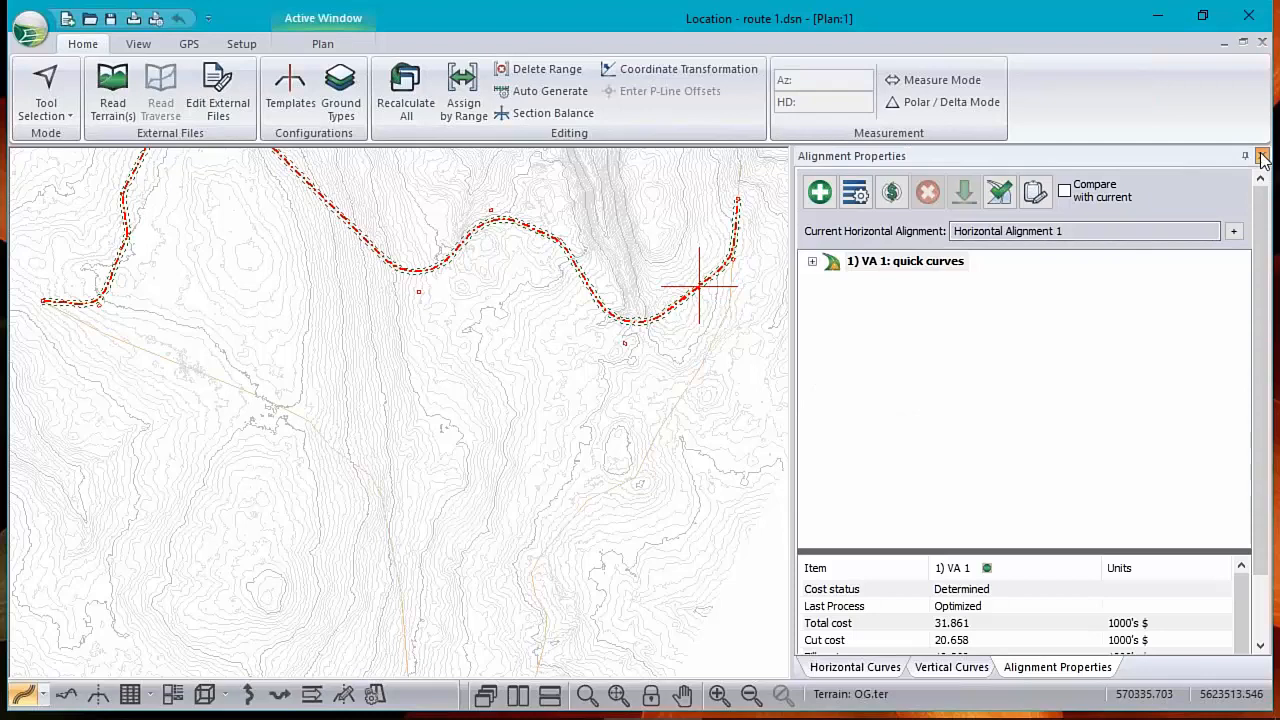
{"action": "left_click_drag", "start_coordinate": [793, 344], "coordinate": [896, 357]}
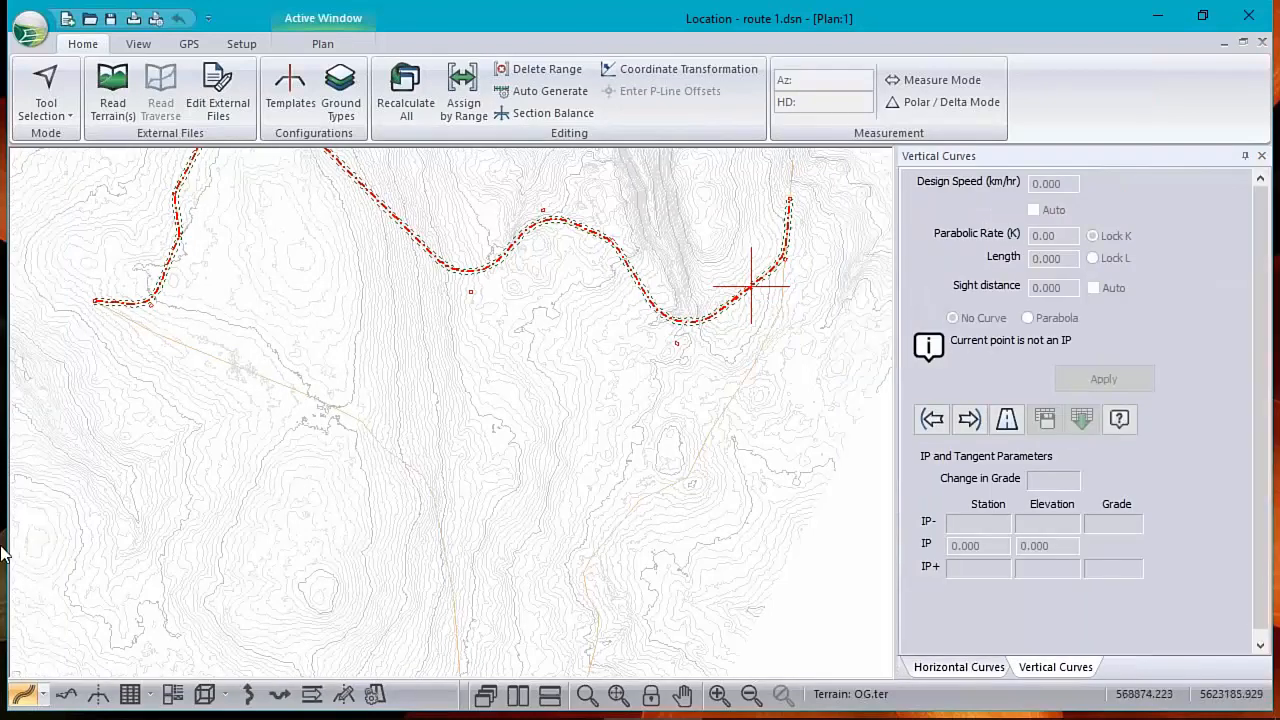
{"action": "left_click", "coordinate": [373, 694]}
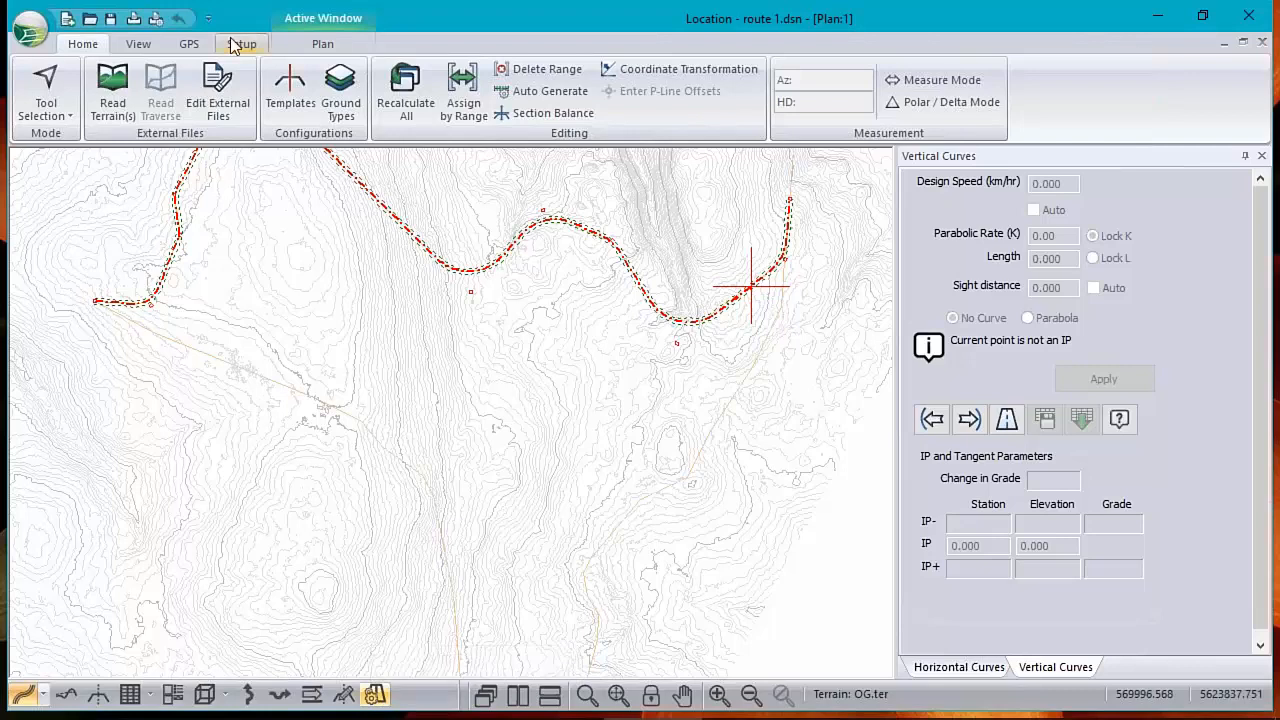
{"action": "left_click", "coordinate": [140, 44]}
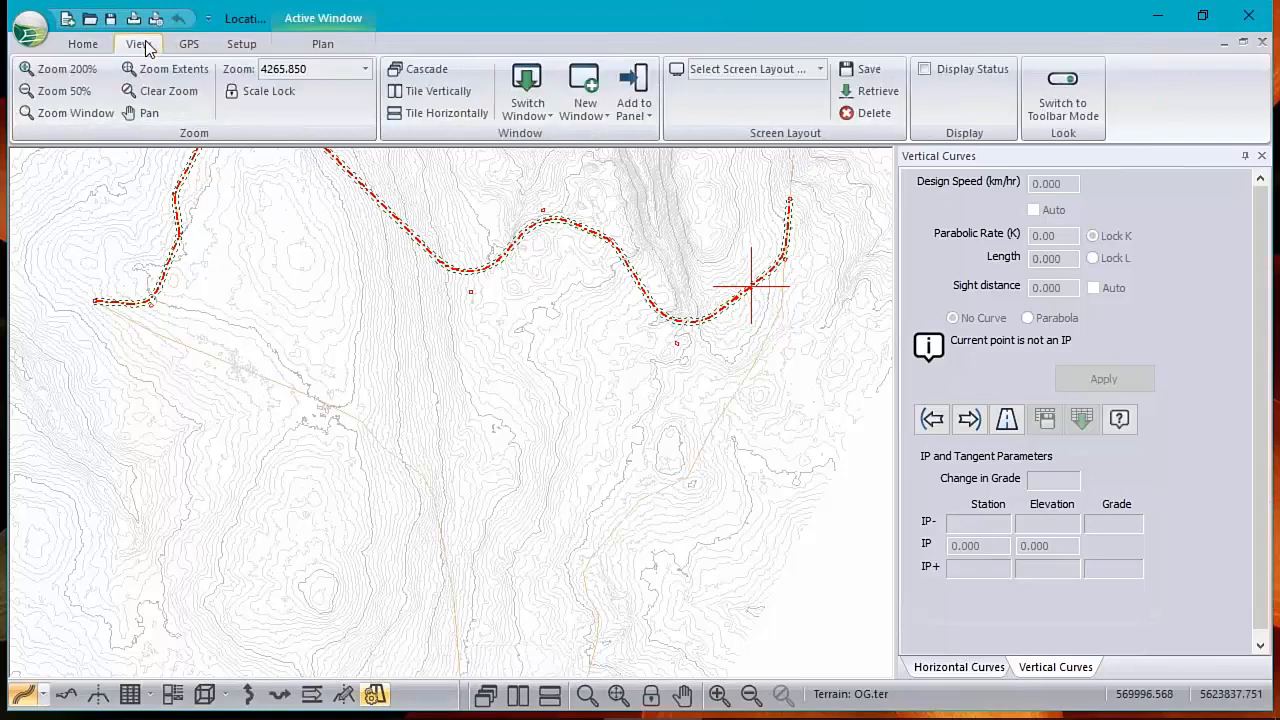
{"action": "left_click", "coordinate": [633, 113]}
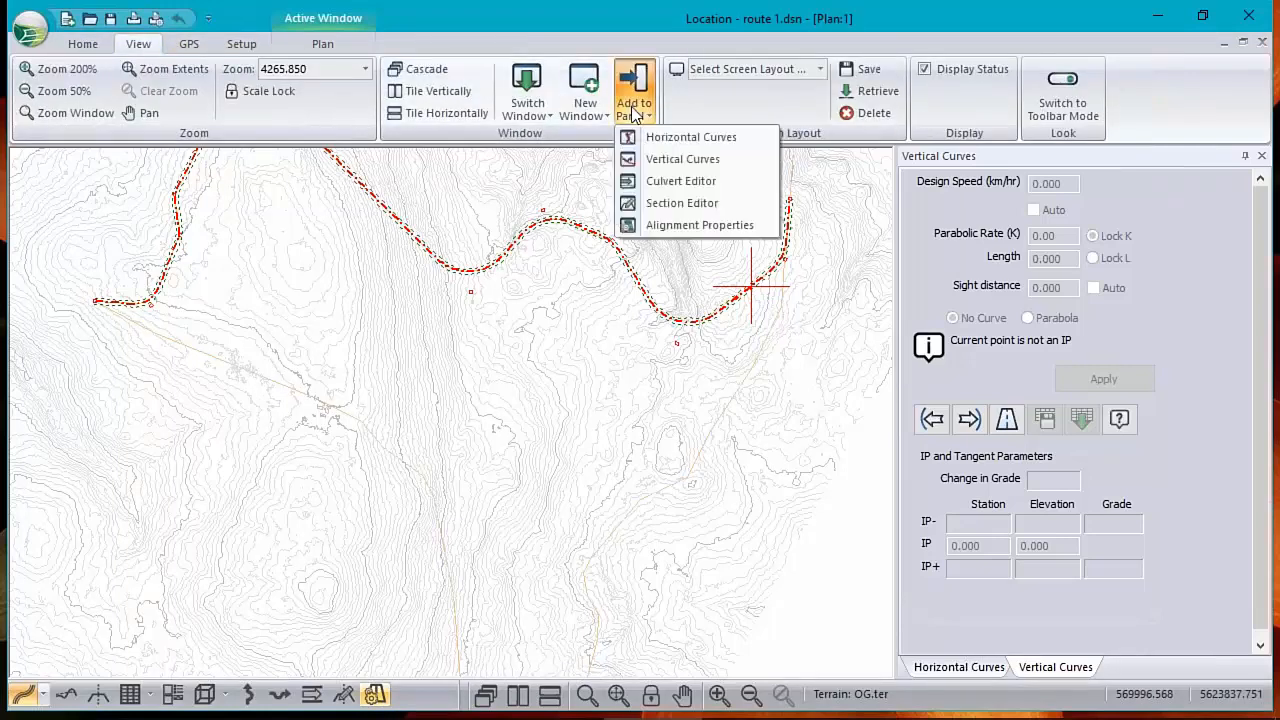
{"action": "left_click", "coordinate": [671, 226]}
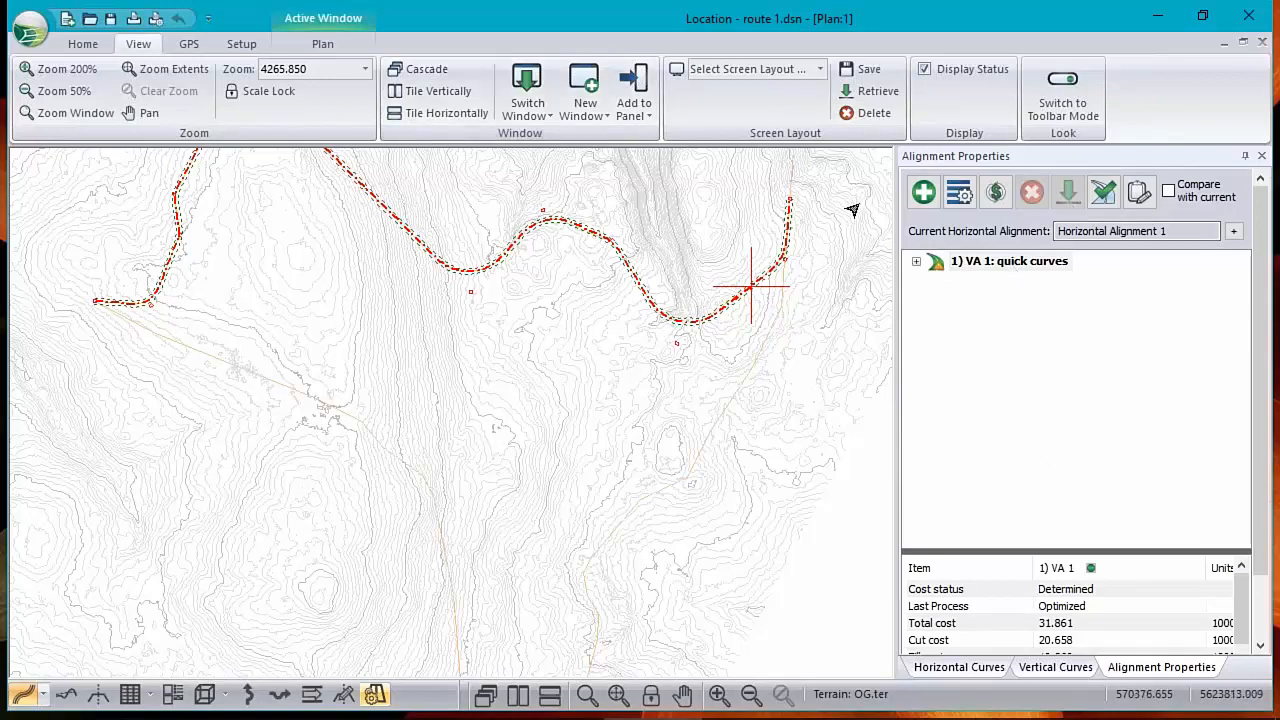
Add Horizontal Alignment 2 using the existing terrain surface, the center of terrain as its initial point and the standard template.
{"action": "left_click", "coordinate": [1231, 232]}
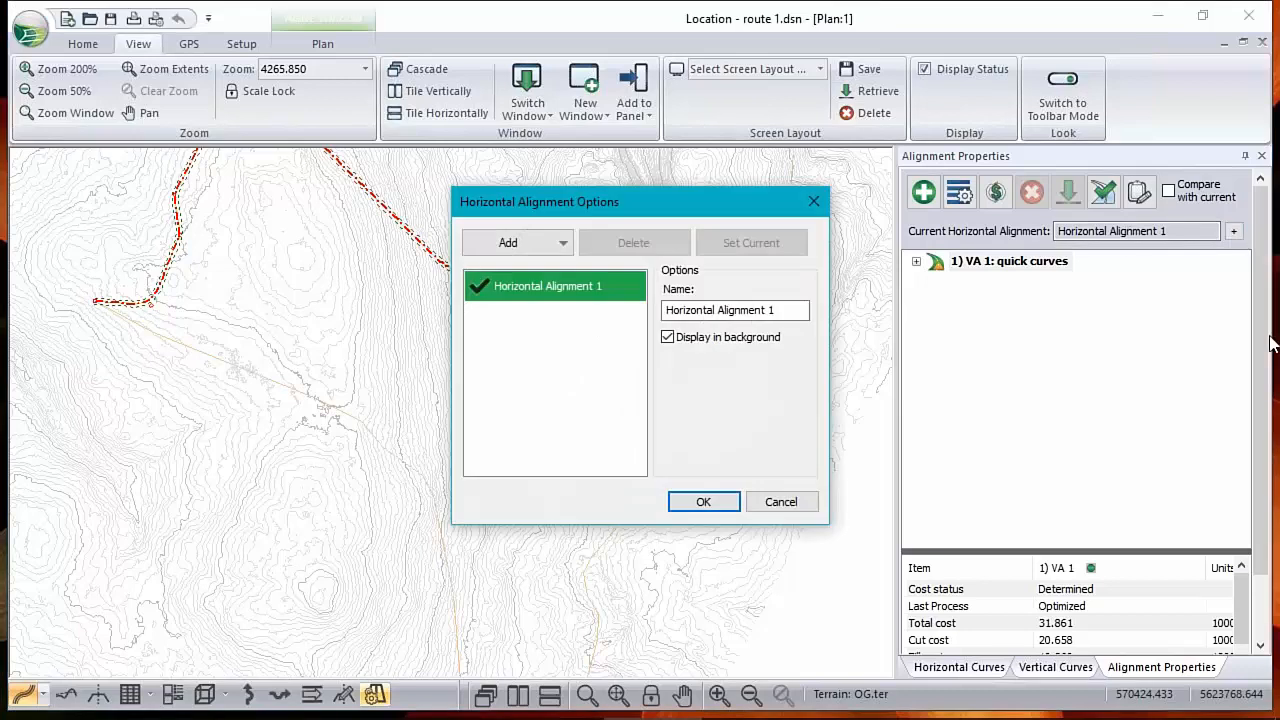
{"action": "left_click", "coordinate": [549, 248]}
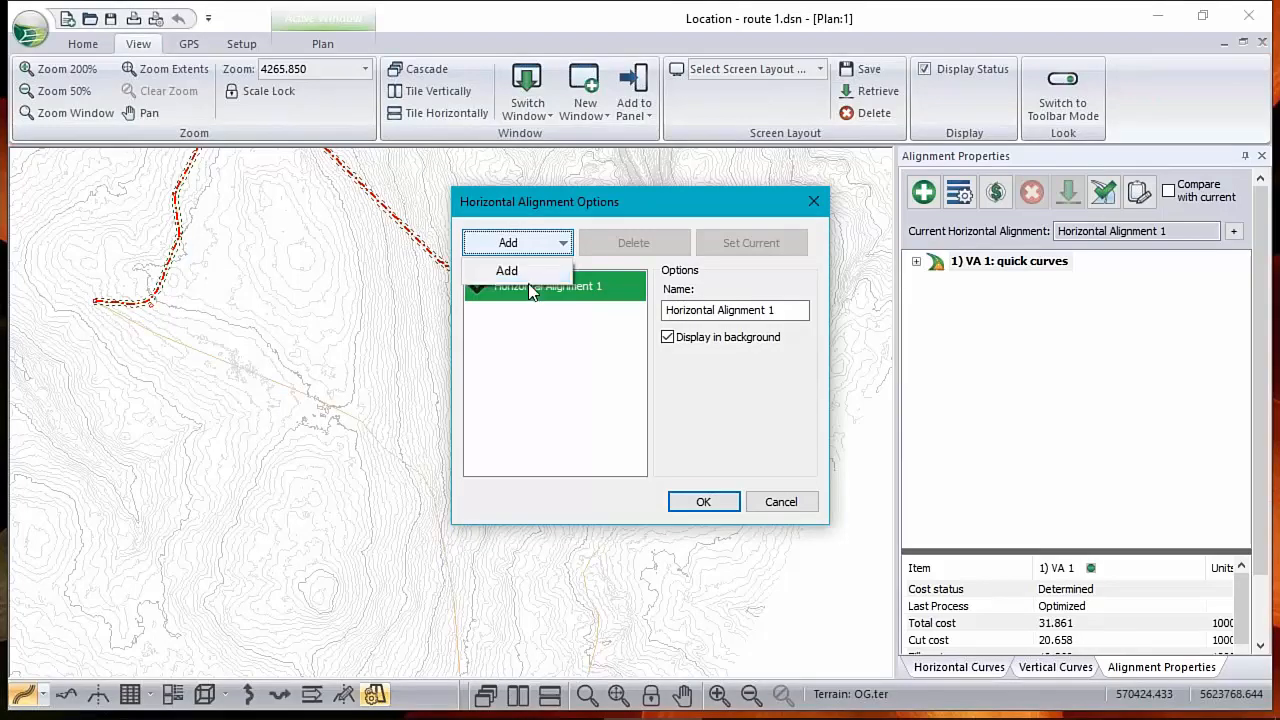
{"action": "left_click", "coordinate": [540, 272]}
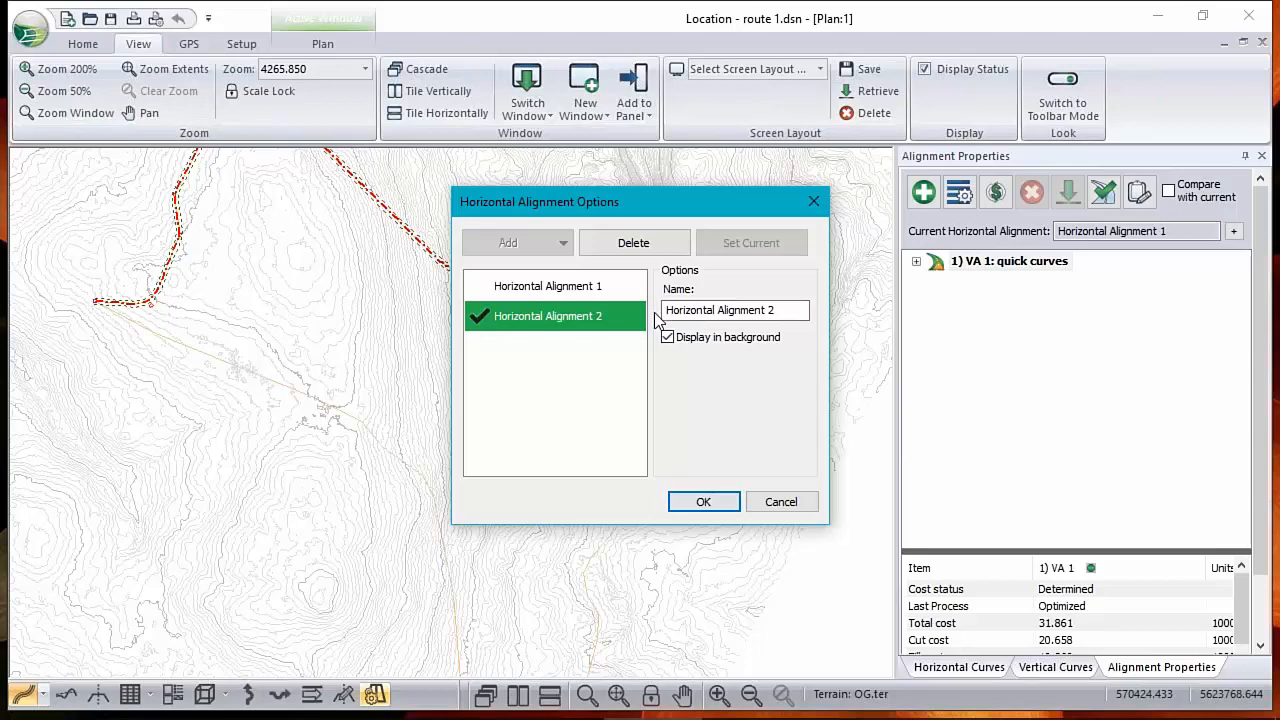
{"action": "left_click", "coordinate": [704, 503]}
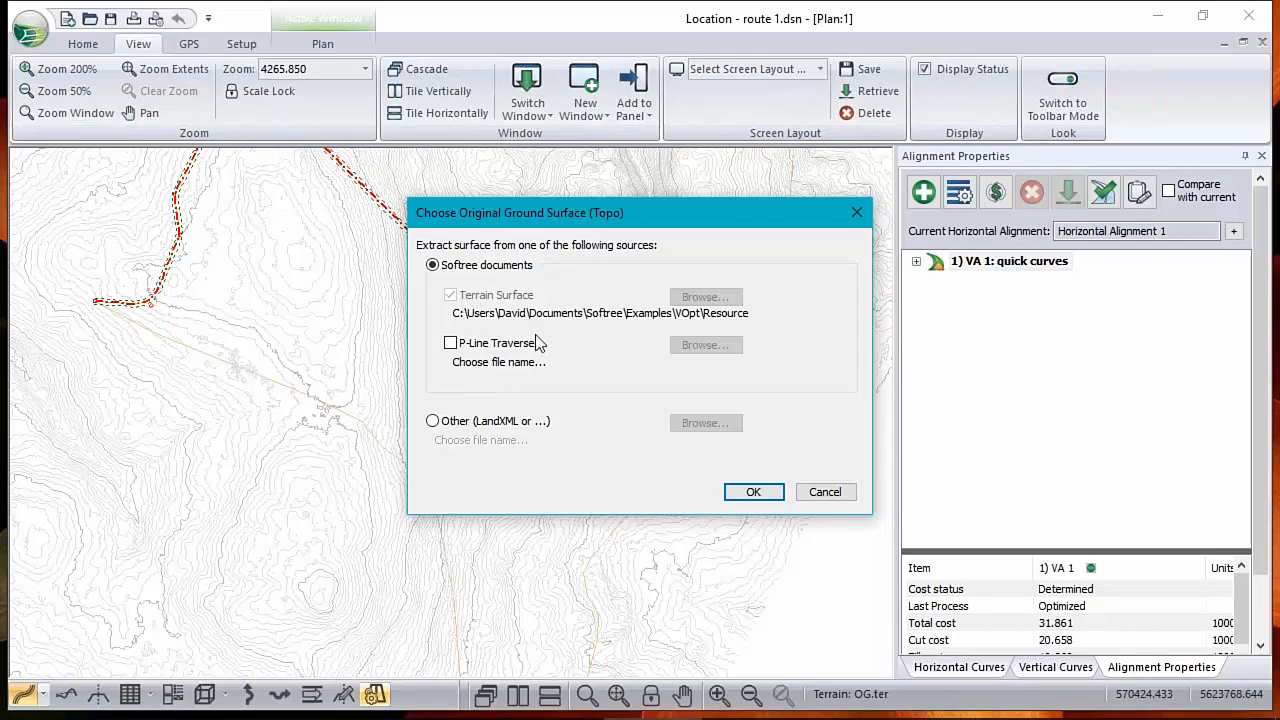
{"action": "left_click", "coordinate": [753, 492]}
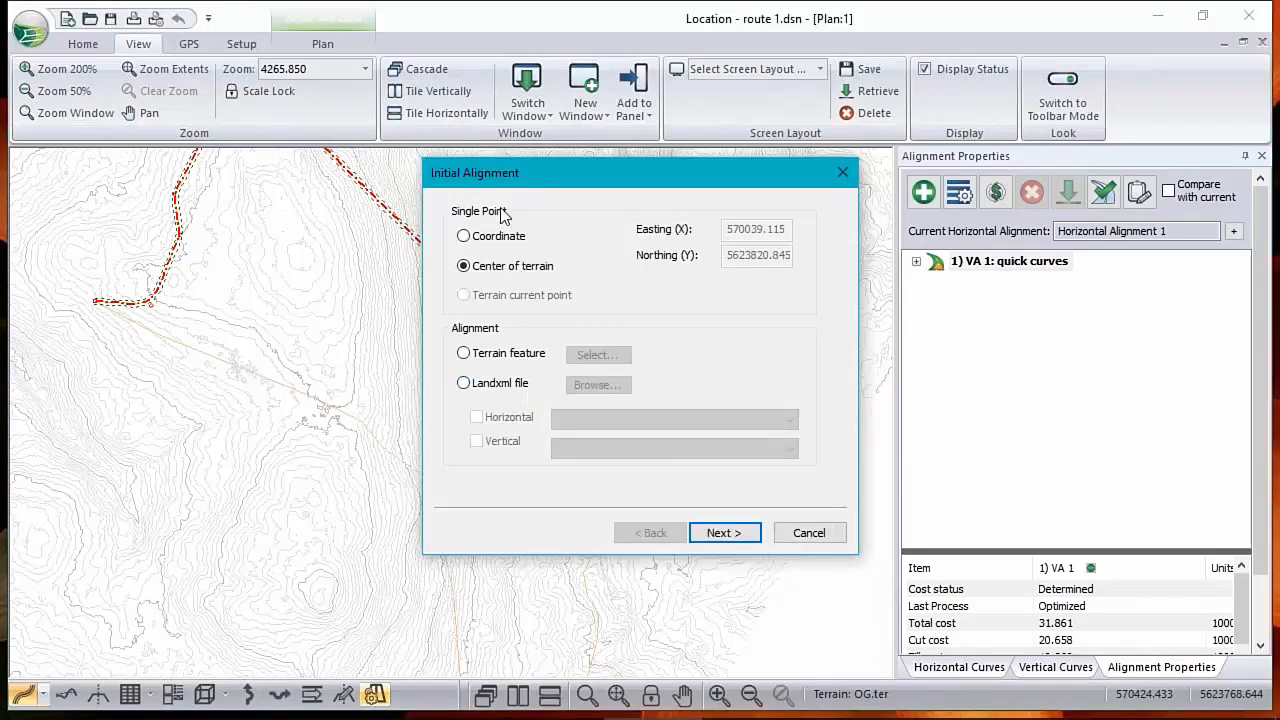
{"action": "left_click", "coordinate": [724, 532]}
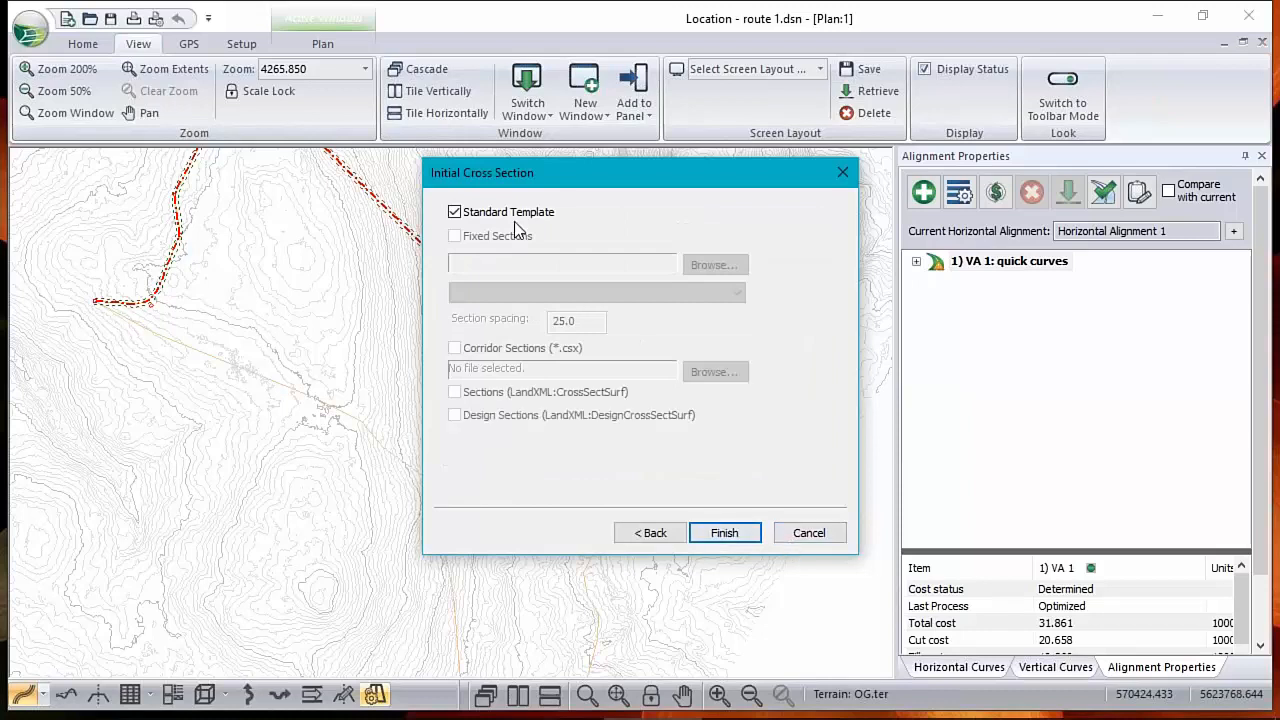
{"action": "left_click", "coordinate": [743, 532]}
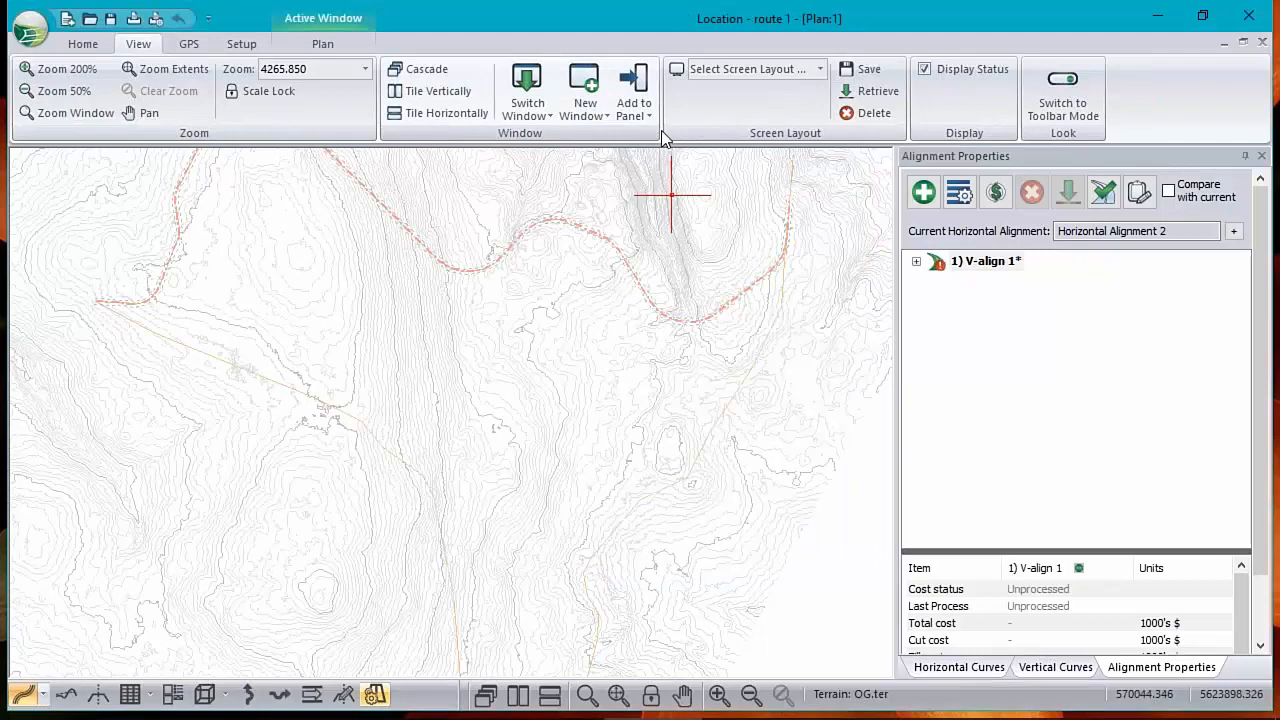
With the Add/Edit IP Tool, draw Horizontal Alignment 2 from the first route's start point through three more IPs southeastward along the existing trail.
{"action": "right_click", "coordinate": [671, 195]}
{"action": "left_click", "coordinate": [800, 229]}
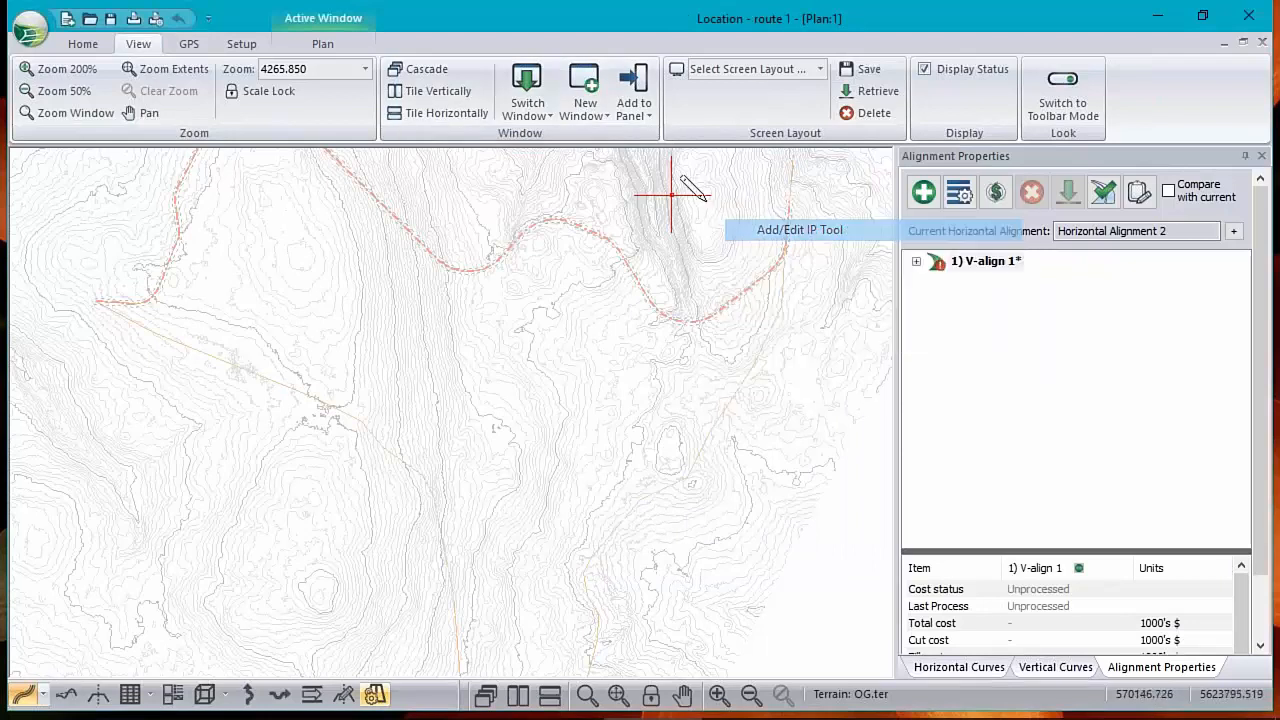
{"action": "left_click", "coordinate": [92, 300]}
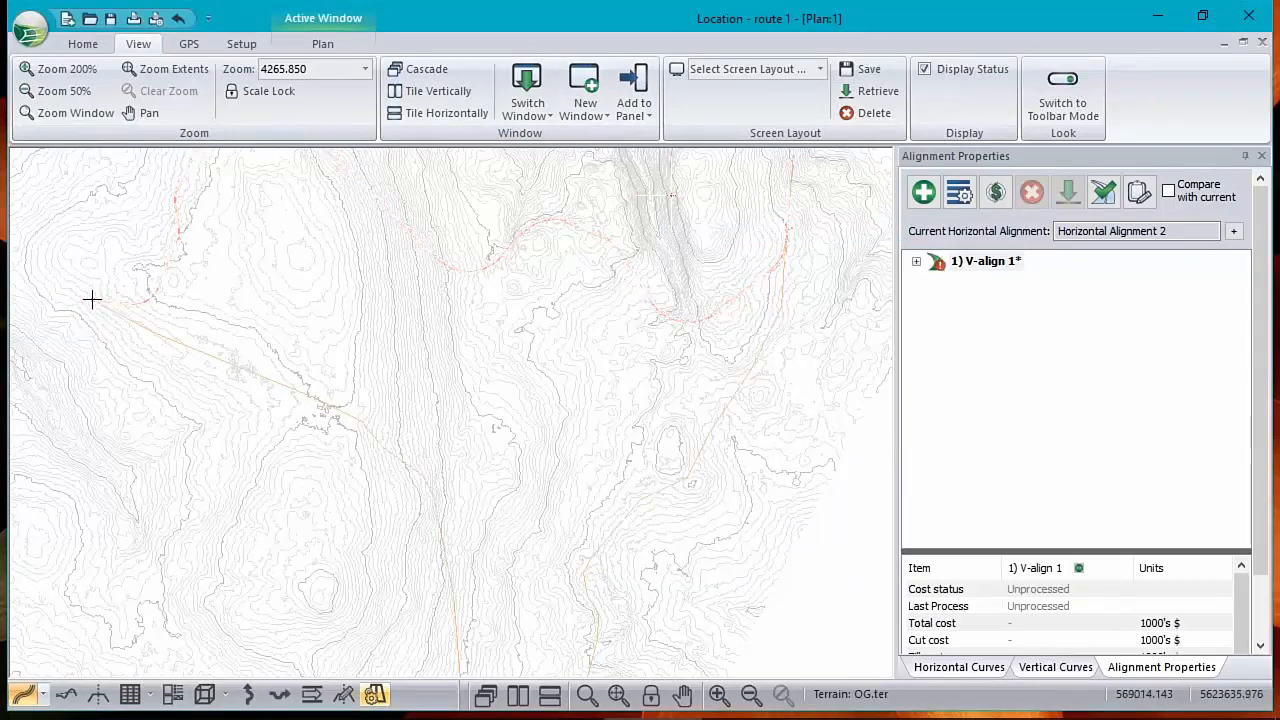
{"action": "left_click_drag", "start_coordinate": [185, 344], "coordinate": [195, 354]}
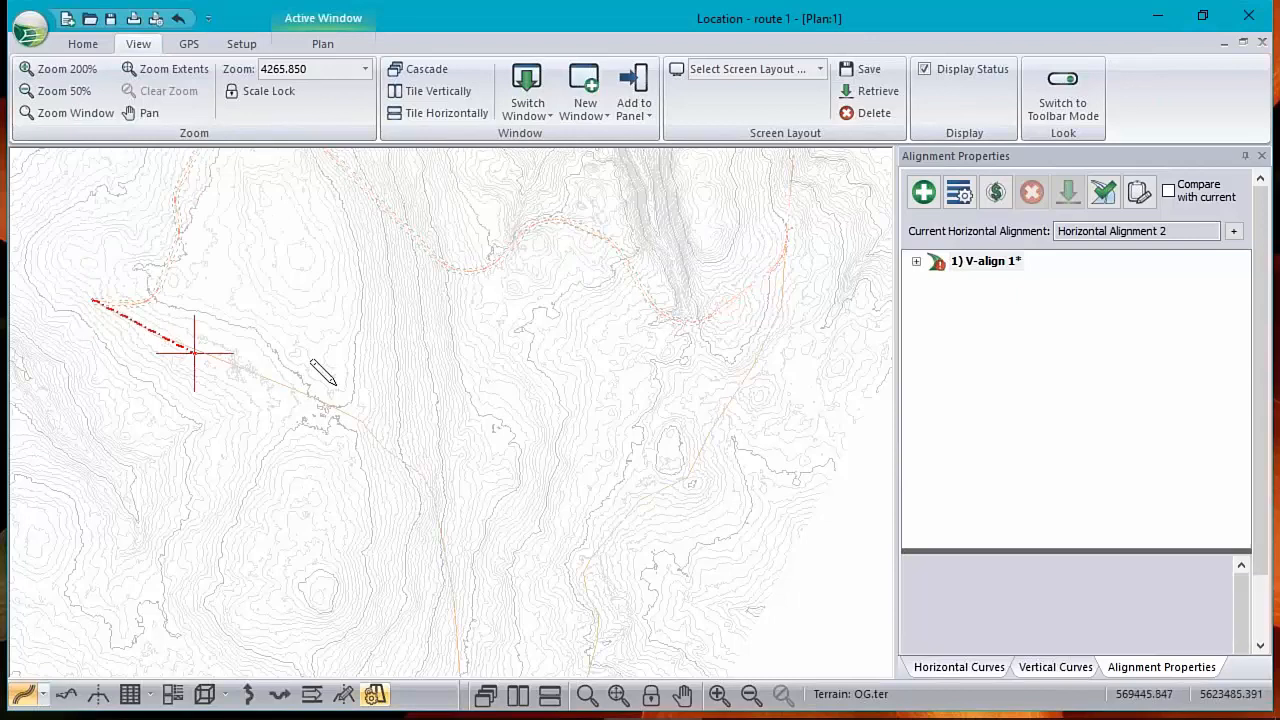
{"action": "left_click_drag", "start_coordinate": [338, 387], "coordinate": [340, 408]}
{"action": "left_click", "coordinate": [340, 408]}
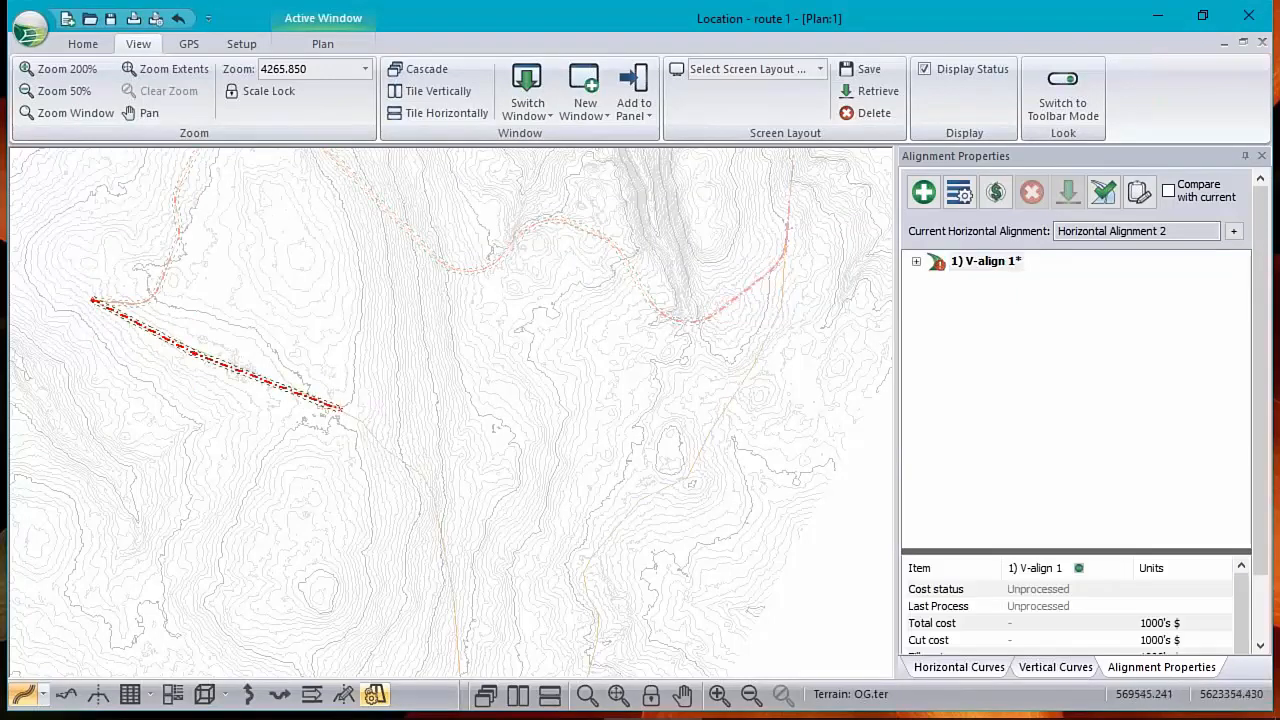
{"action": "left_click", "coordinate": [428, 477]}
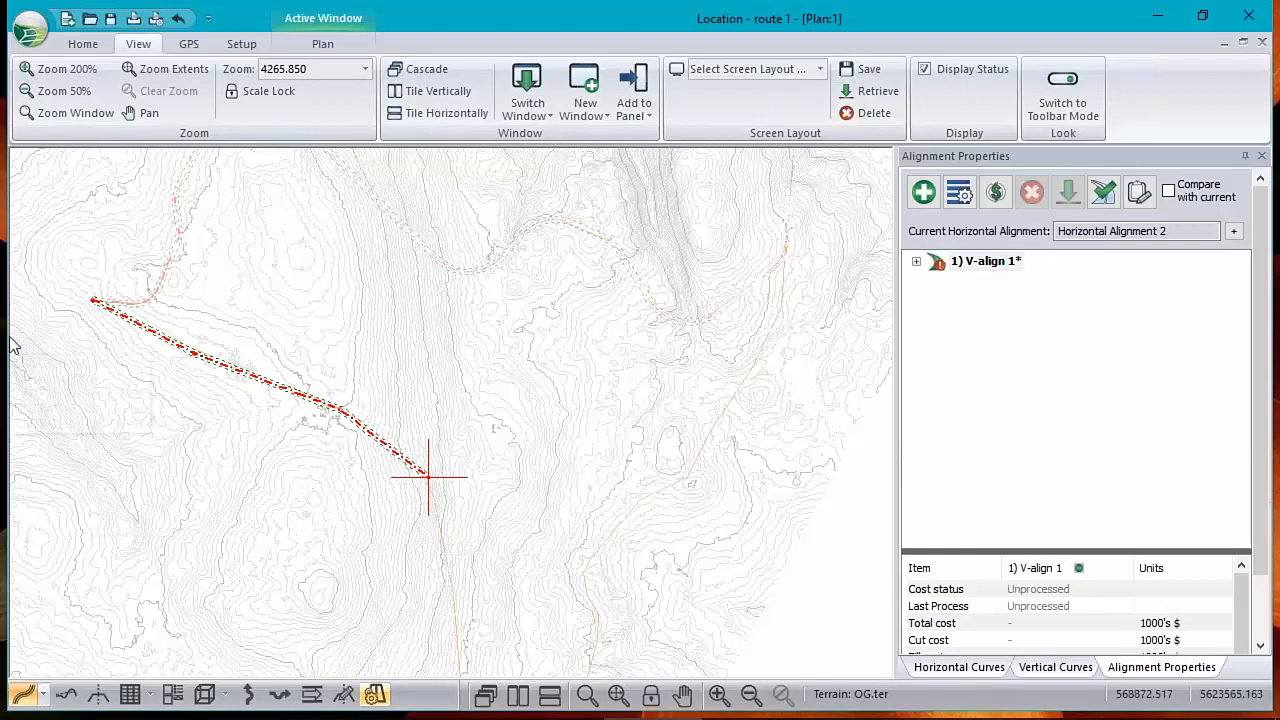
Make Horizontal Alignment 1 the current alignment and switch the plan back to Horizontal Alignment 2.
{"action": "left_click", "coordinate": [1233, 231]}
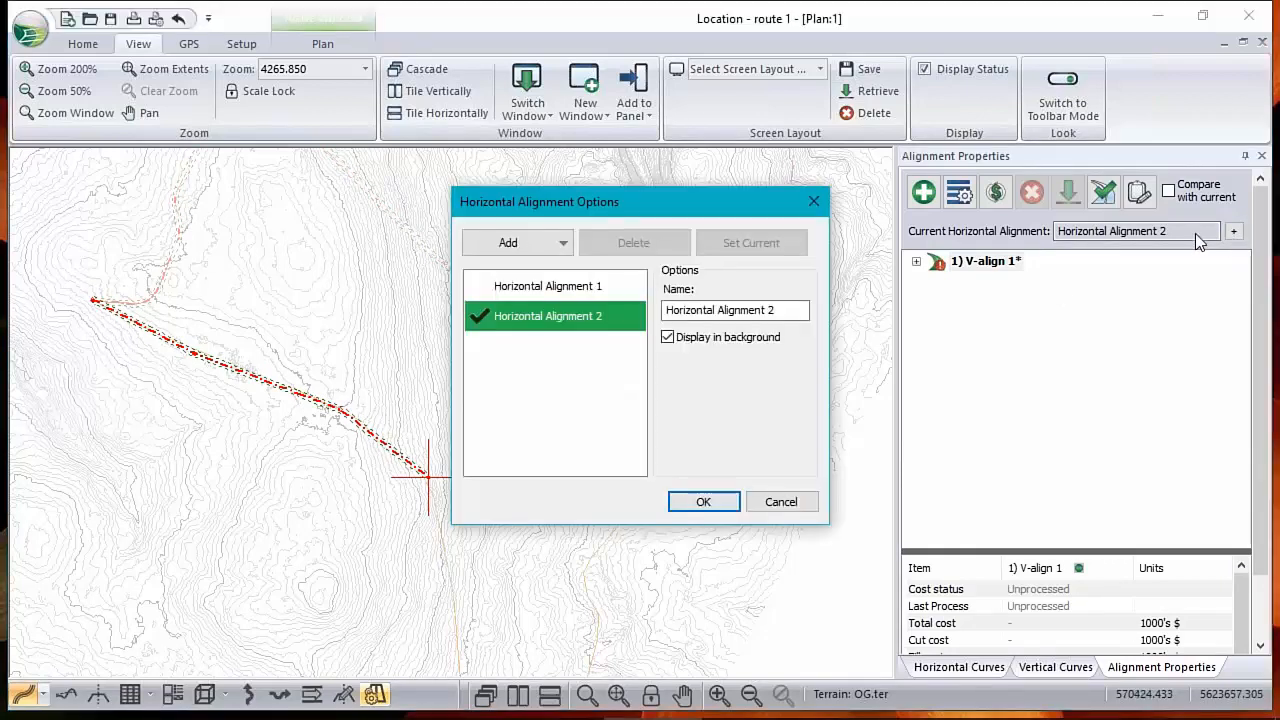
{"action": "left_click", "coordinate": [510, 288]}
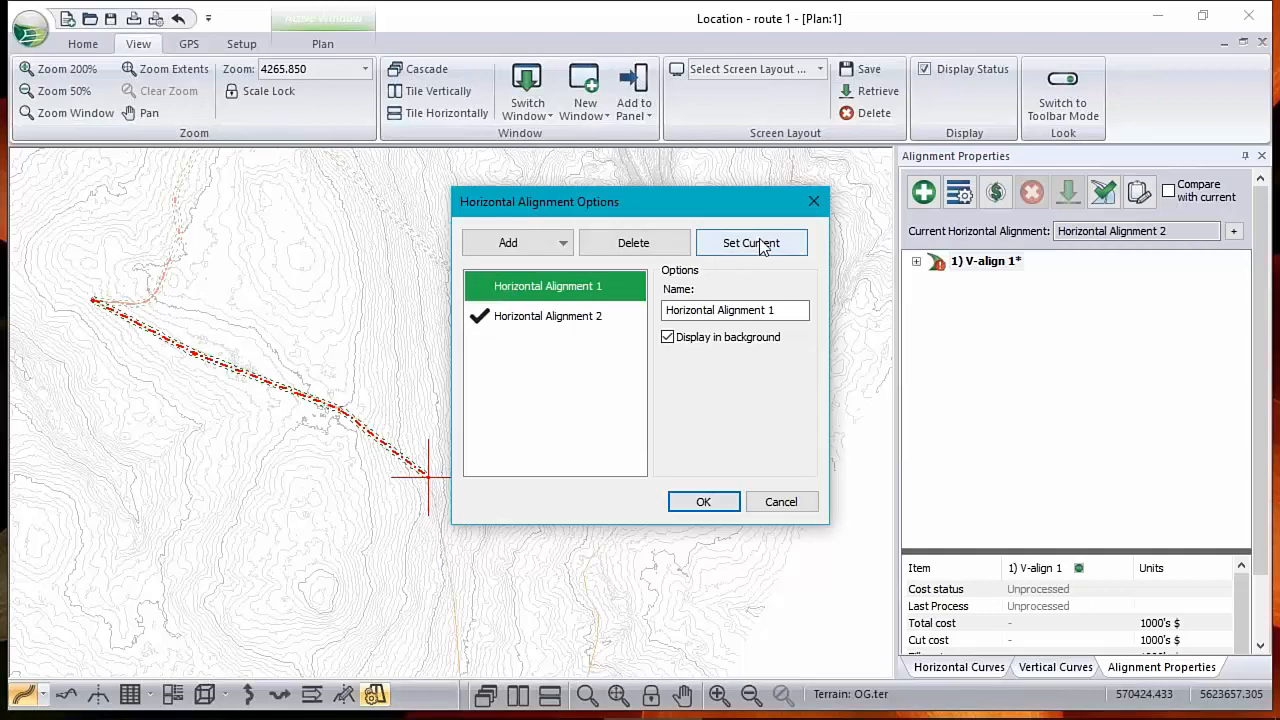
{"action": "left_click", "coordinate": [762, 245]}
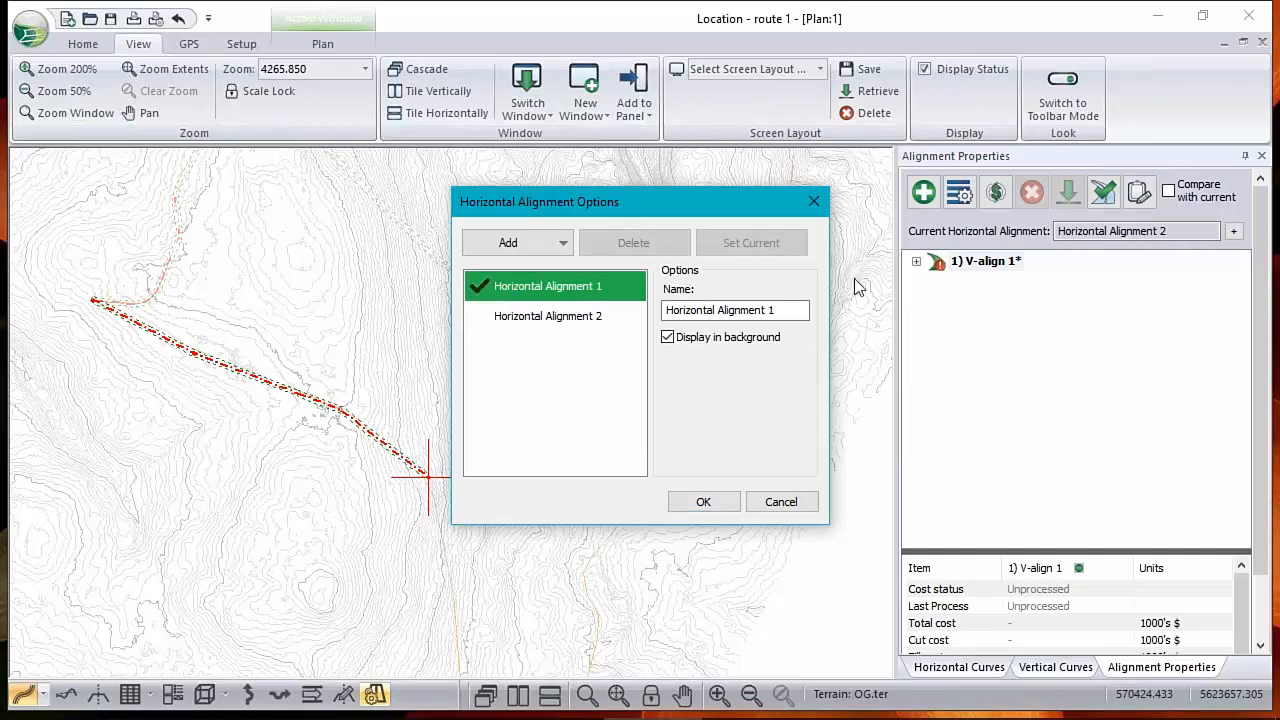
{"action": "left_click", "coordinate": [703, 502]}
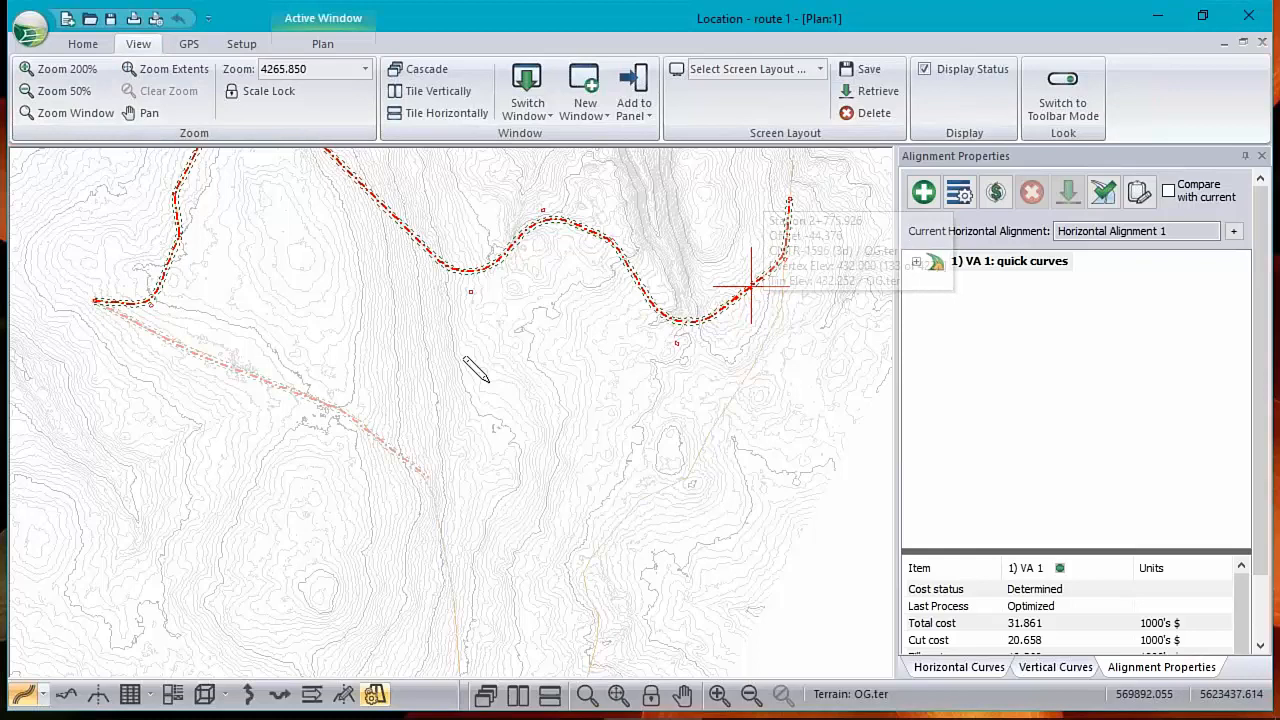
{"action": "right_click", "coordinate": [391, 348]}
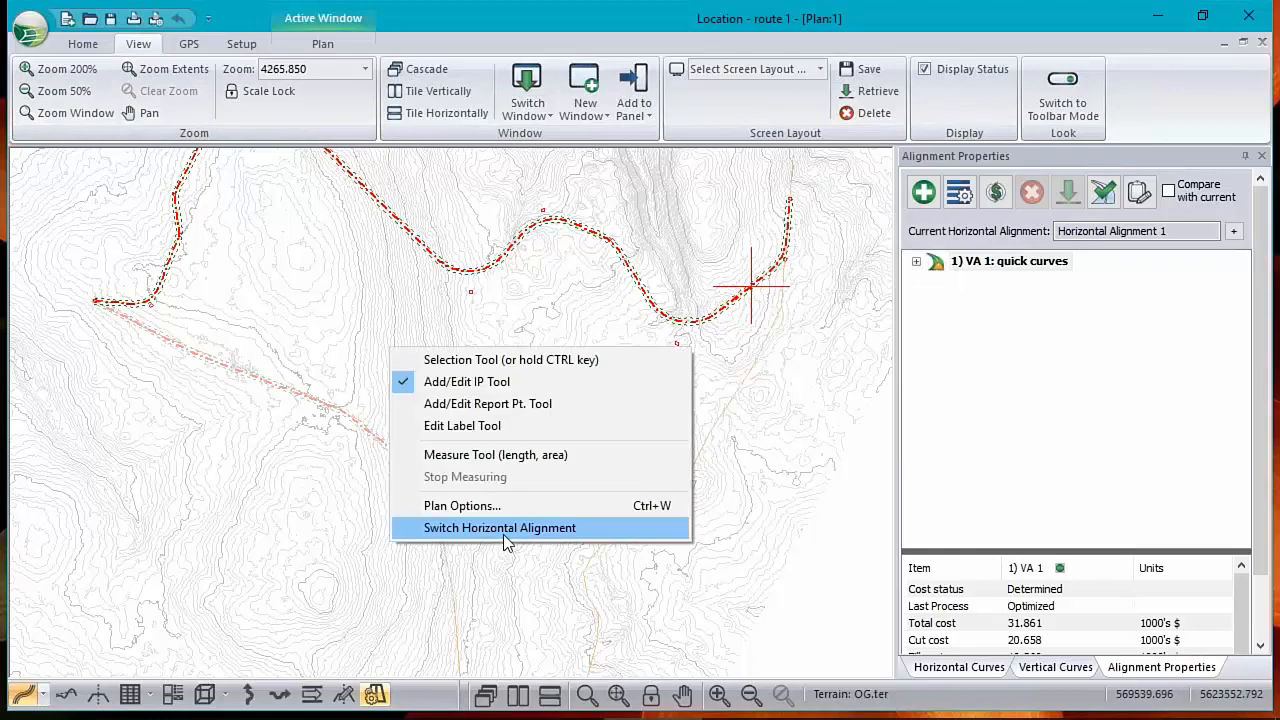
{"action": "left_click", "coordinate": [504, 533]}
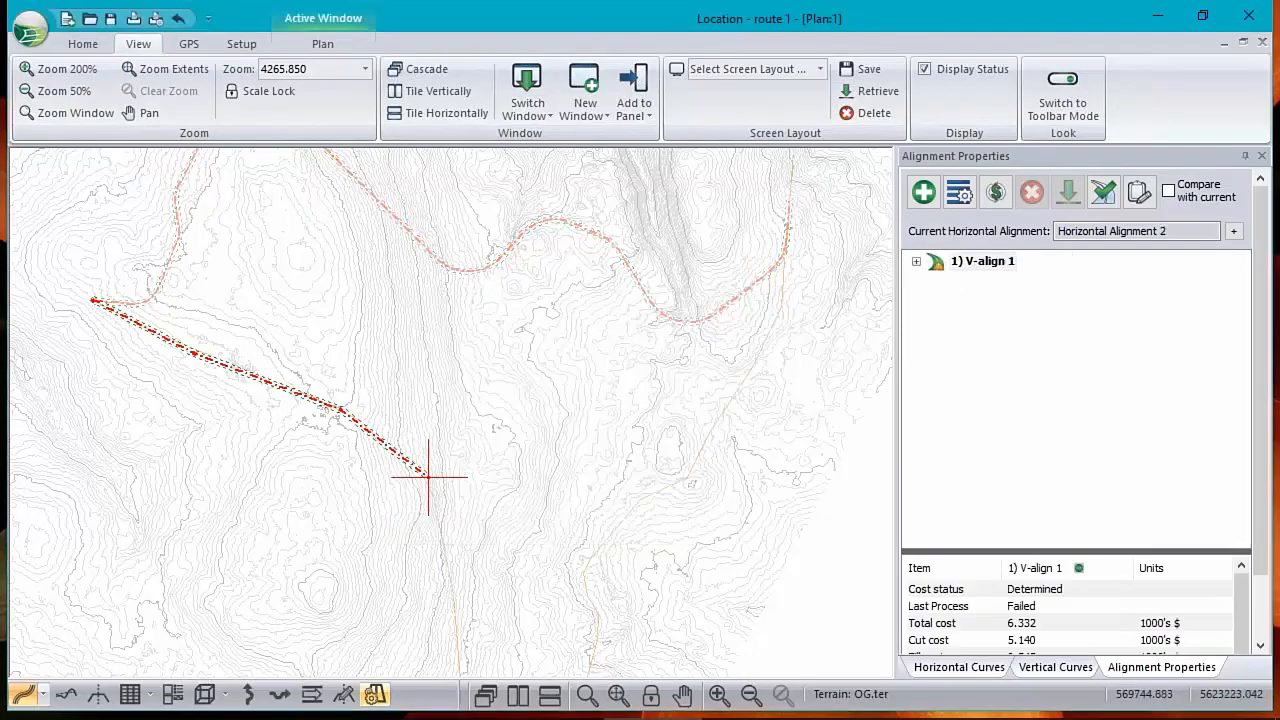
Toggle the plan from Horizontal Alignment 2 to Horizontal Alignment 1 and back again.
{"action": "right_click", "coordinate": [505, 413]}
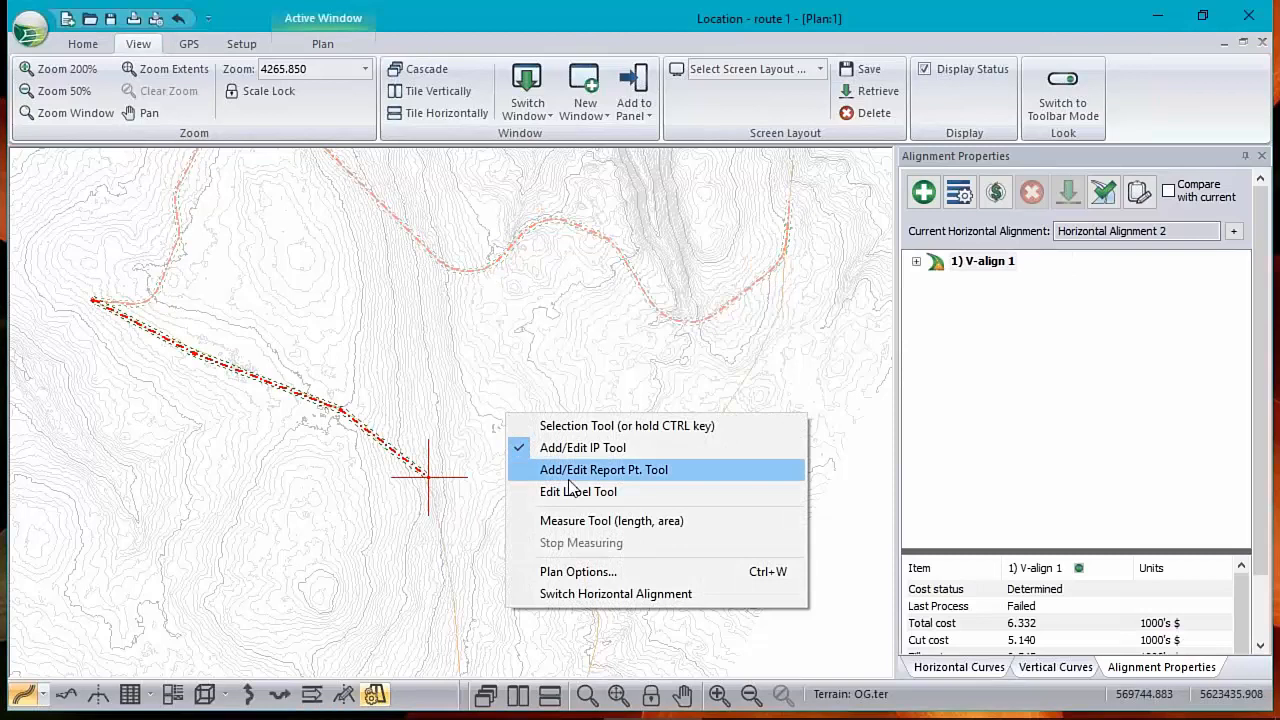
{"action": "left_click", "coordinate": [620, 594]}
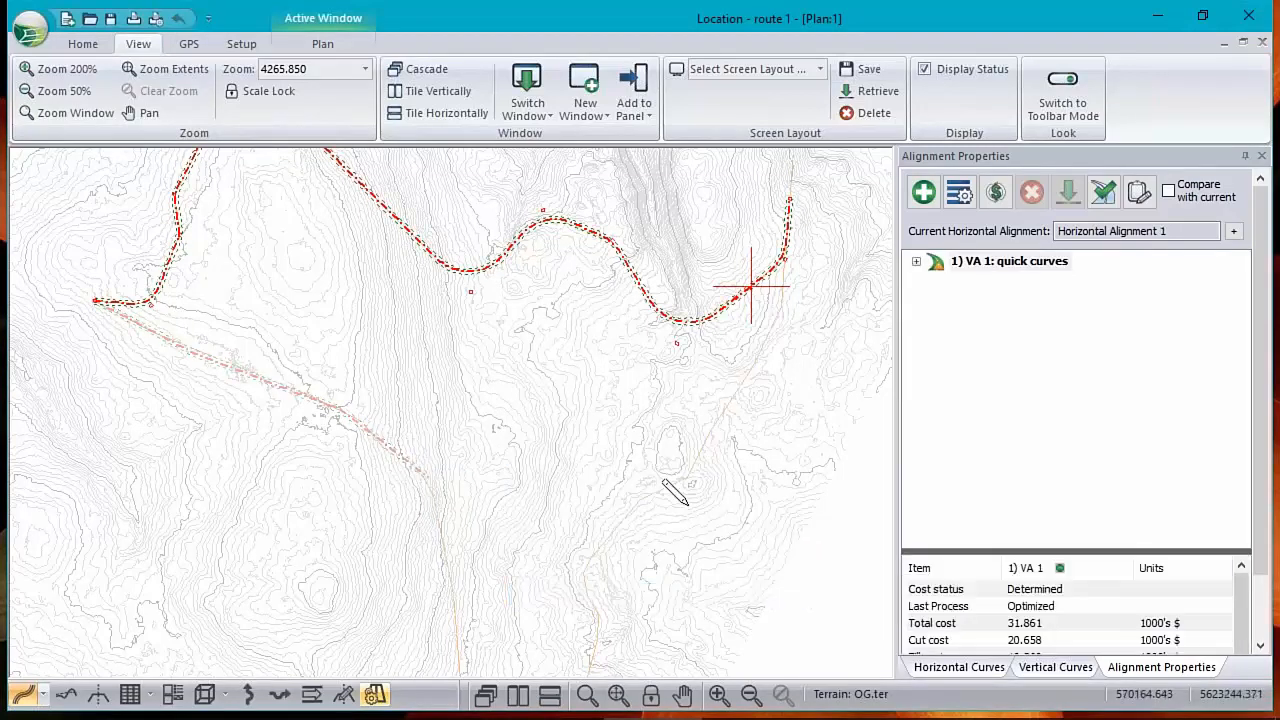
{"action": "right_click", "coordinate": [632, 480]}
{"action": "left_click", "coordinate": [720, 654]}
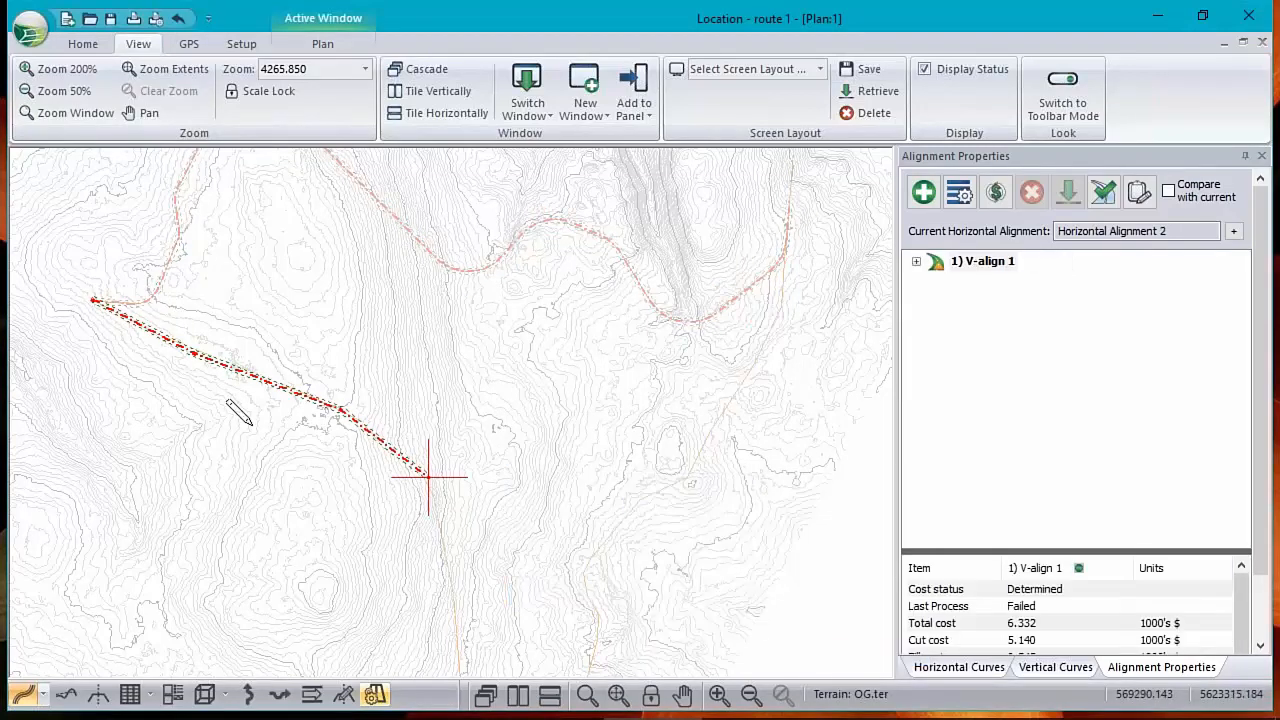
Extend Horizontal Alignment 2 with one more IP southward along the existing trail and view its profile.
{"action": "left_click", "coordinate": [451, 586]}
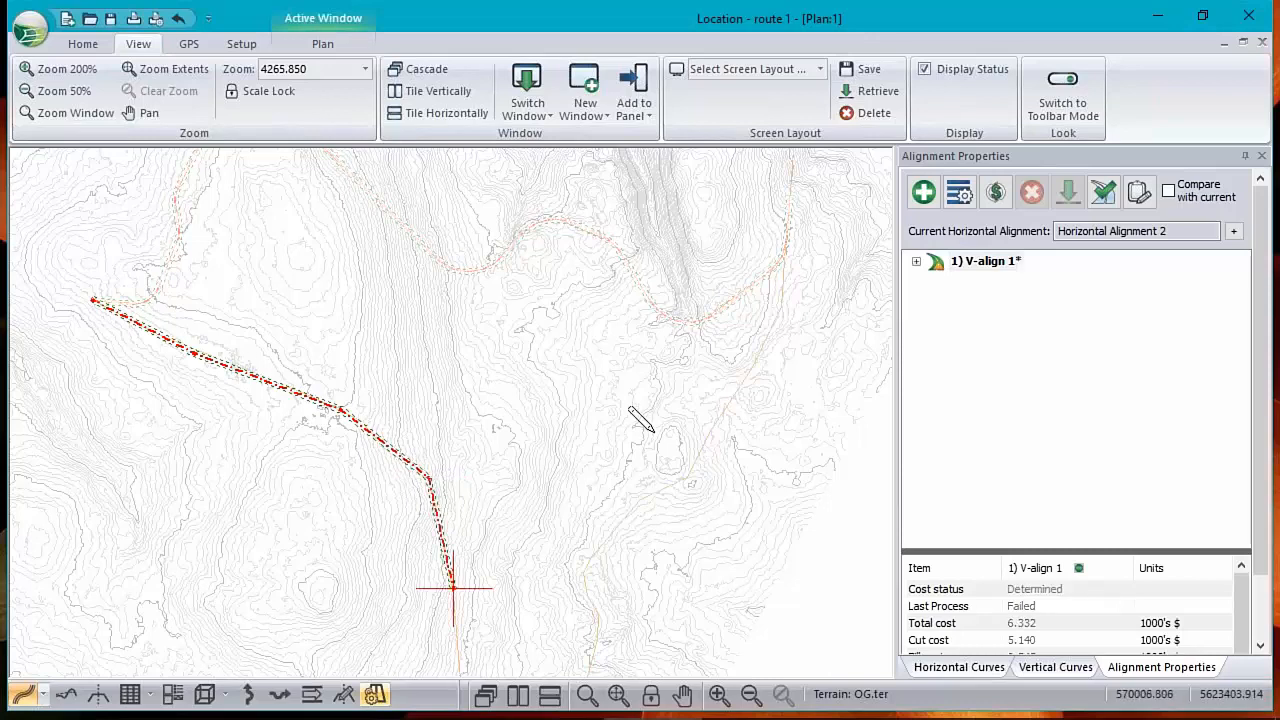
{"action": "mouse_move", "coordinate": [626, 410]}
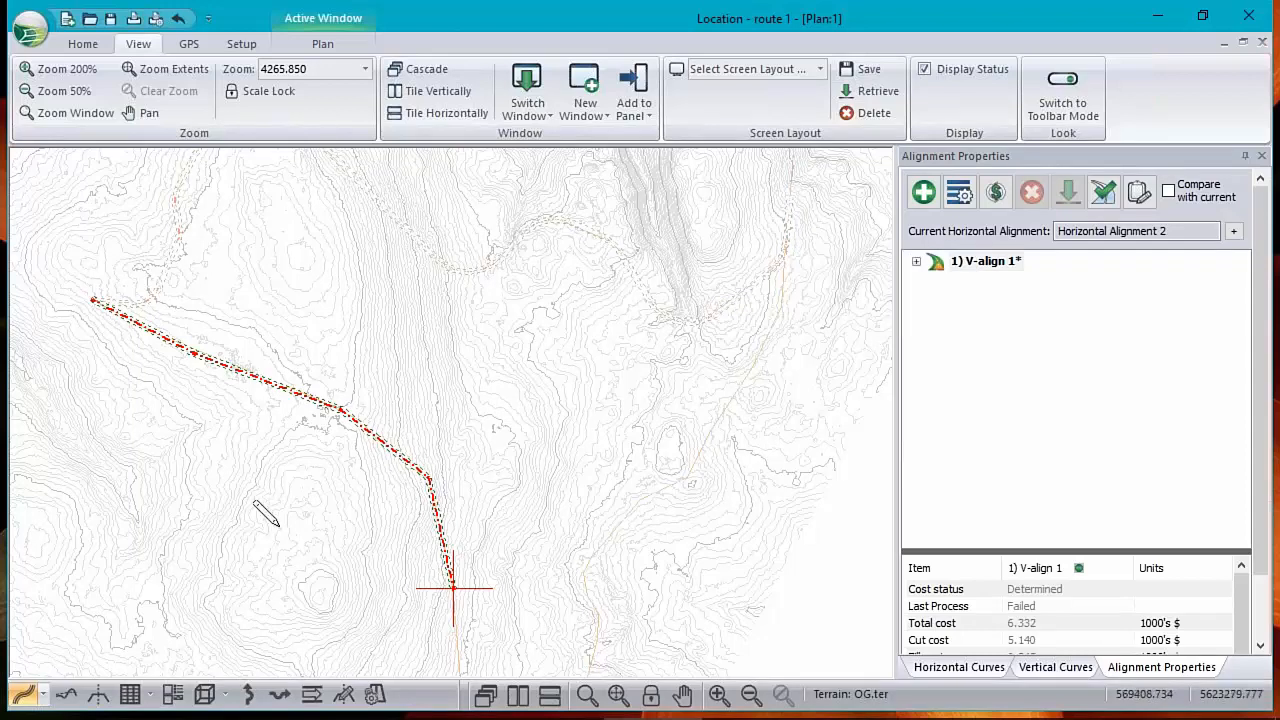
{"action": "left_click", "coordinate": [65, 694]}
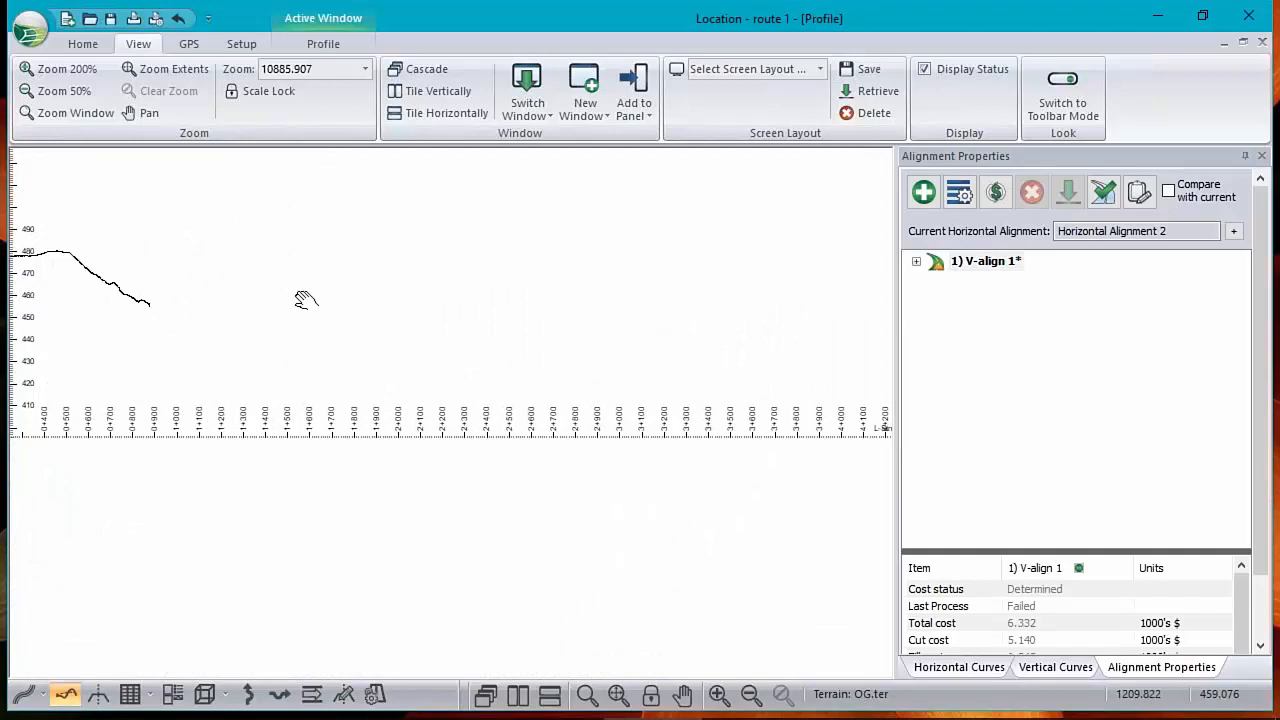
{"action": "middle_click_drag", "start_coordinate": [305, 300], "coordinate": [374, 306]}
{"action": "scroll", "coordinate": [355, 288], "scroll_direction": "up", "scroll_amount": 5}
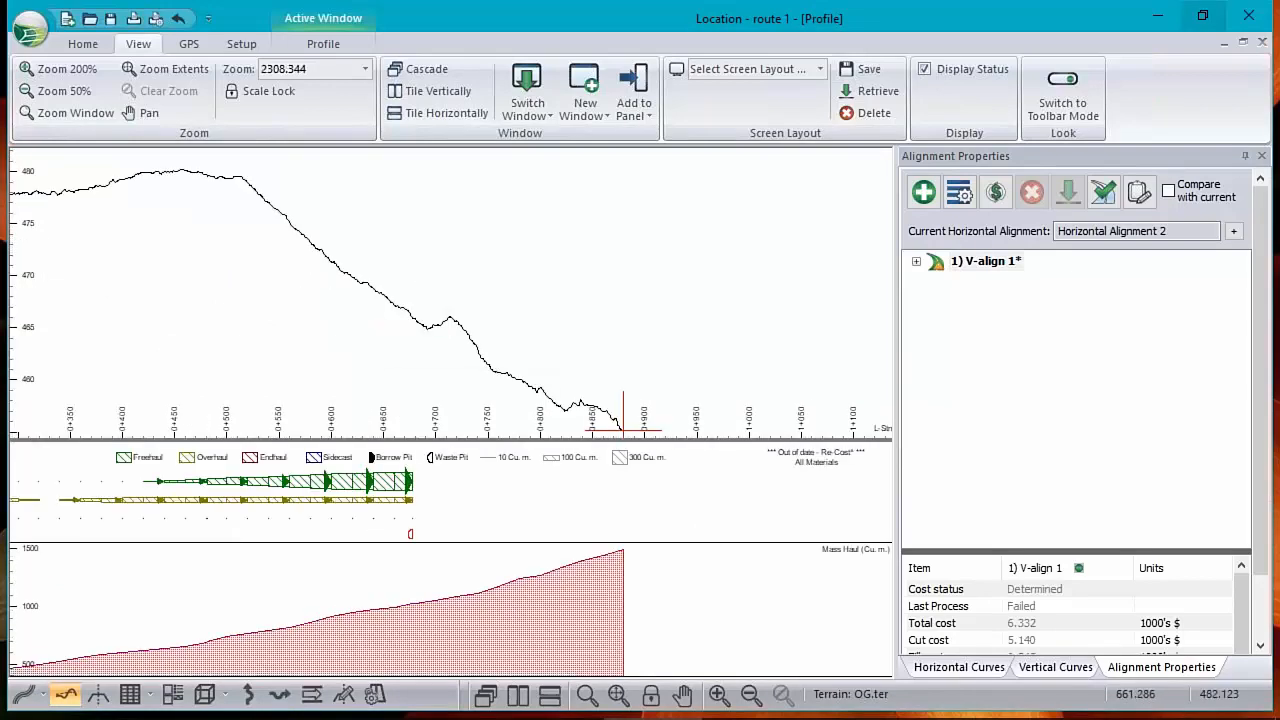
Close the route 1 design and maximize the plan window of comparison2.dsnx.
{"action": "left_click", "coordinate": [1249, 21]}
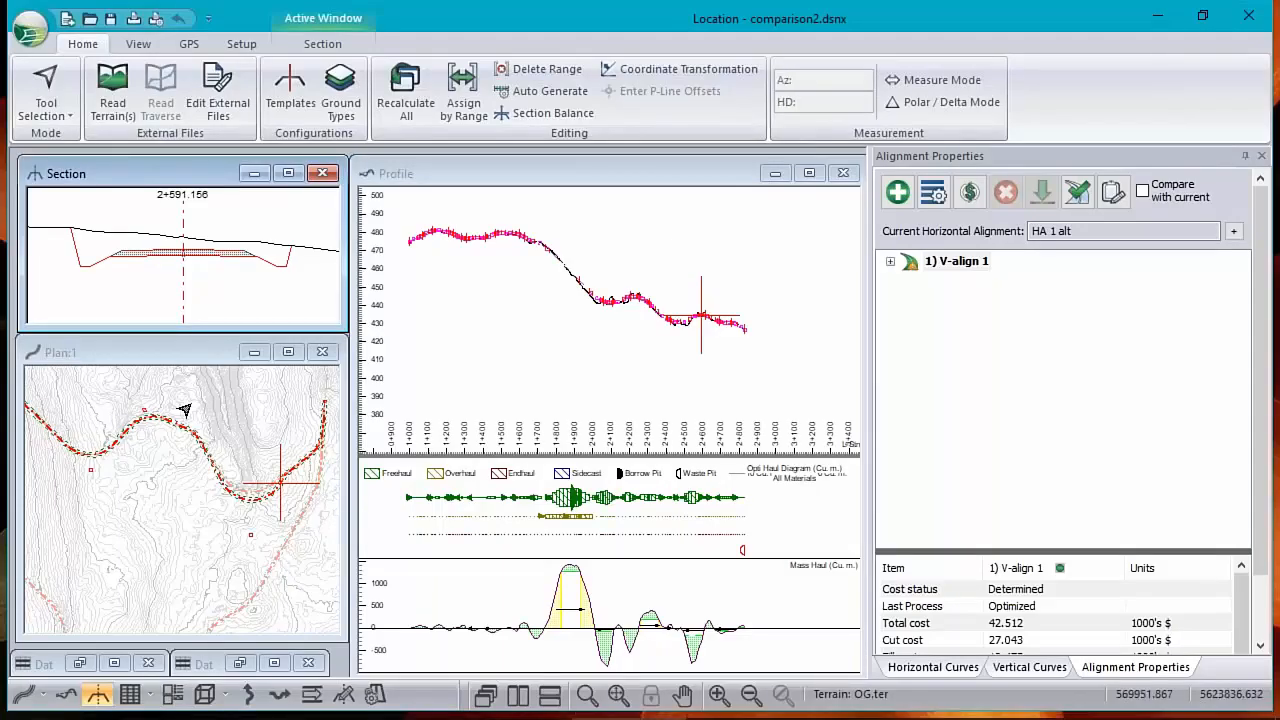
{"action": "scroll", "coordinate": [211, 504], "scroll_direction": "down", "scroll_amount": 1}
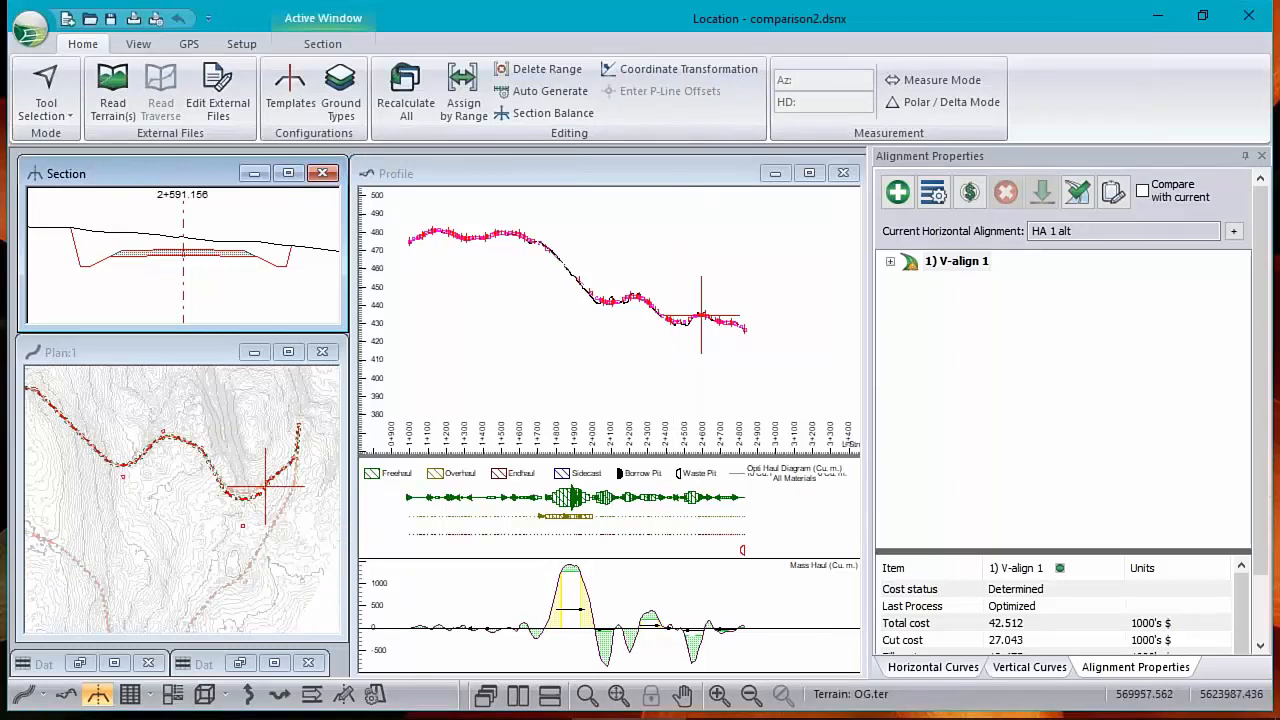
{"action": "double_click", "coordinate": [207, 352]}
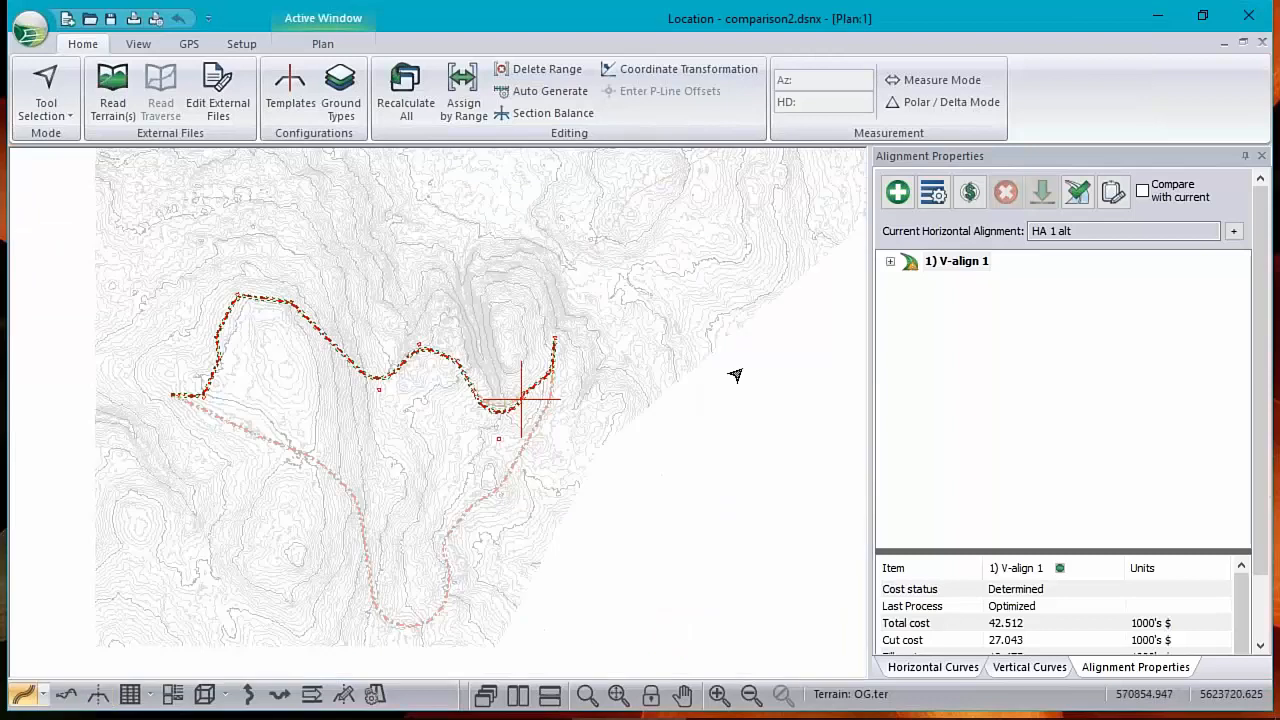
Switch the plan to Horizontal Alignment 1 and on to Horizontal Alignment 2 to compare their total costs.
{"action": "right_click", "coordinate": [381, 383]}
{"action": "left_click", "coordinate": [531, 569]}
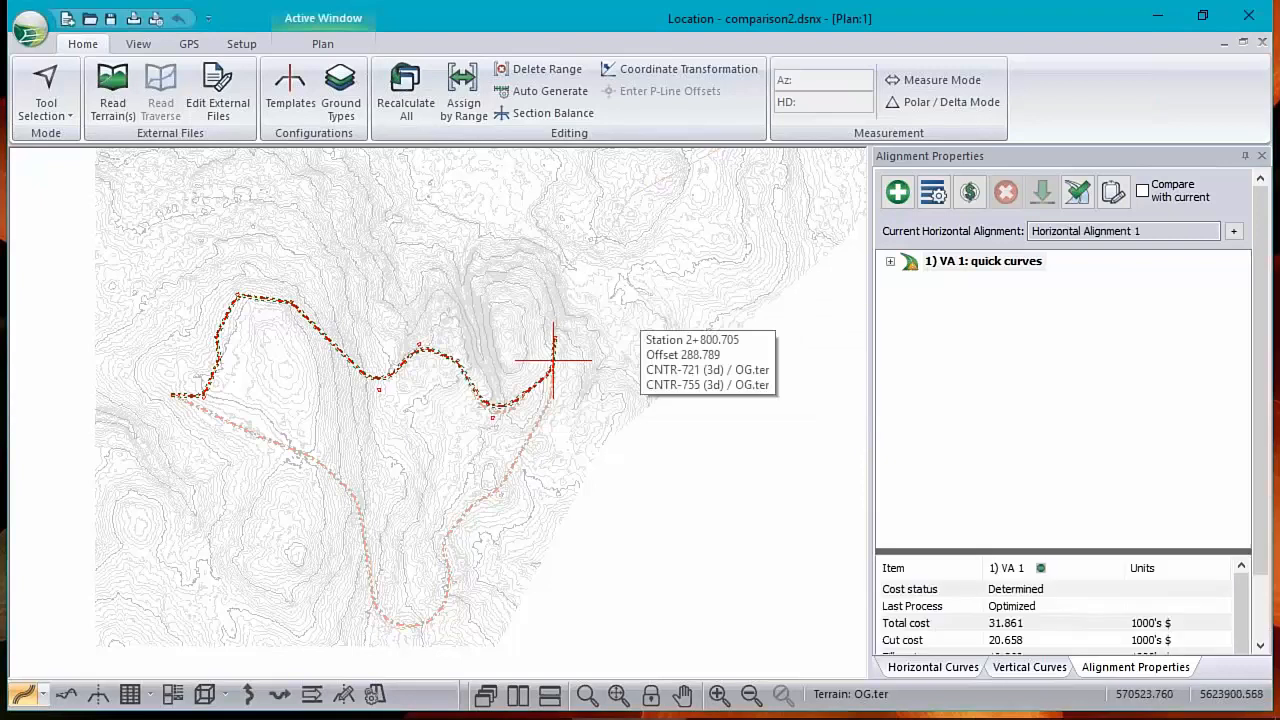
{"action": "right_click", "coordinate": [553, 360]}
{"action": "left_click", "coordinate": [695, 540]}
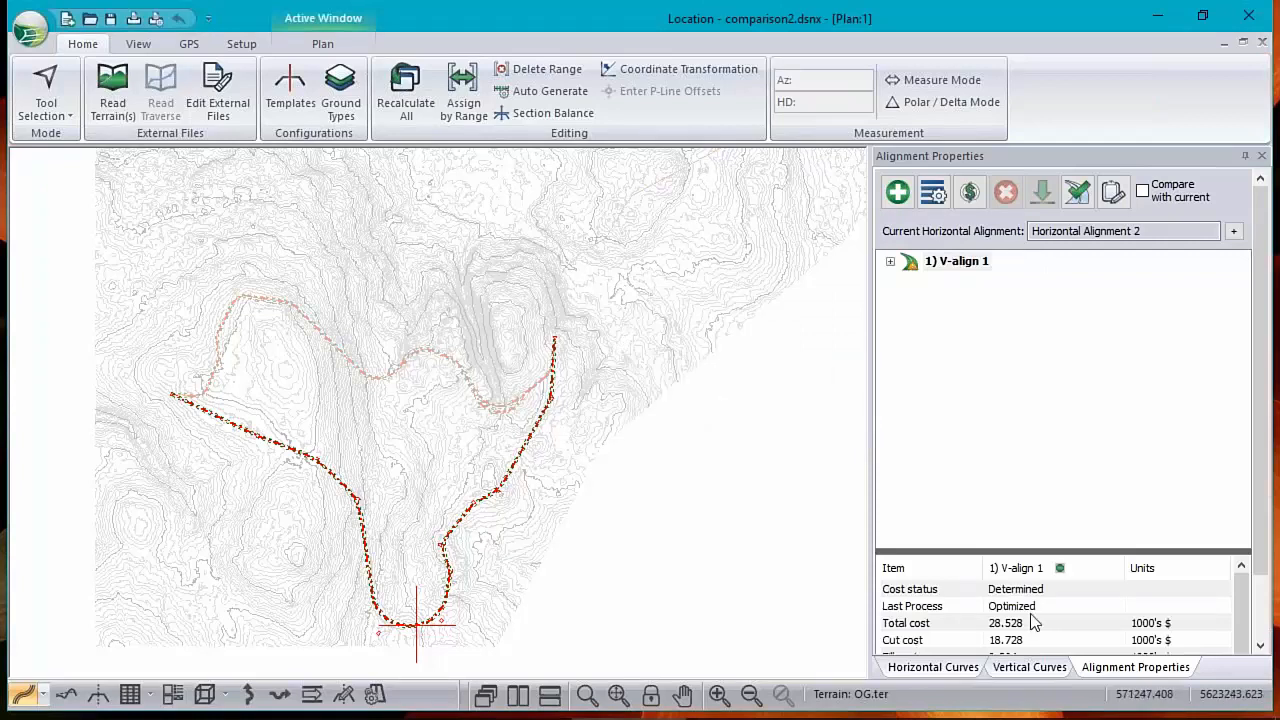
Cycle the current alignment through HA 1 alt to Horizontal Alignment 1, checking the total cost of each.
{"action": "left_click", "coordinate": [970, 268]}
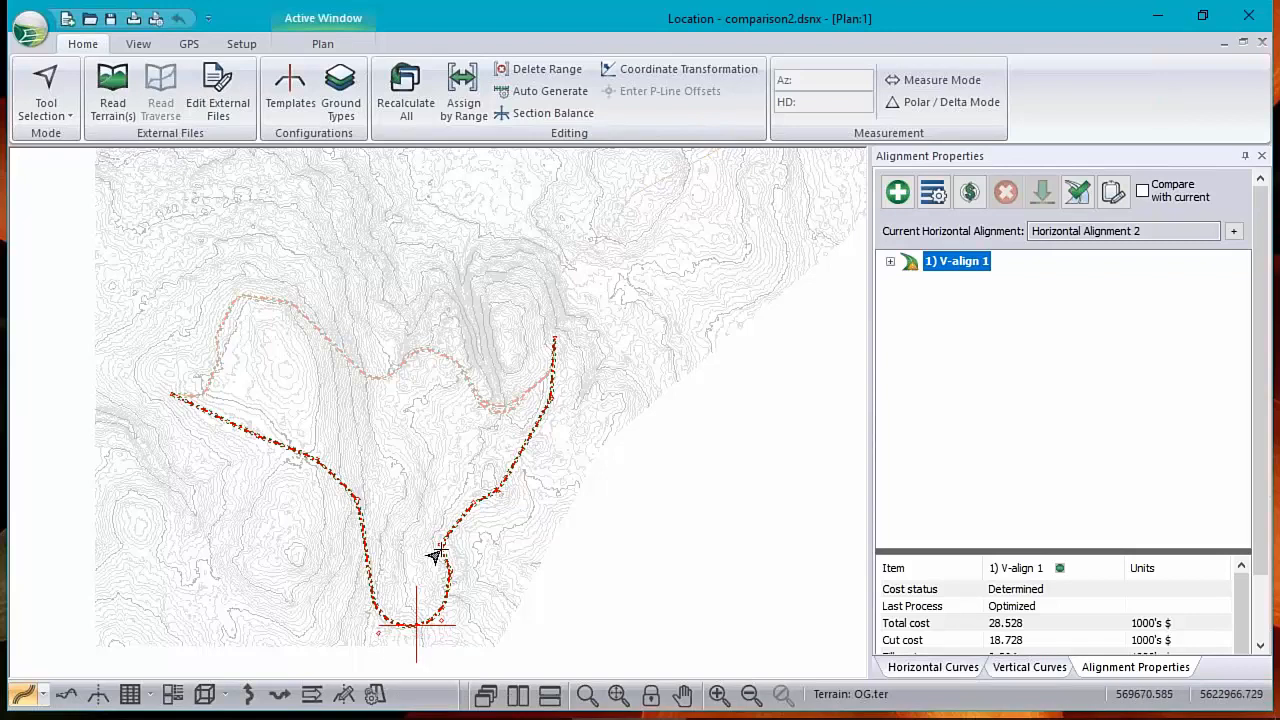
{"action": "right_click", "coordinate": [612, 359]}
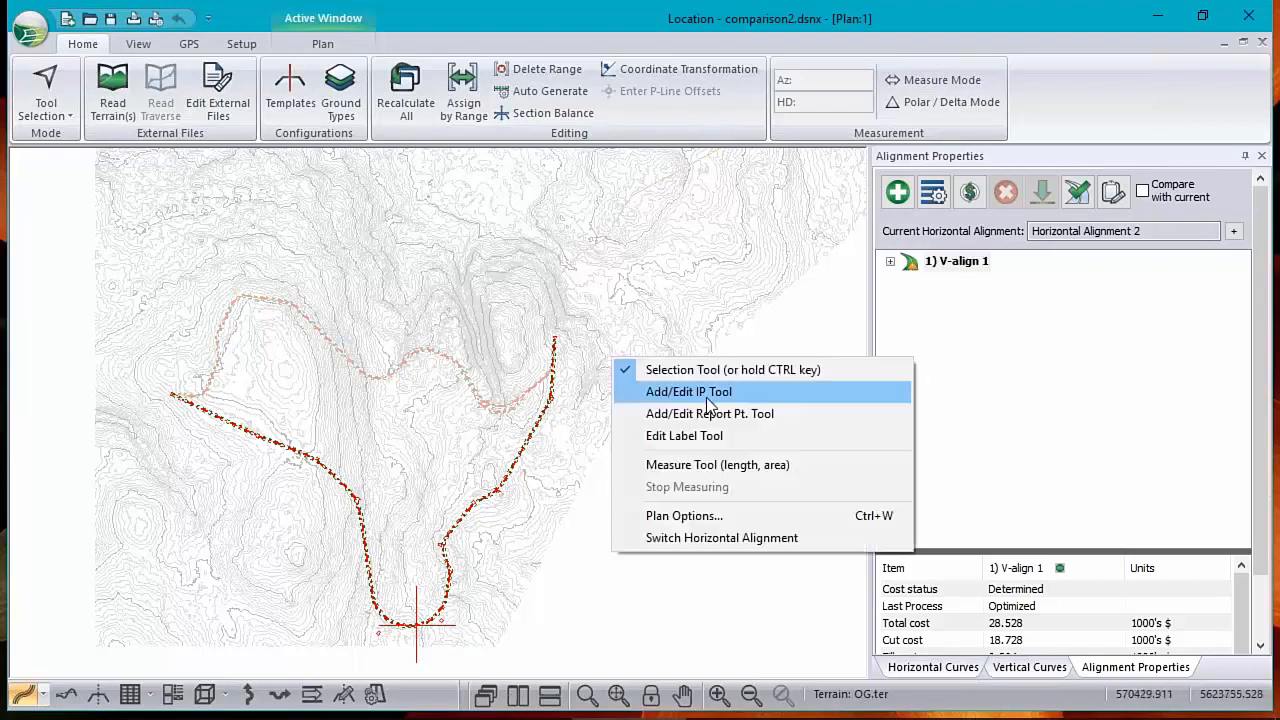
{"action": "left_click", "coordinate": [707, 537]}
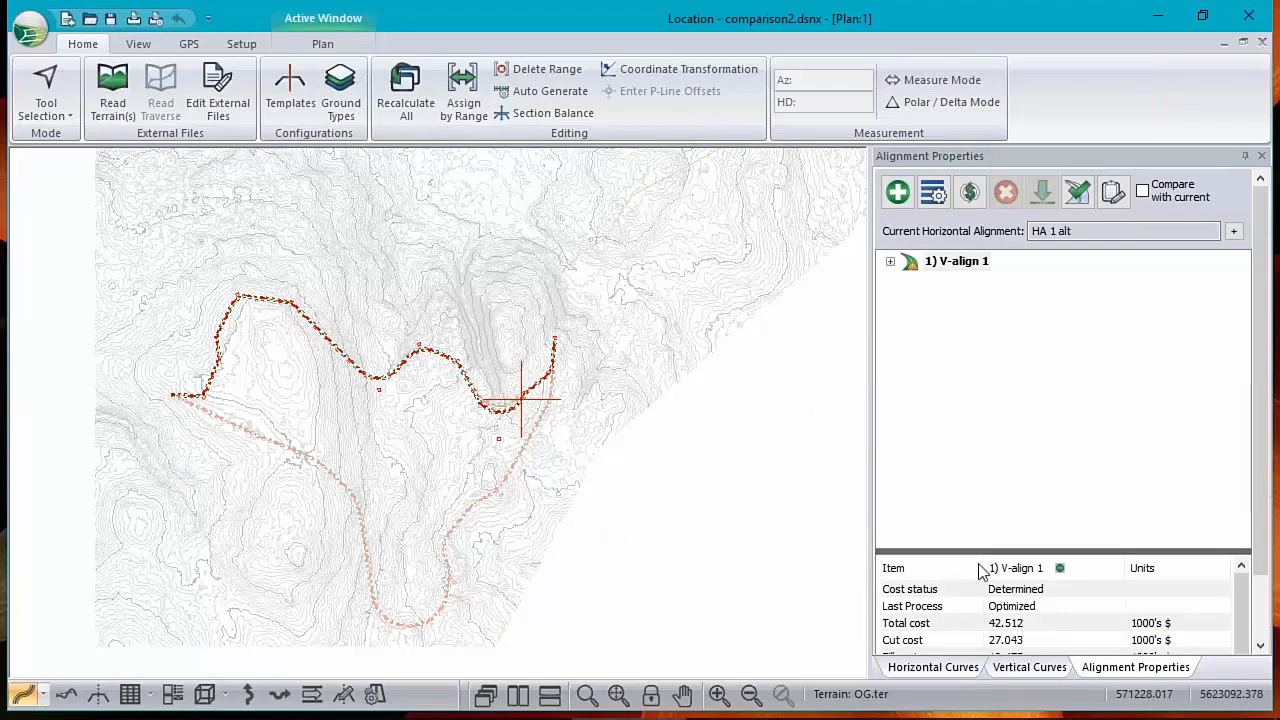
{"action": "right_click", "coordinate": [640, 473]}
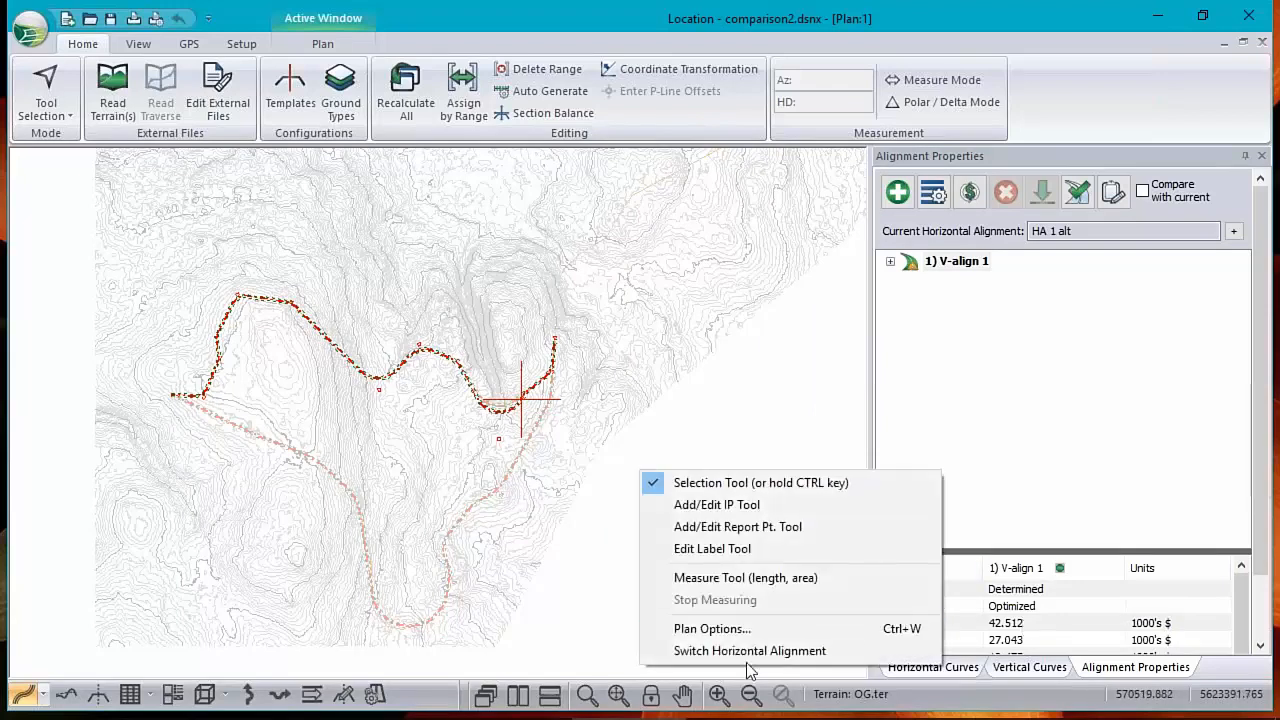
{"action": "left_click", "coordinate": [748, 650]}
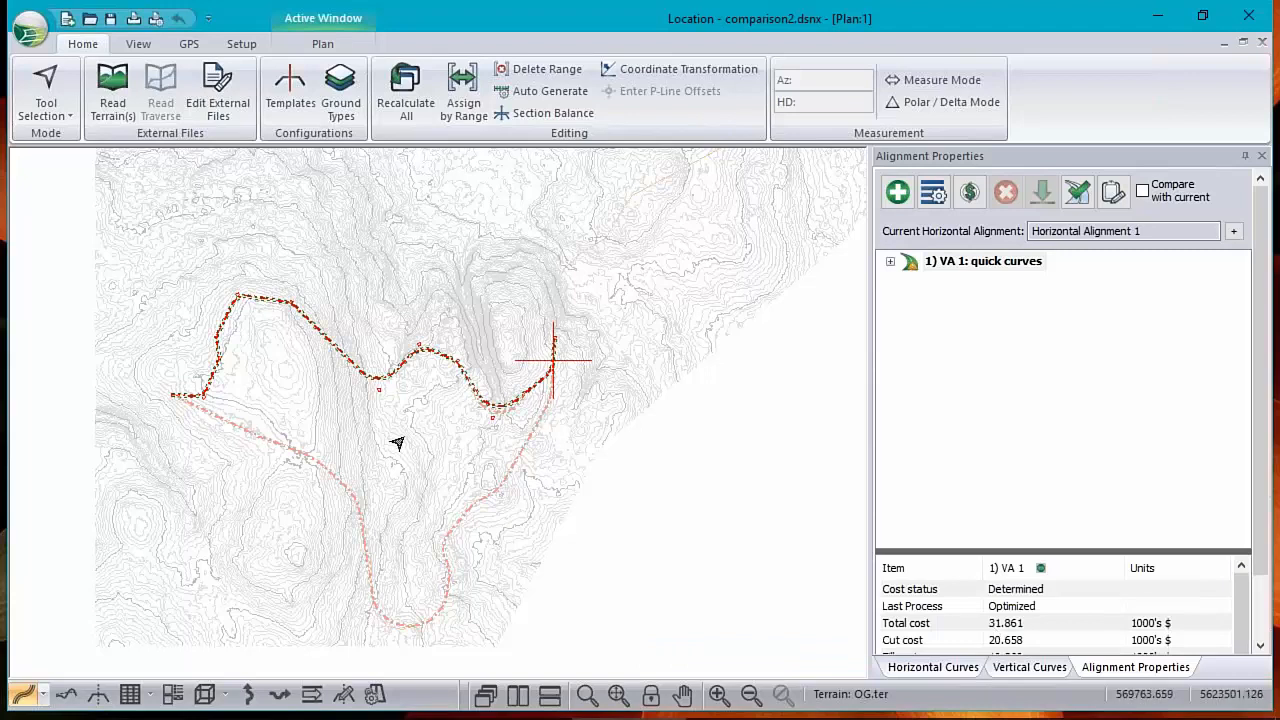
Delete the HA 1 alt horizontal alignment from the design through the Horizontal Alignment Options.
{"action": "middle_click_drag", "start_coordinate": [443, 402], "coordinate": [518, 337]}
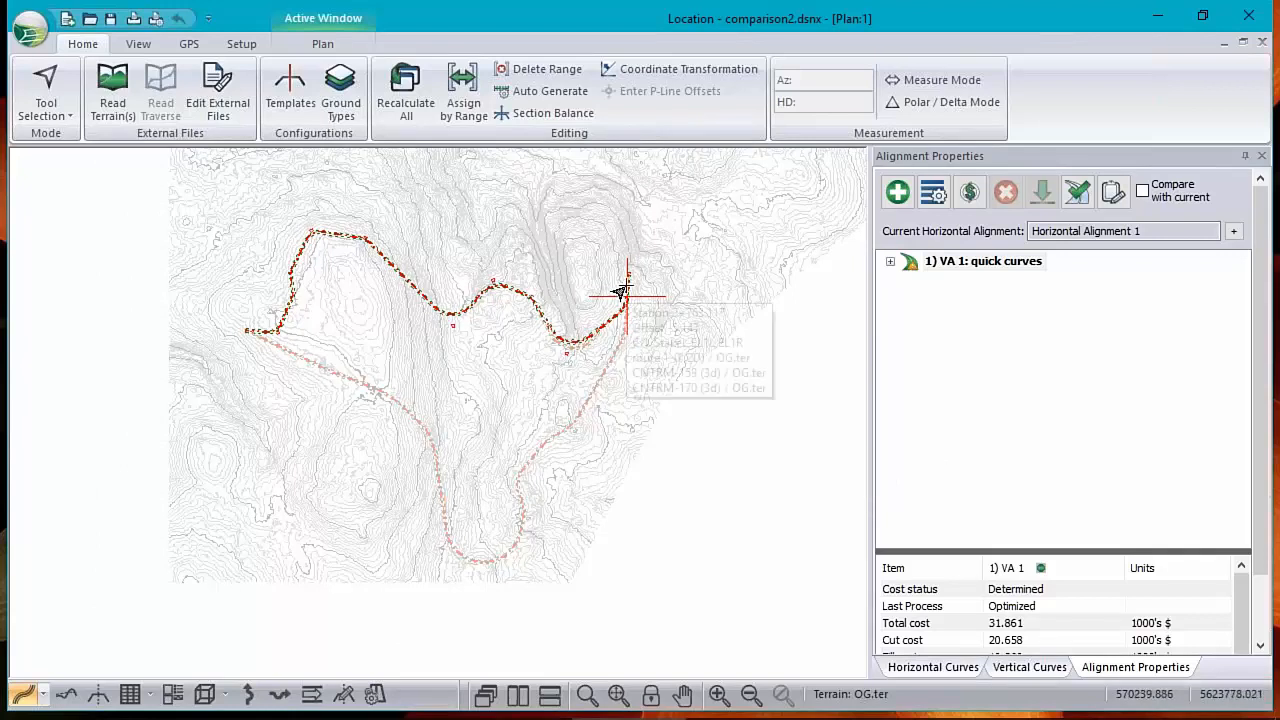
{"action": "left_click", "coordinate": [1233, 231]}
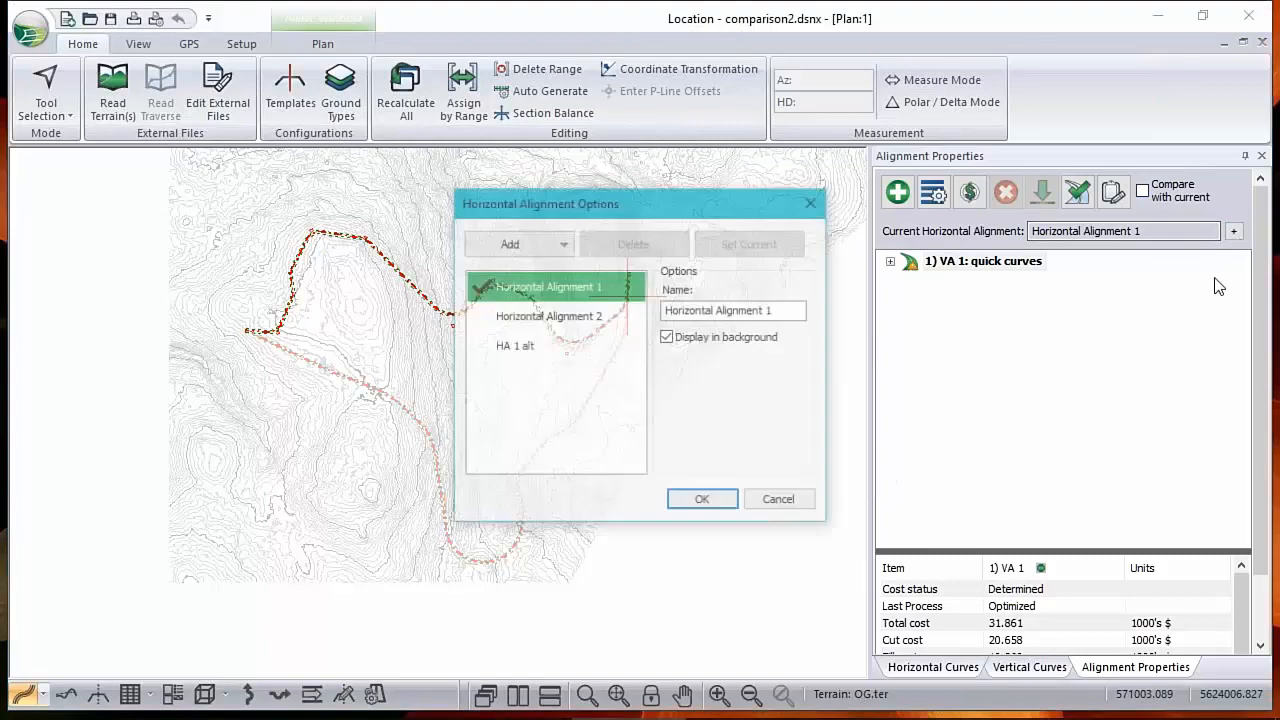
{"action": "left_click", "coordinate": [534, 348]}
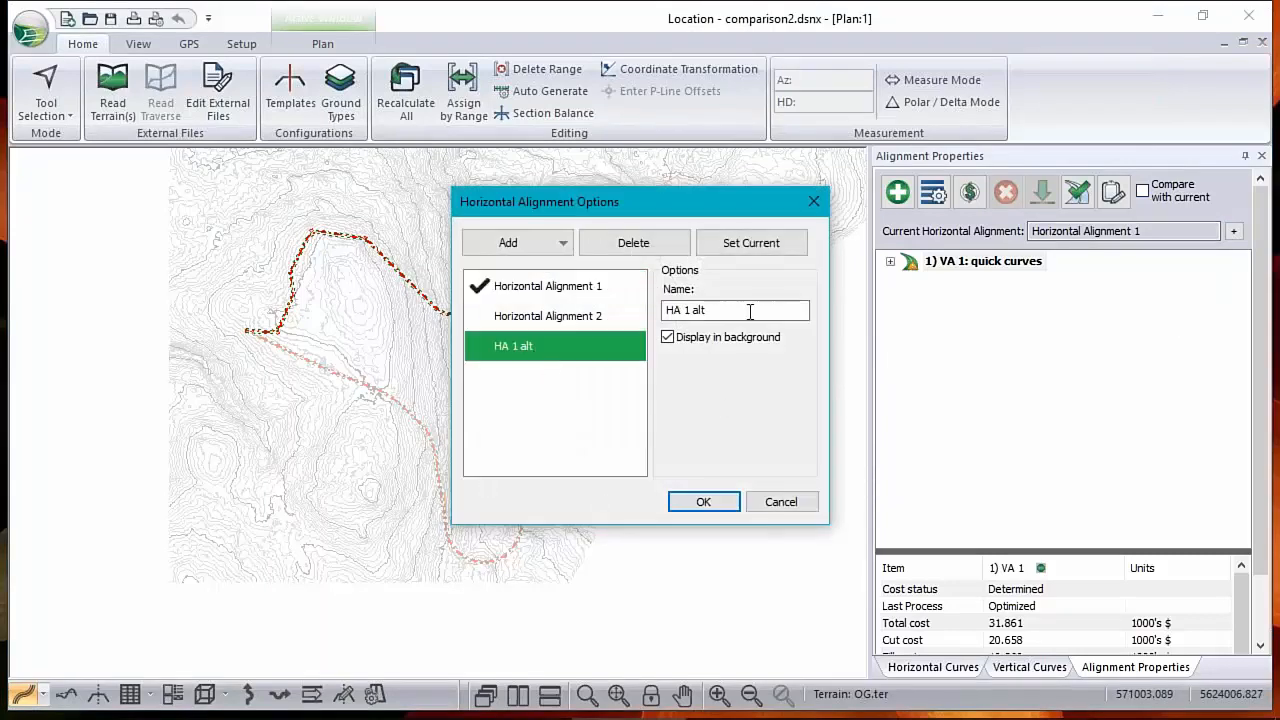
{"action": "left_click", "coordinate": [648, 246]}
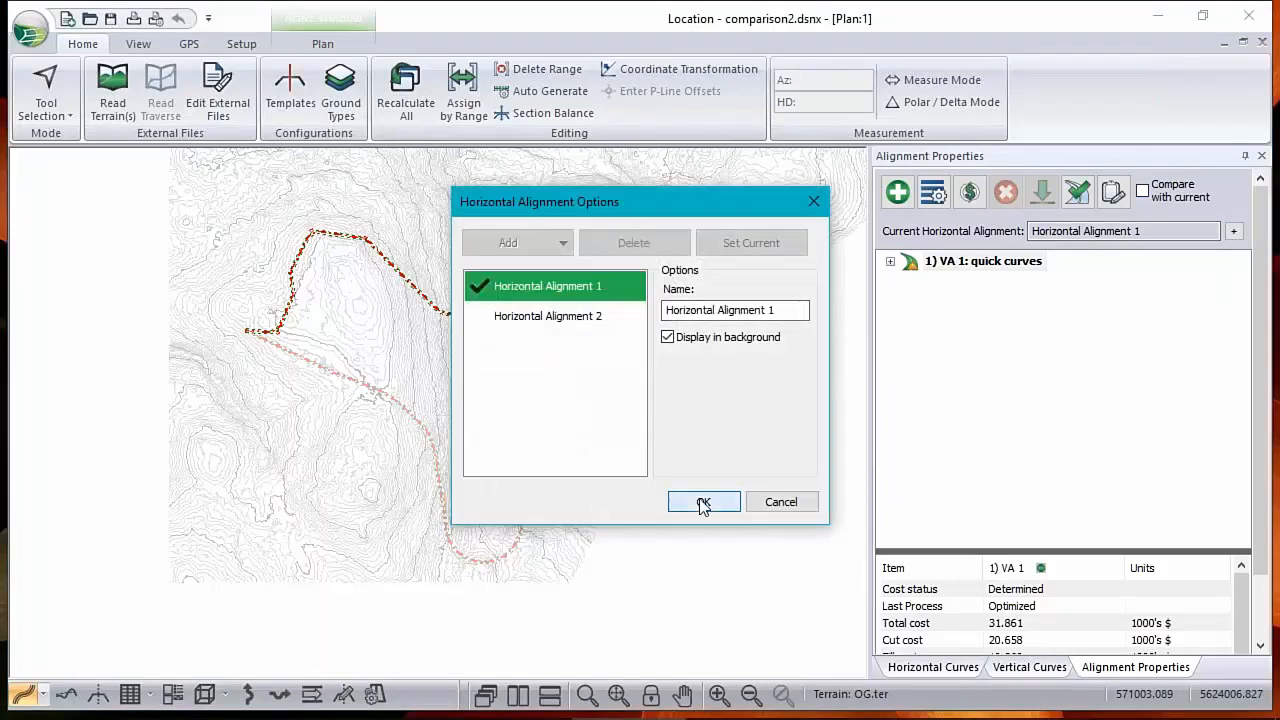
{"action": "left_click", "coordinate": [703, 502]}
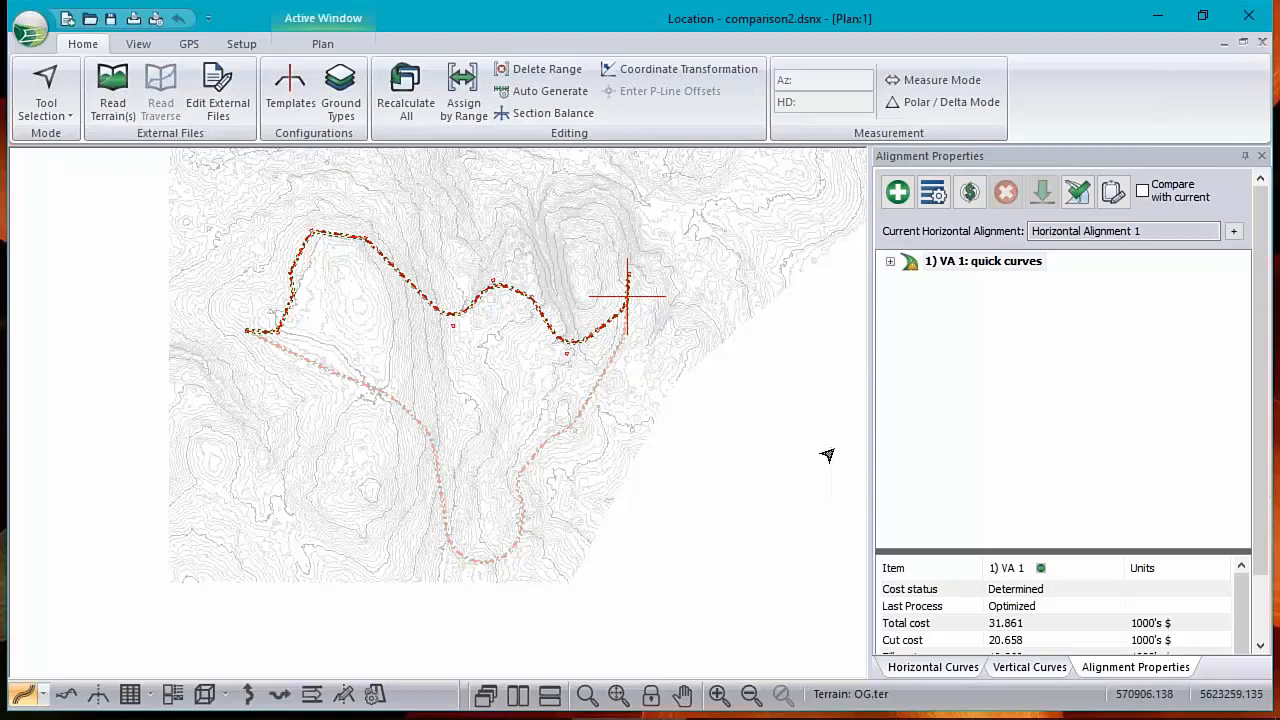
Reopen comparison2.dsnx without saving the changes to the current design.
{"action": "mouse_move", "coordinate": [268, 362]}
{"action": "mouse_move", "coordinate": [476, 410]}
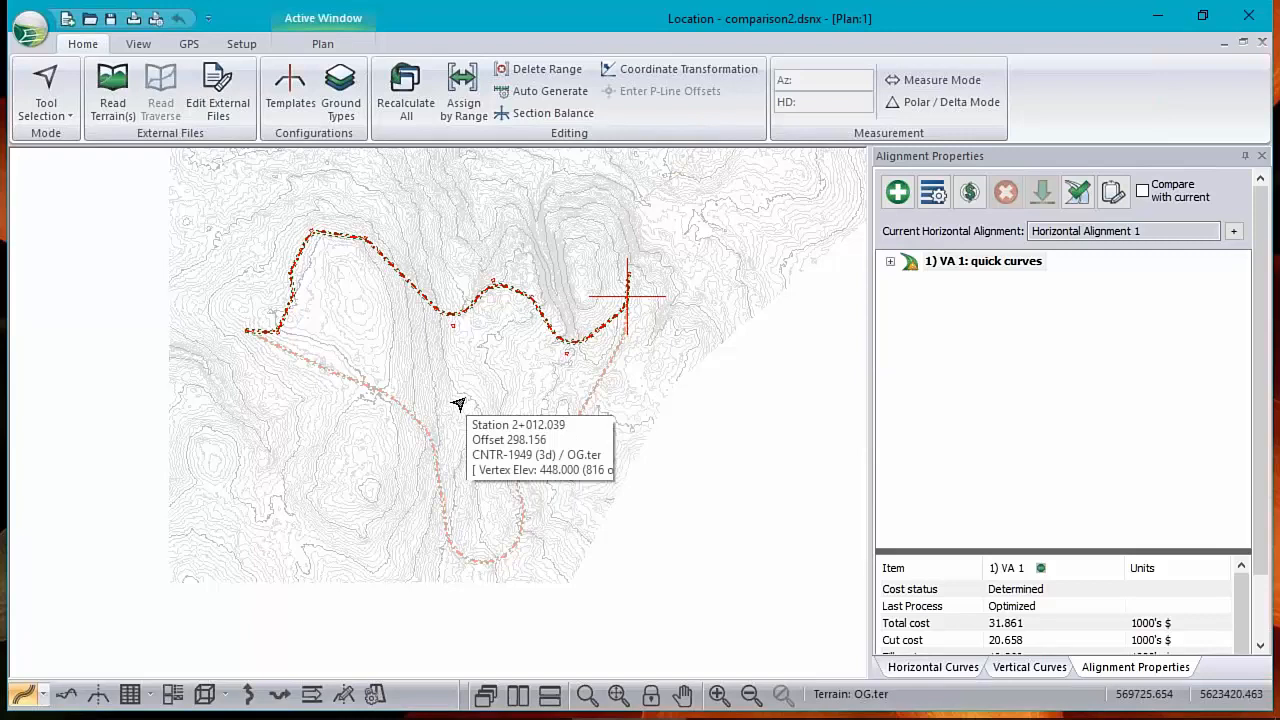
{"action": "left_click", "coordinate": [30, 30]}
{"action": "left_click", "coordinate": [245, 97]}
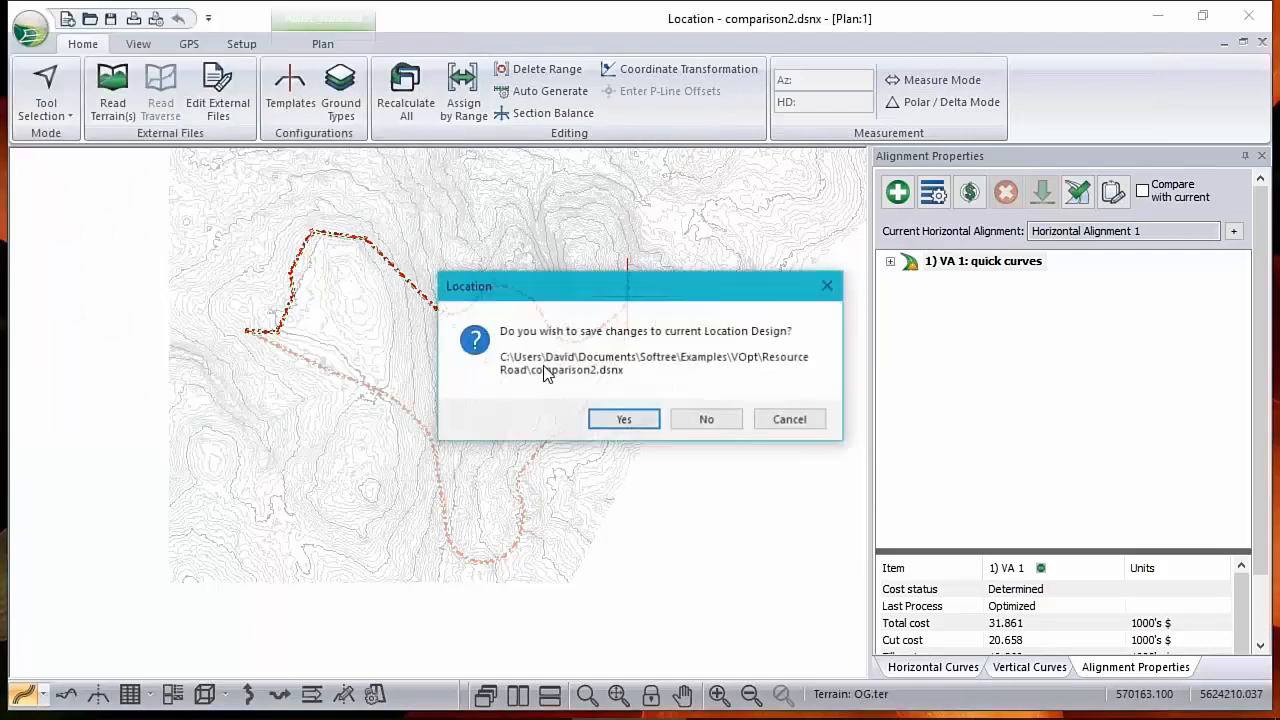
{"action": "left_click", "coordinate": [707, 421]}
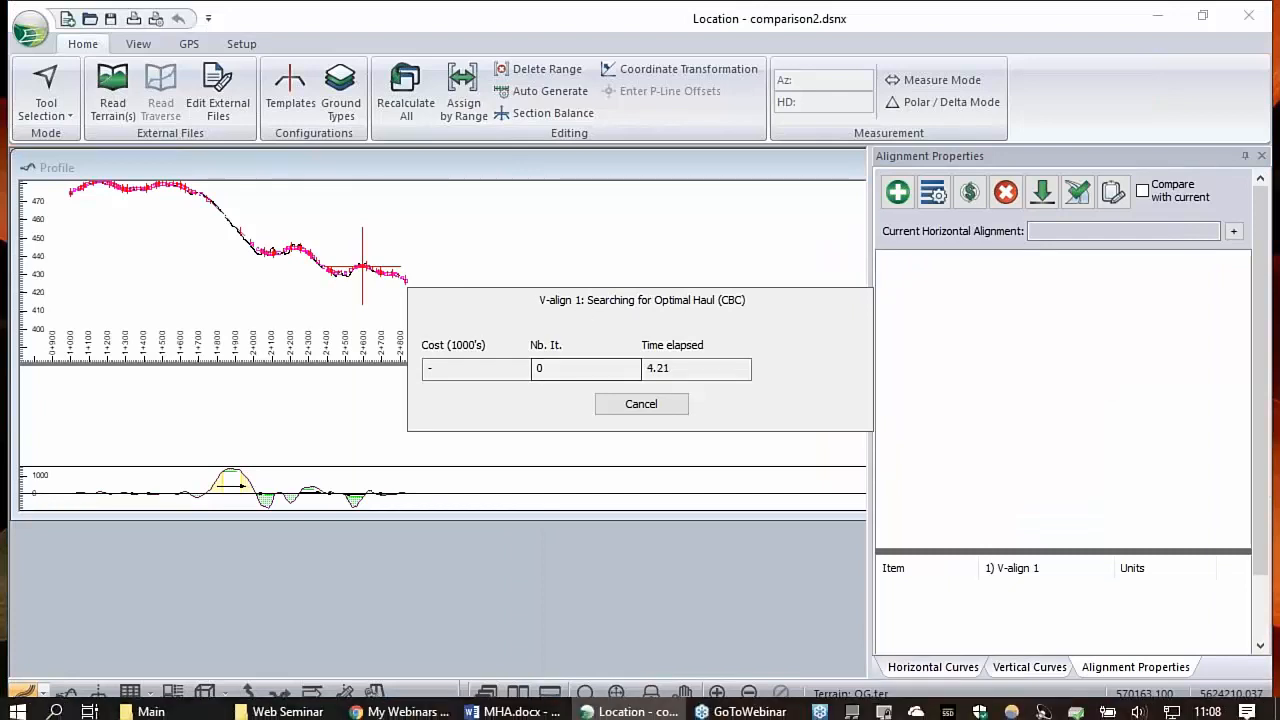
From the design save dialog, open the Resource Road folder in a new File Explorer window, and close the dialog without saving.
{"action": "mouse_move", "coordinate": [268, 708]}
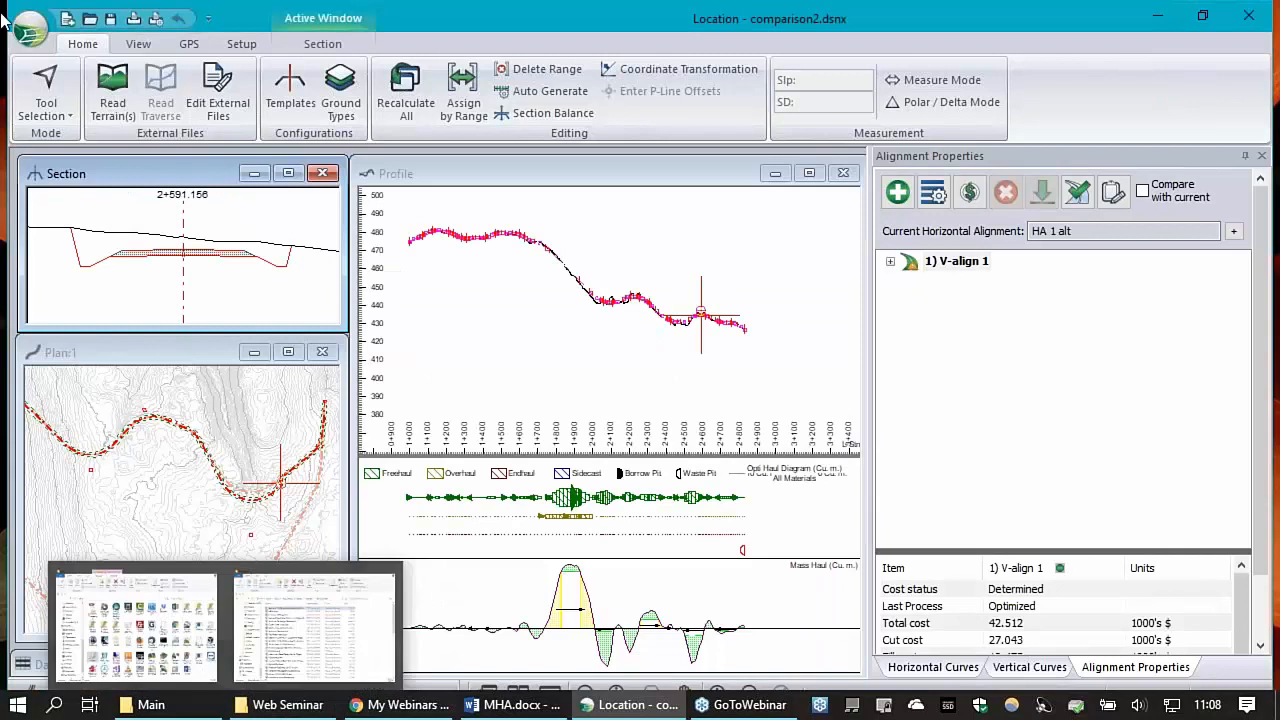
{"action": "left_click", "coordinate": [30, 30]}
{"action": "left_click", "coordinate": [79, 210]}
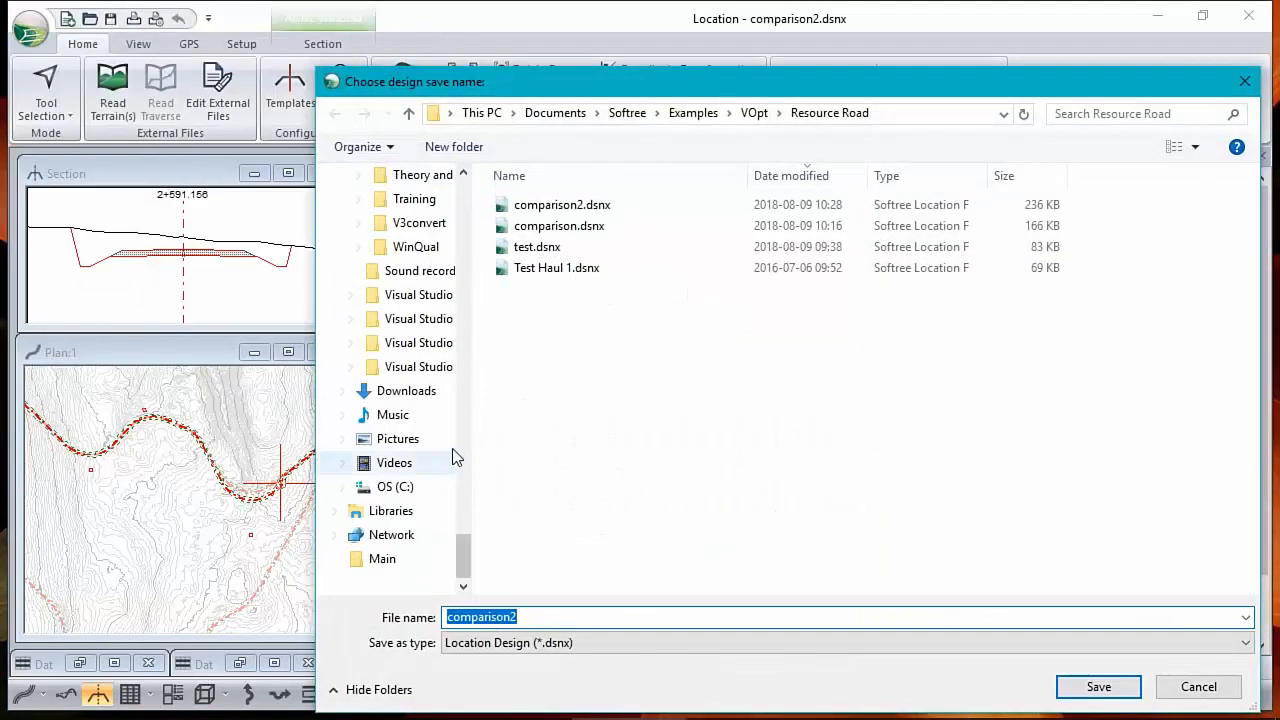
{"action": "scroll", "coordinate": [451, 388], "scroll_direction": "up", "scroll_amount": 10}
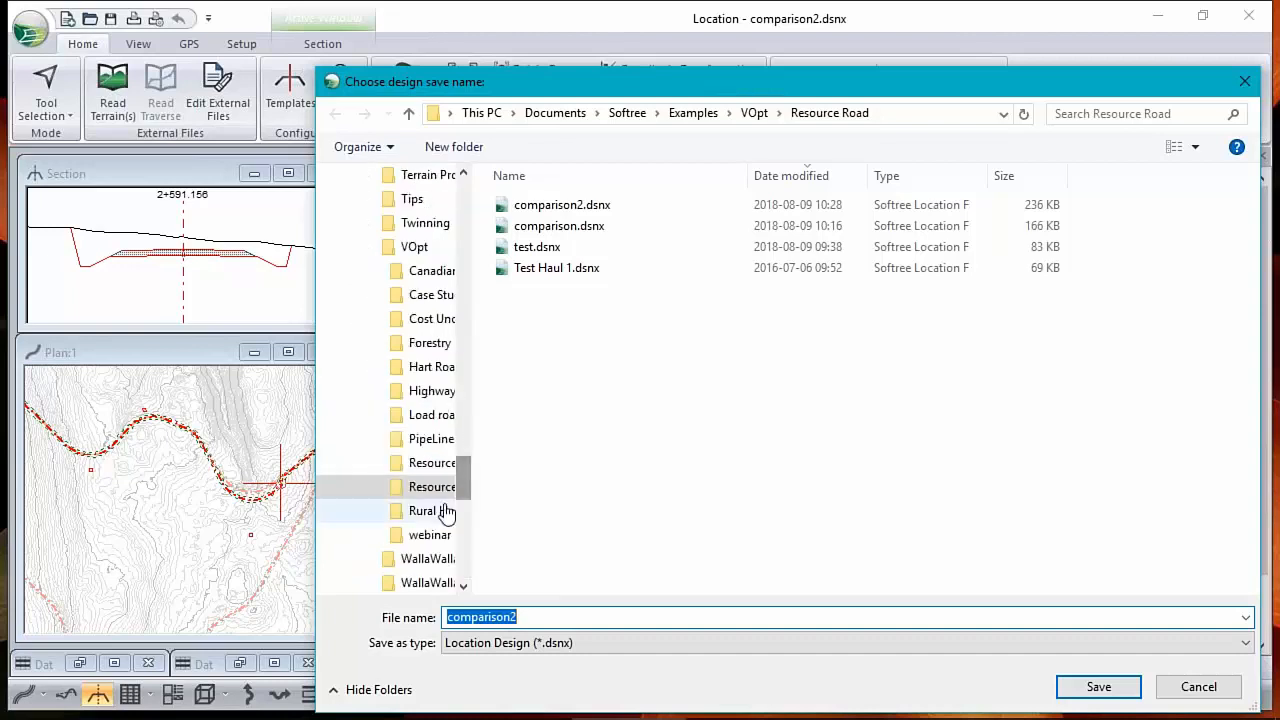
{"action": "right_click", "coordinate": [428, 489]}
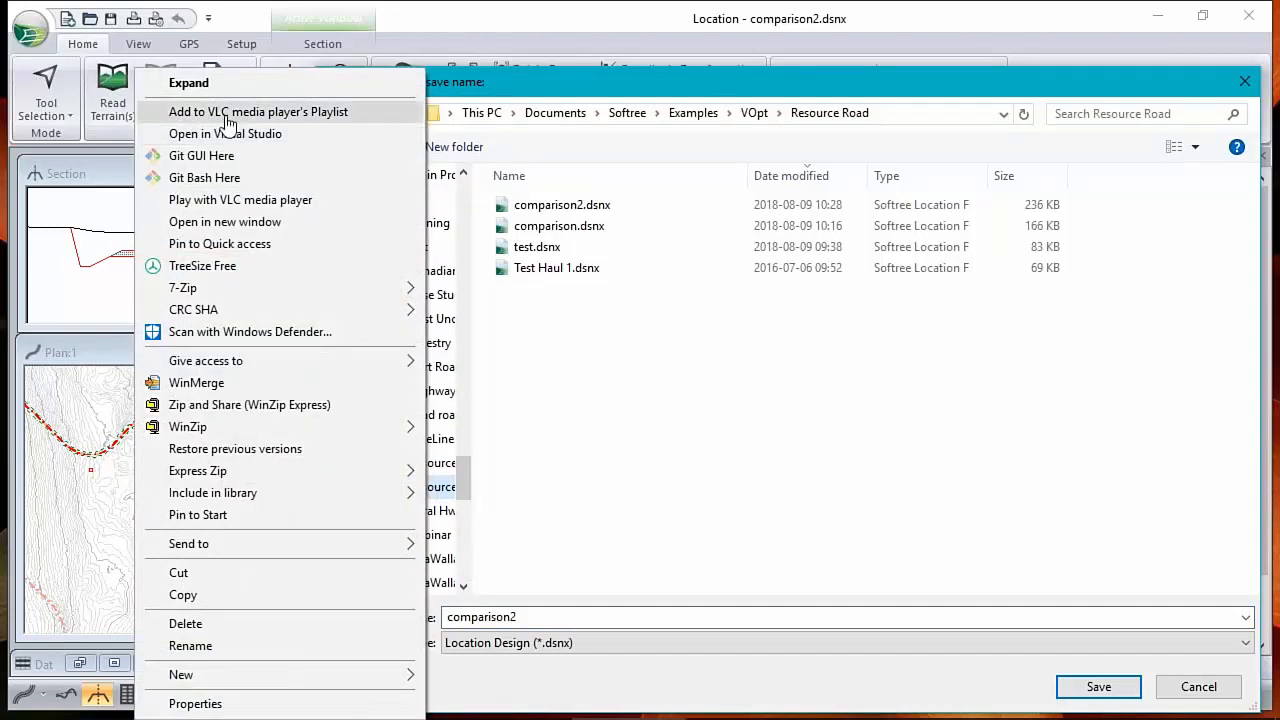
{"action": "left_click", "coordinate": [214, 221]}
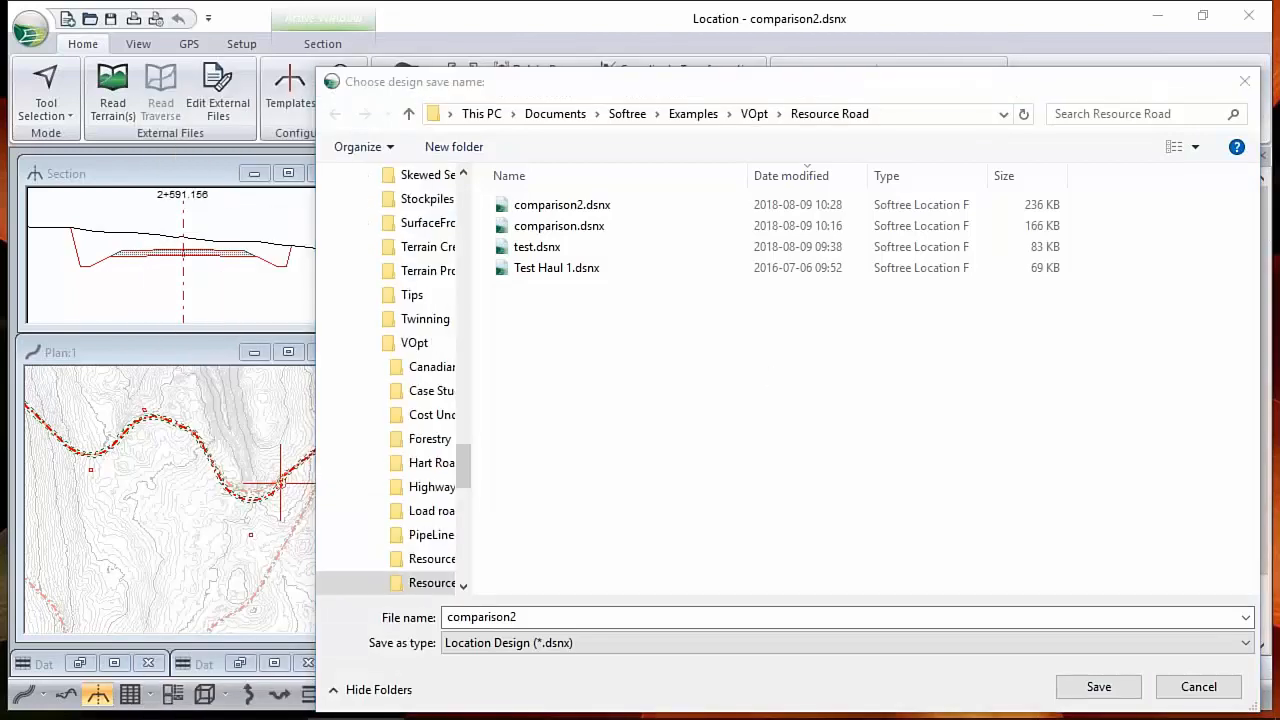
{"action": "left_click_drag", "start_coordinate": [1279, 262], "coordinate": [404, 21]}
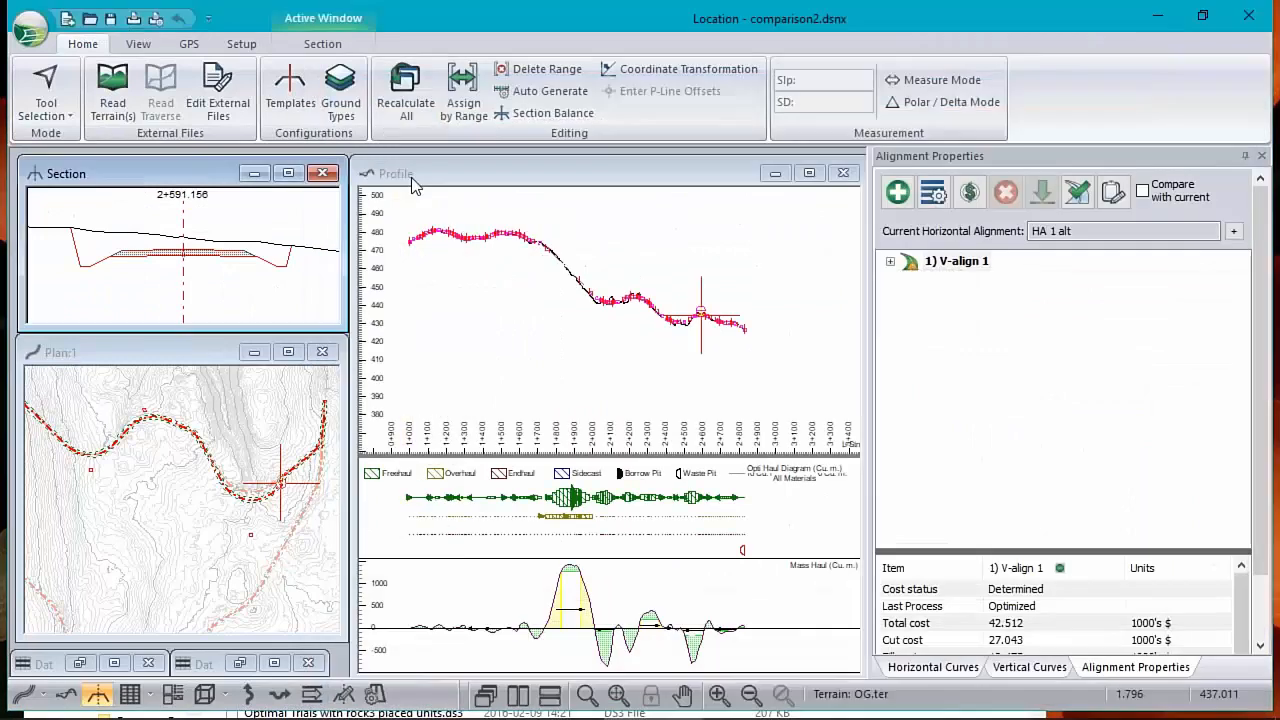
In File Explorer, sort the Resource Road folder by date modified, inspect comparison2.dsnx, and return to the Location design.
{"action": "mouse_move", "coordinate": [540, 717]}
{"action": "left_click", "coordinate": [363, 705]}
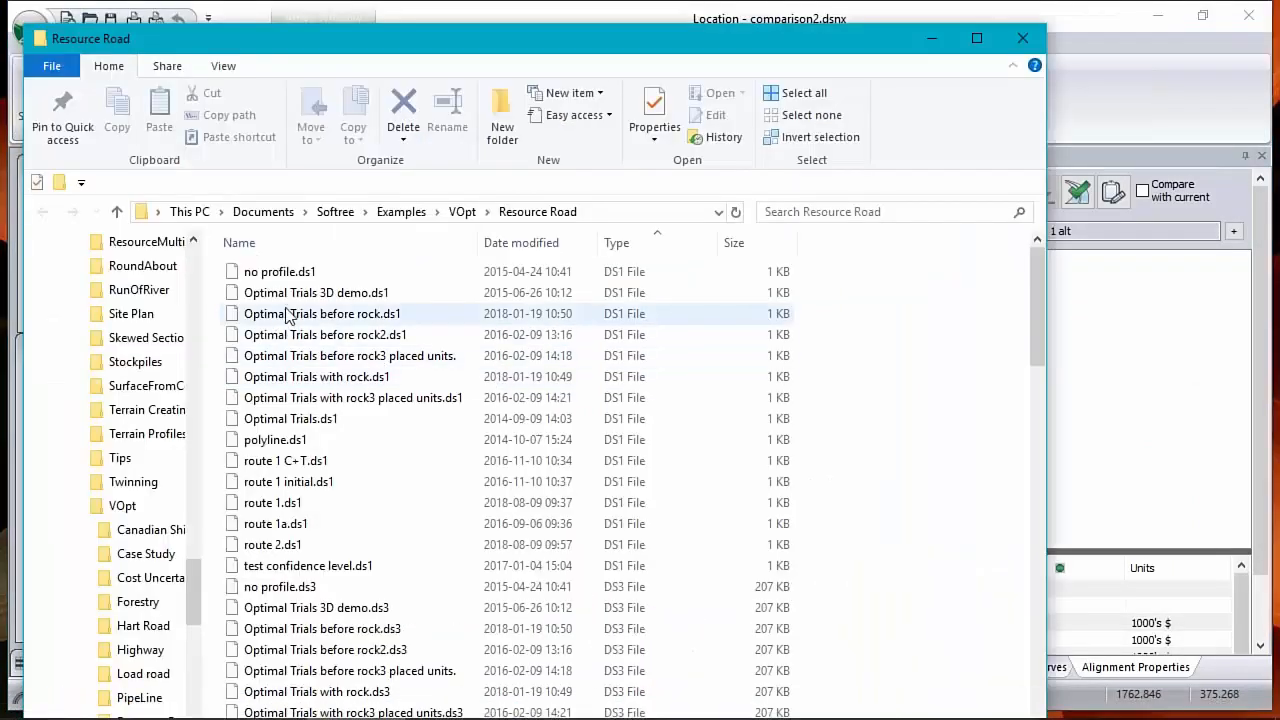
{"action": "left_click", "coordinate": [510, 242]}
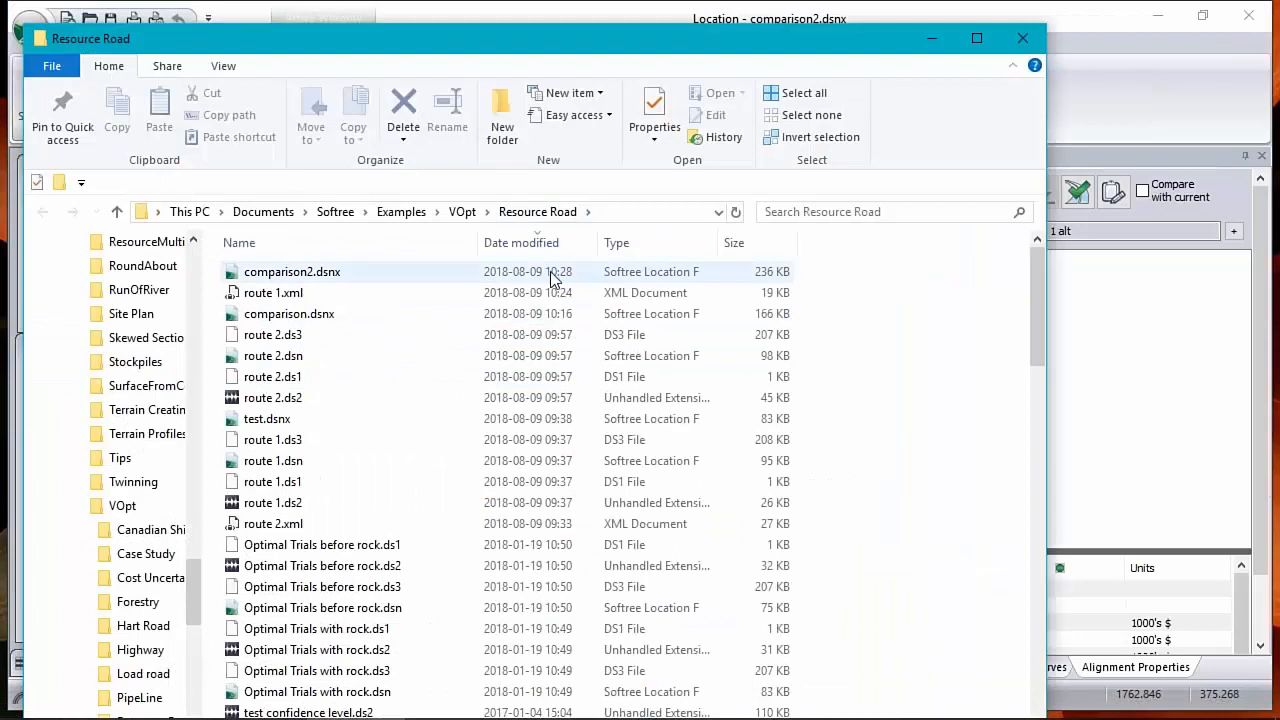
{"action": "left_click", "coordinate": [286, 273]}
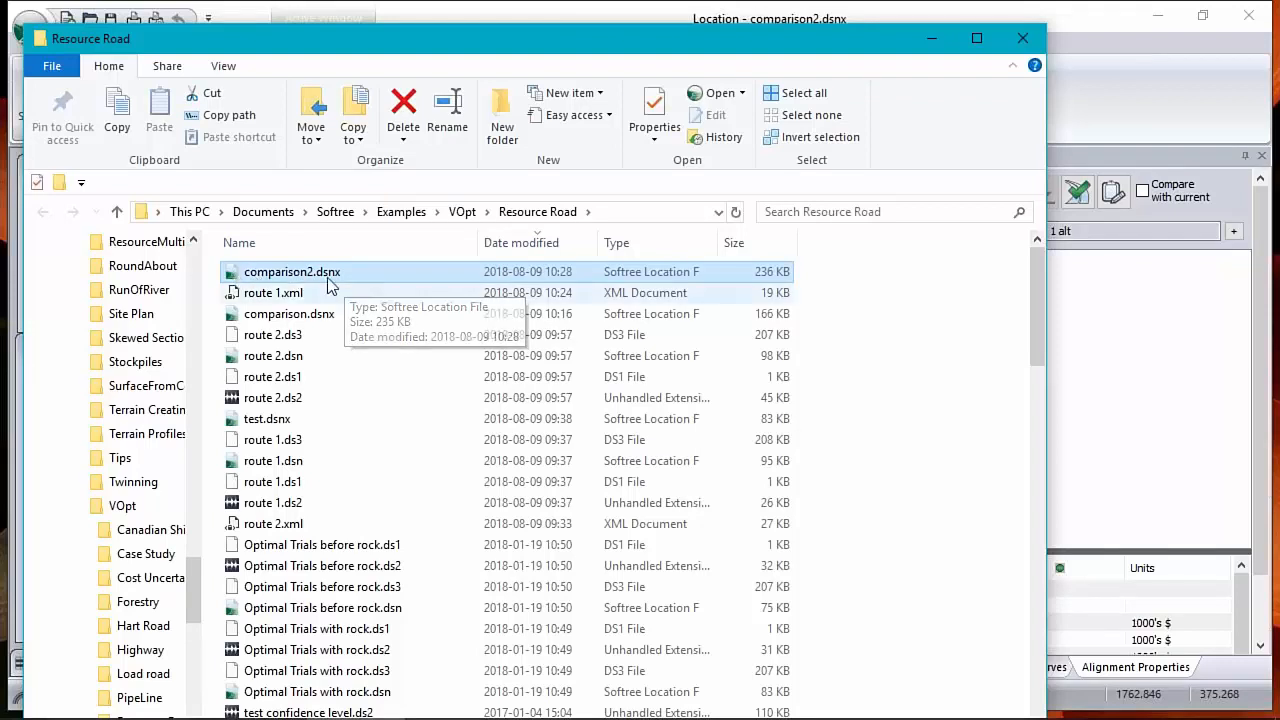
{"action": "left_click", "coordinate": [934, 40]}
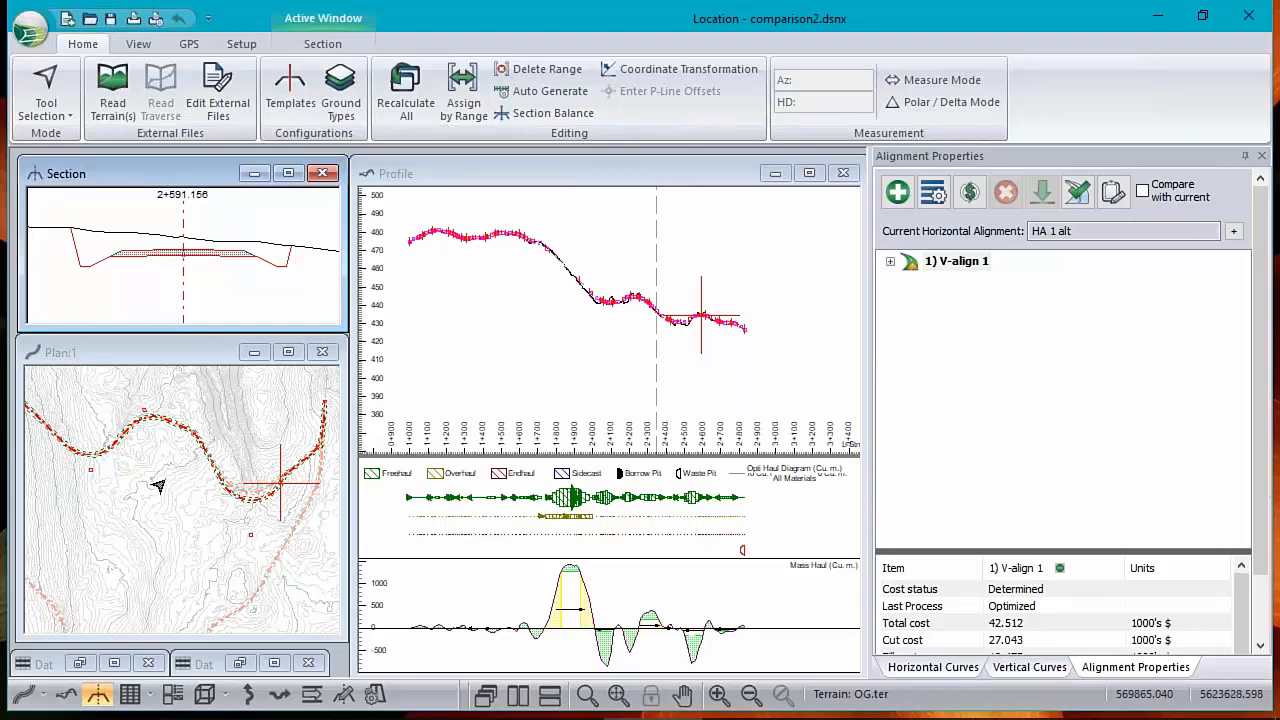
Maximize the Plan window and examine the HA 1 alt route around its curve at the eastern end.
{"action": "left_click", "coordinate": [175, 362]}
{"action": "double_click", "coordinate": [175, 362]}
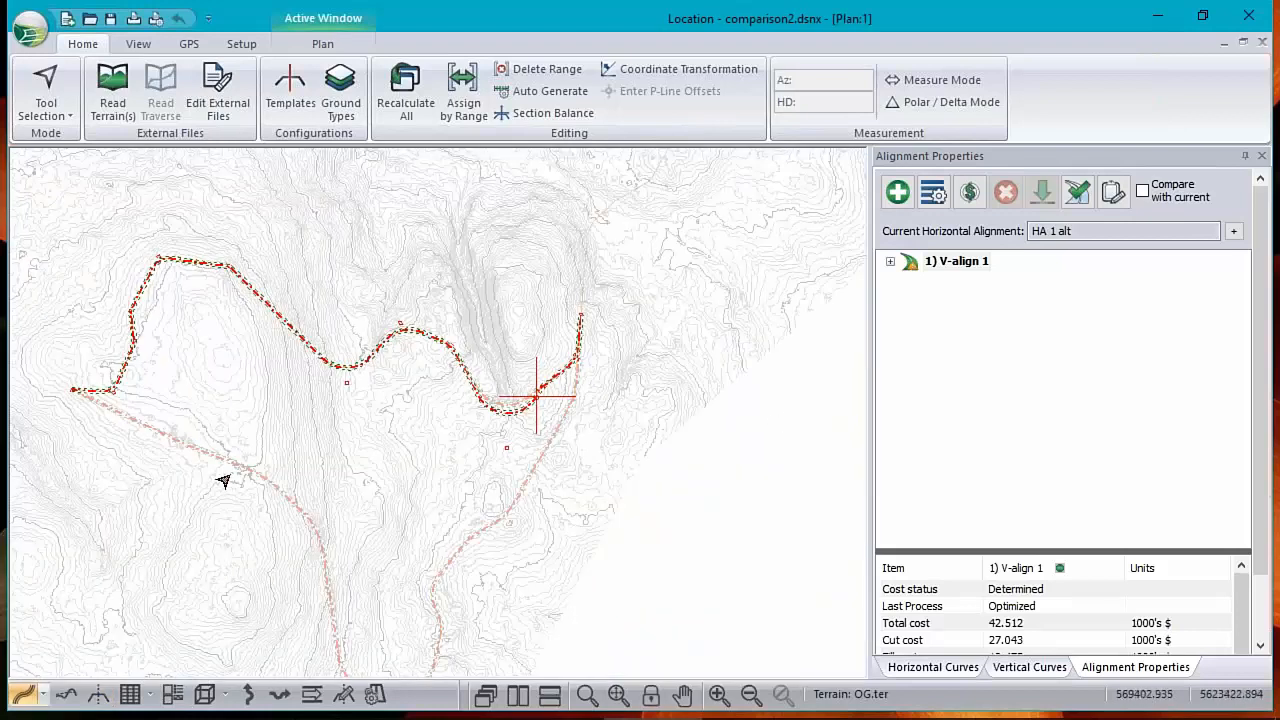
{"action": "scroll", "coordinate": [500, 416], "scroll_direction": "up", "scroll_amount": 2}
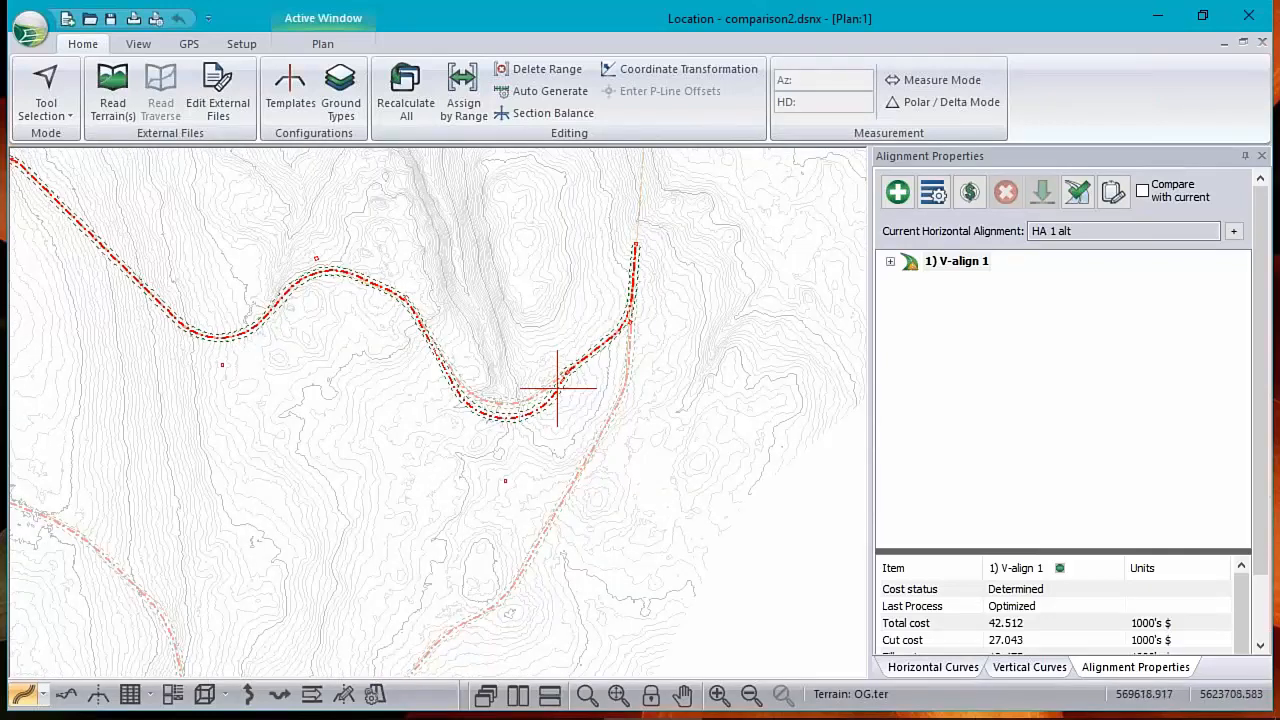
{"action": "mouse_move", "coordinate": [399, 307]}
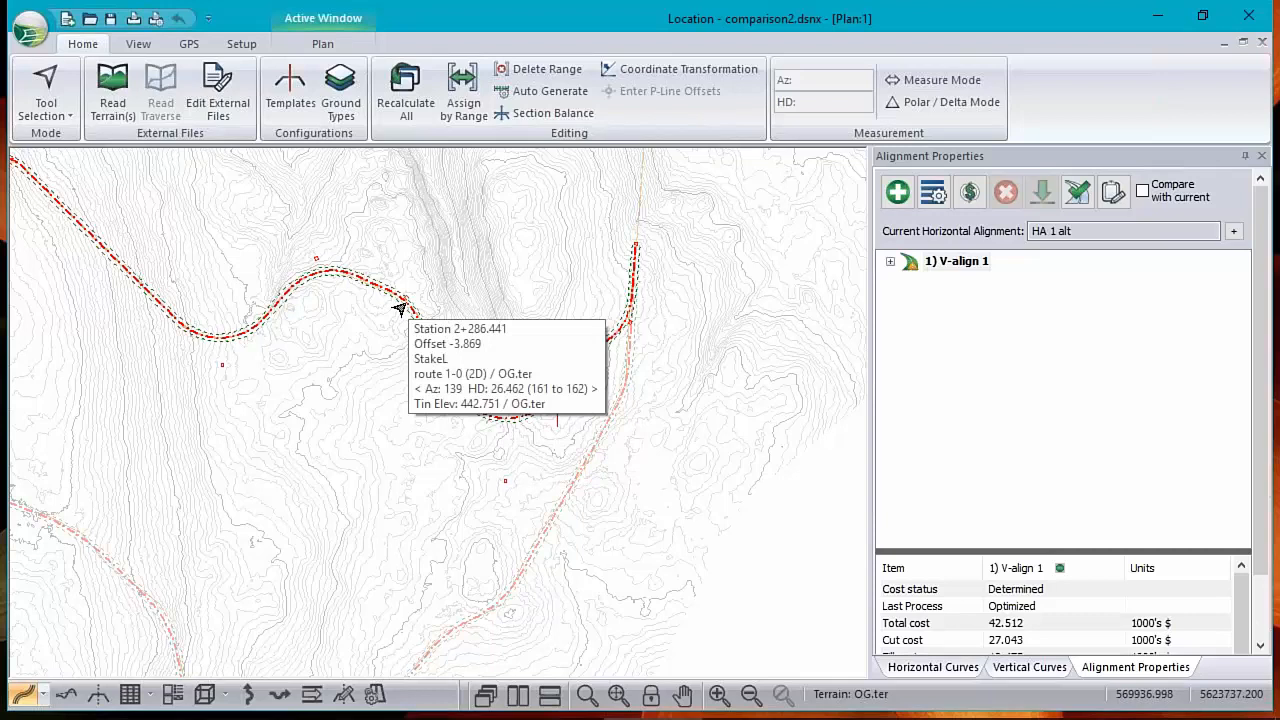
{"action": "mouse_move", "coordinate": [473, 615]}
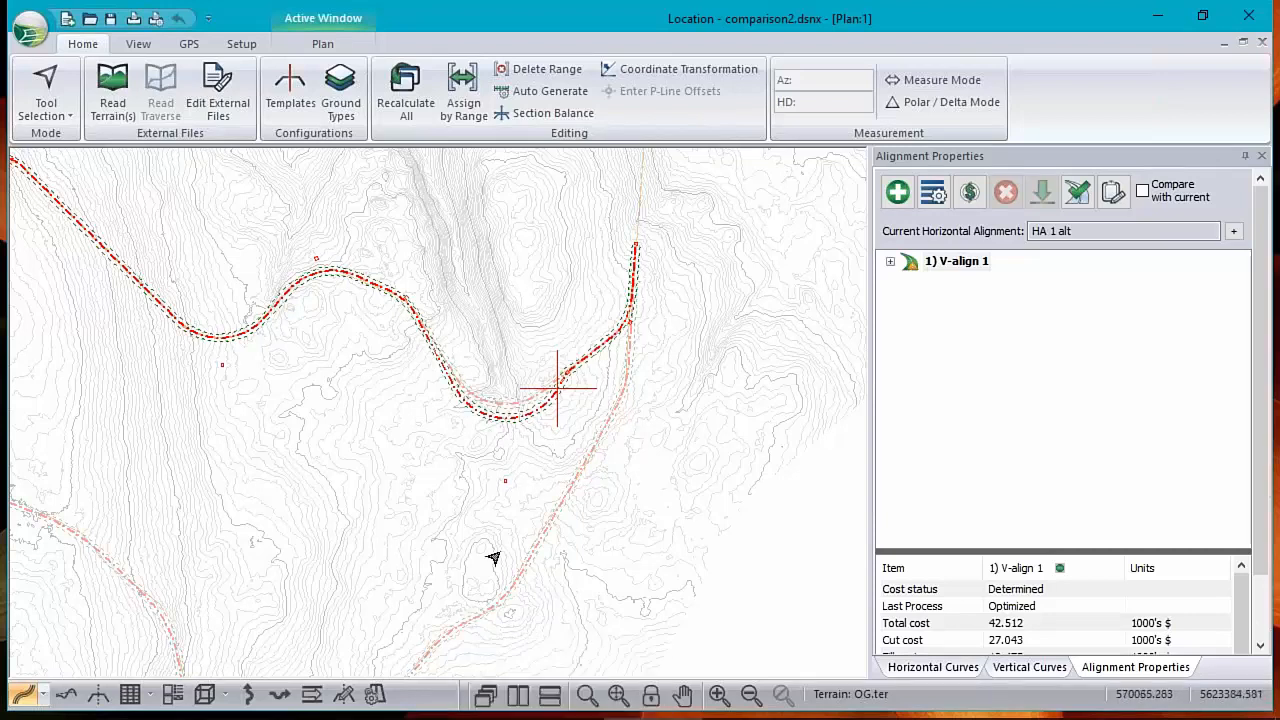
{"action": "mouse_move", "coordinate": [475, 591]}
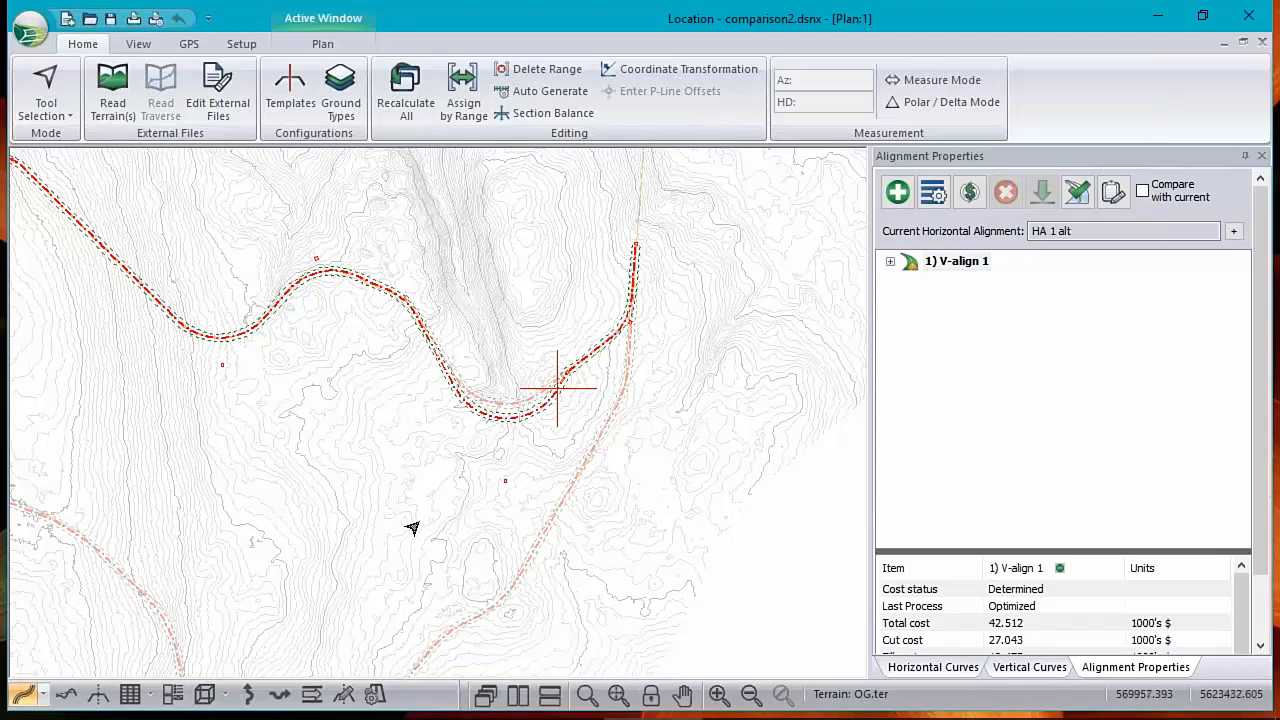
Cycle the current horizontal alignment in the plan from HA 1 alt through Horizontal Alignment 1 to Horizontal Alignment 2.
{"action": "right_click", "coordinate": [411, 485]}
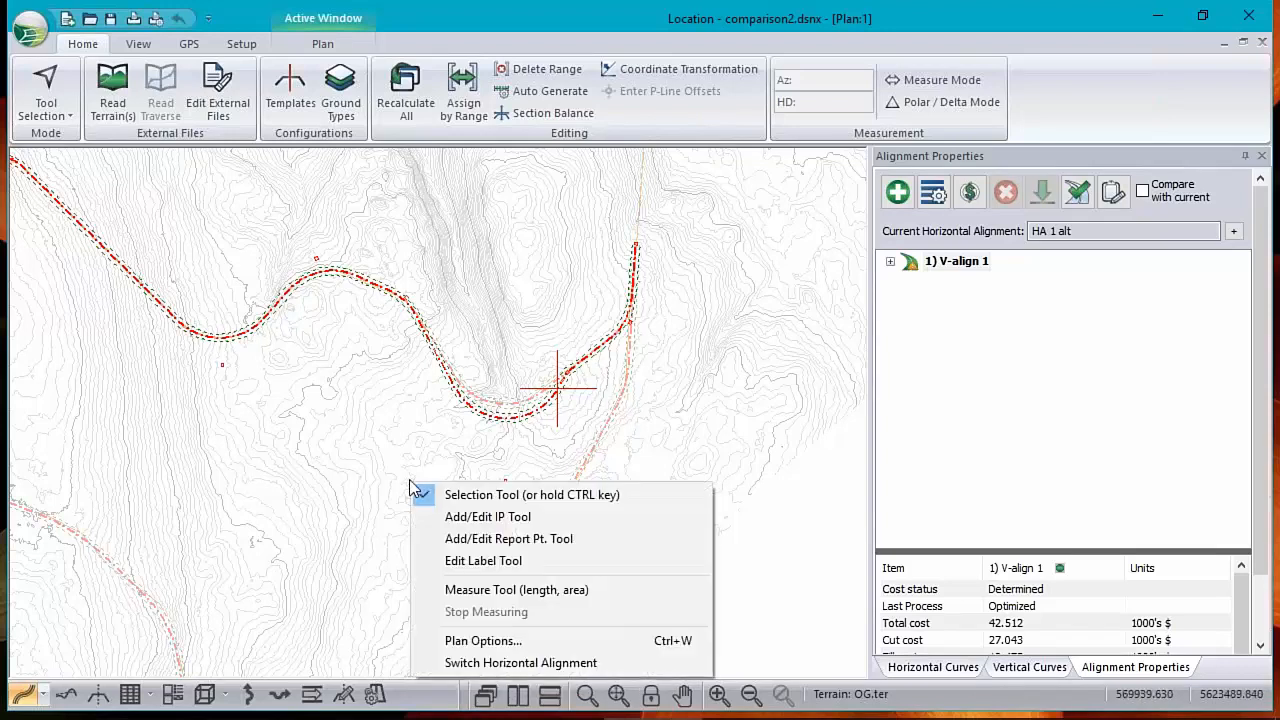
{"action": "left_click", "coordinate": [540, 663]}
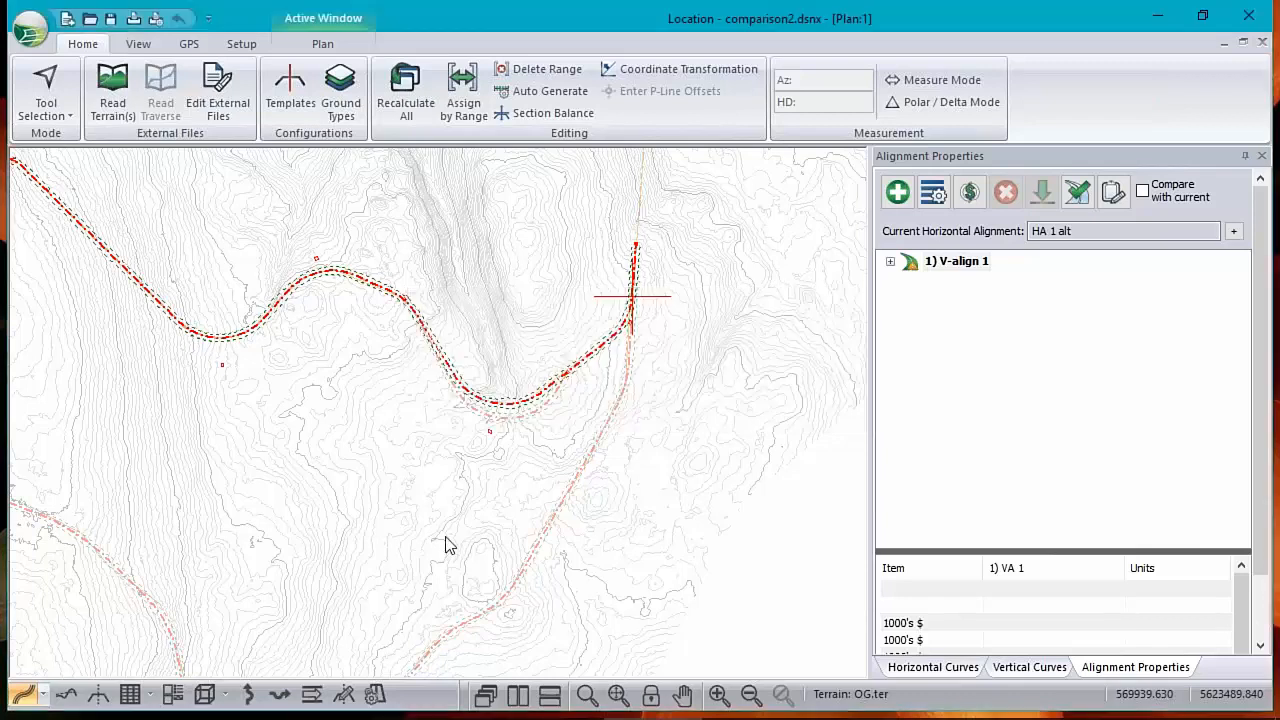
{"action": "right_click", "coordinate": [461, 493]}
{"action": "left_click", "coordinate": [553, 673]}
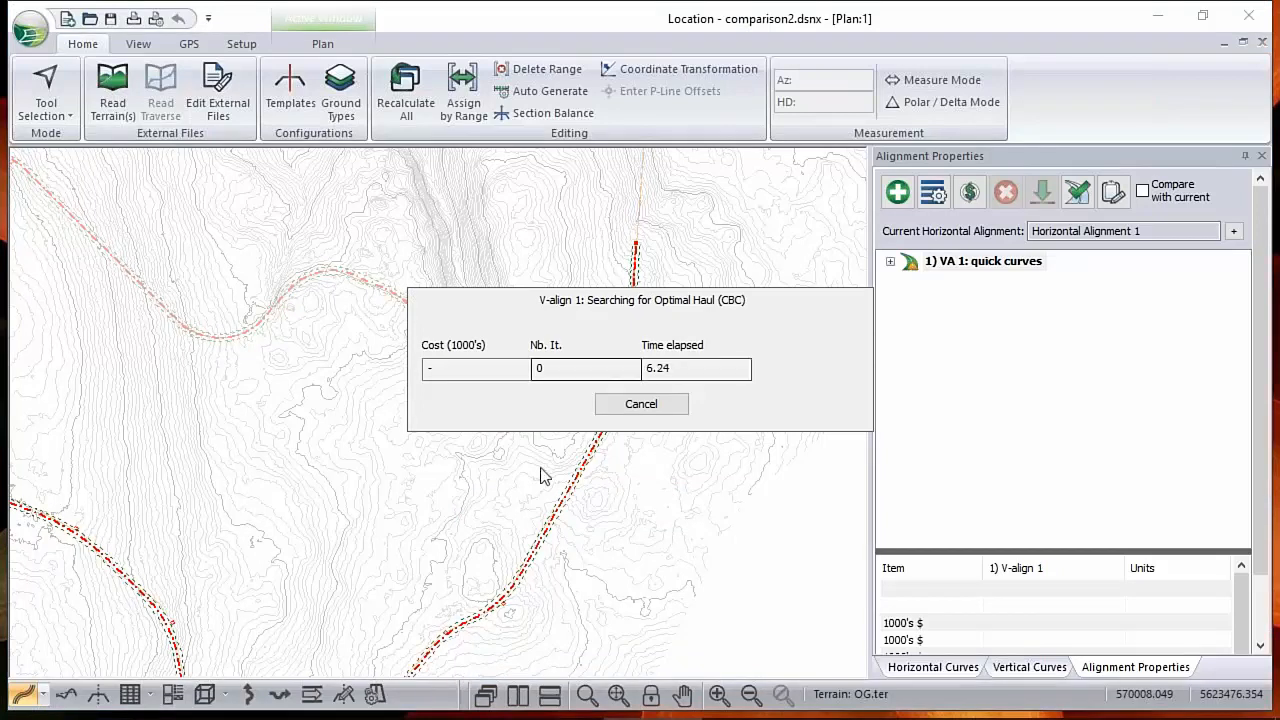
In the Horizontal Alignment Options, make Horizontal Alignment 1 current and delete Horizontal Alignment 2.
{"action": "left_click", "coordinate": [1233, 231]}
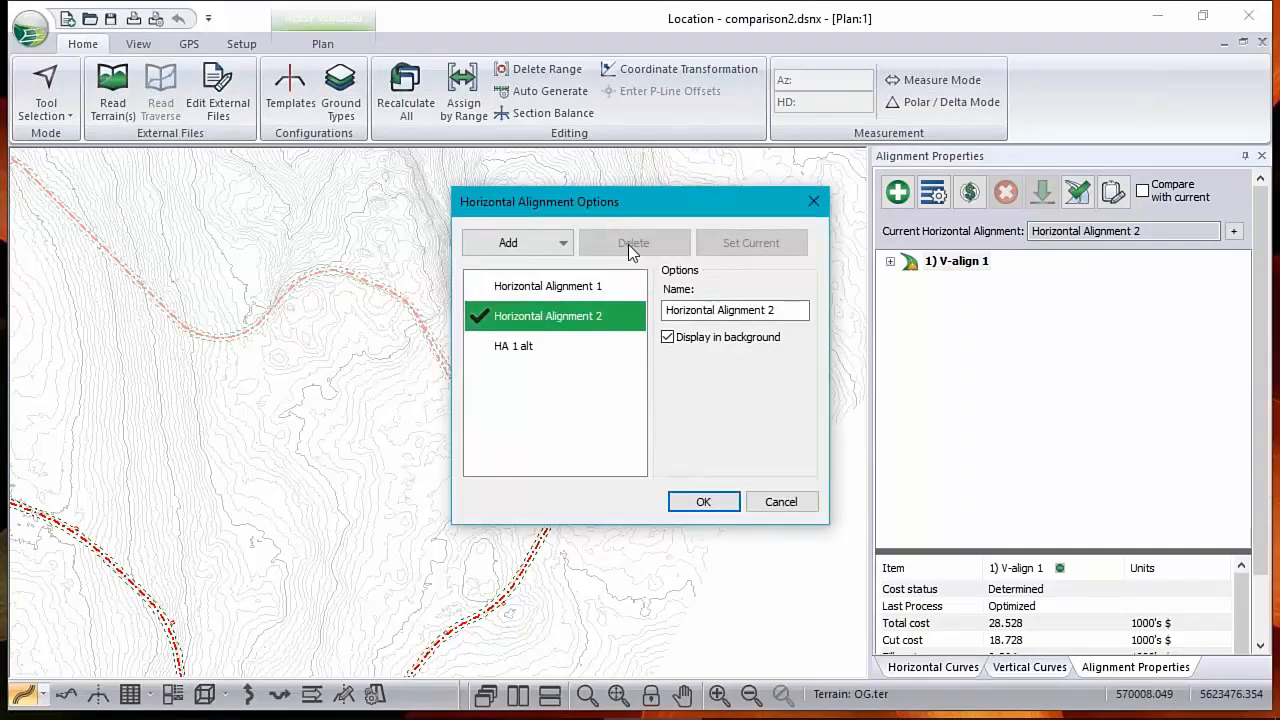
{"action": "double_click", "coordinate": [572, 288]}
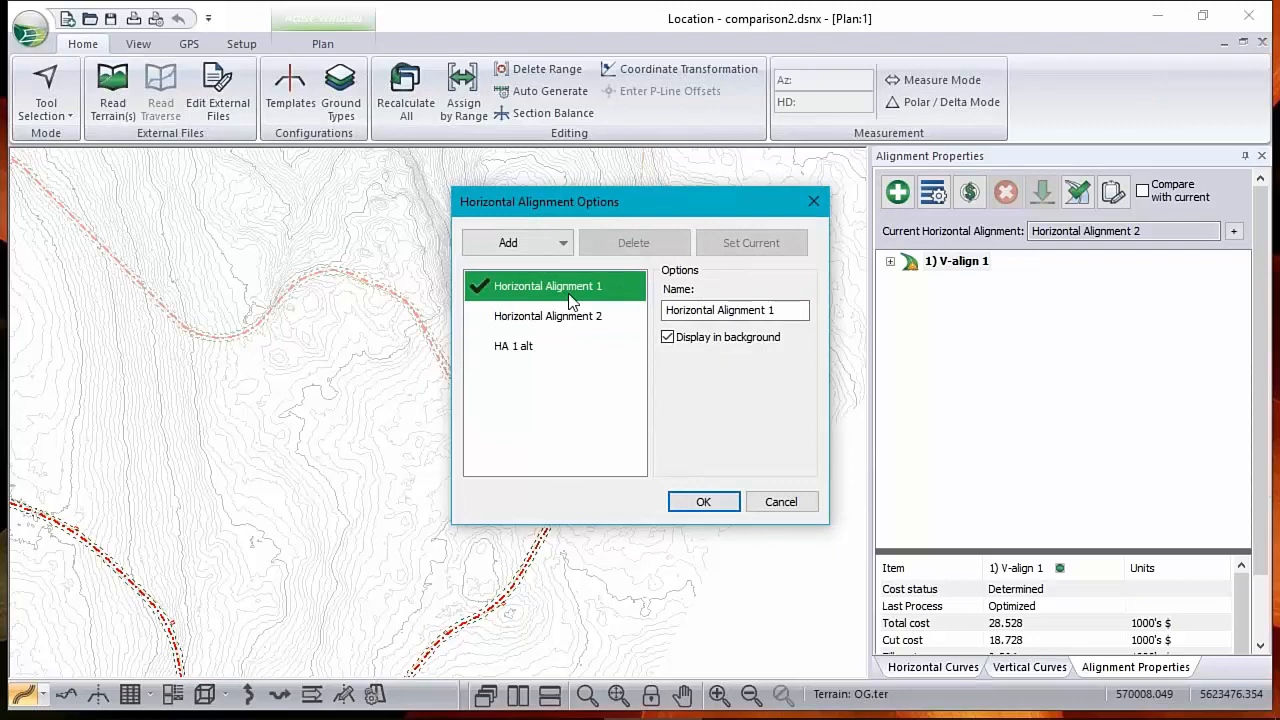
{"action": "left_click", "coordinate": [570, 316]}
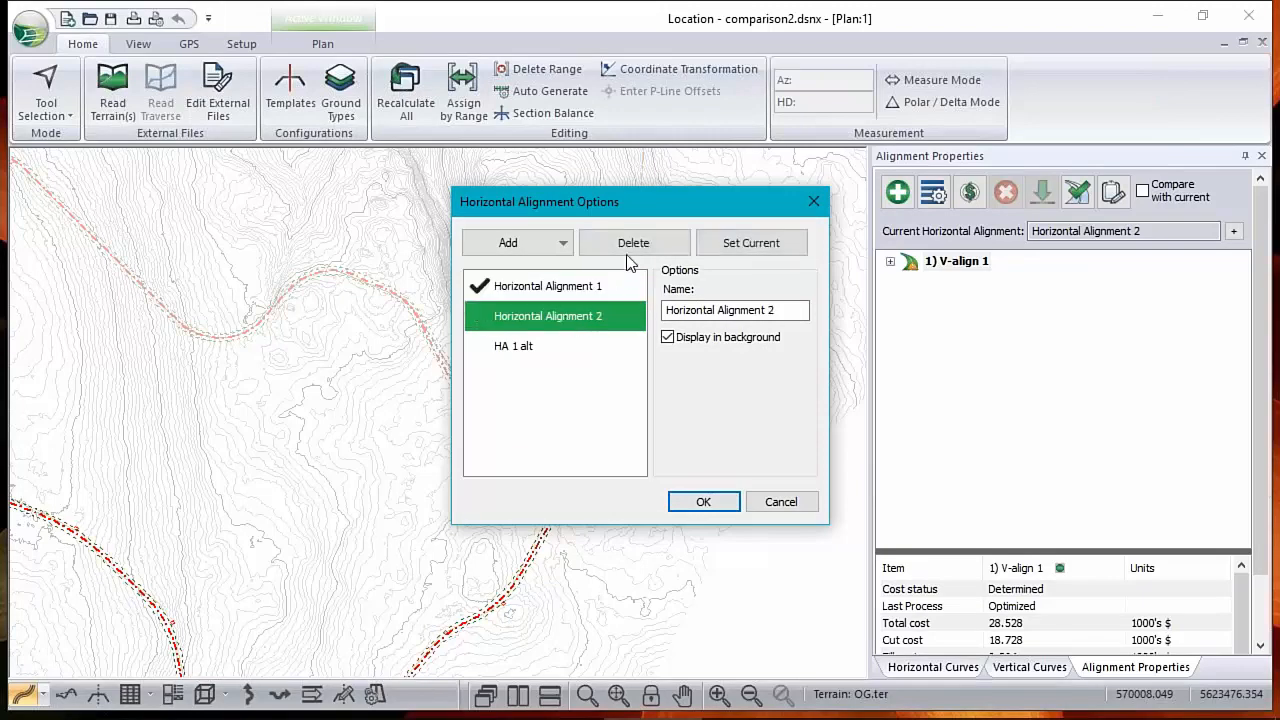
{"action": "left_click", "coordinate": [633, 243]}
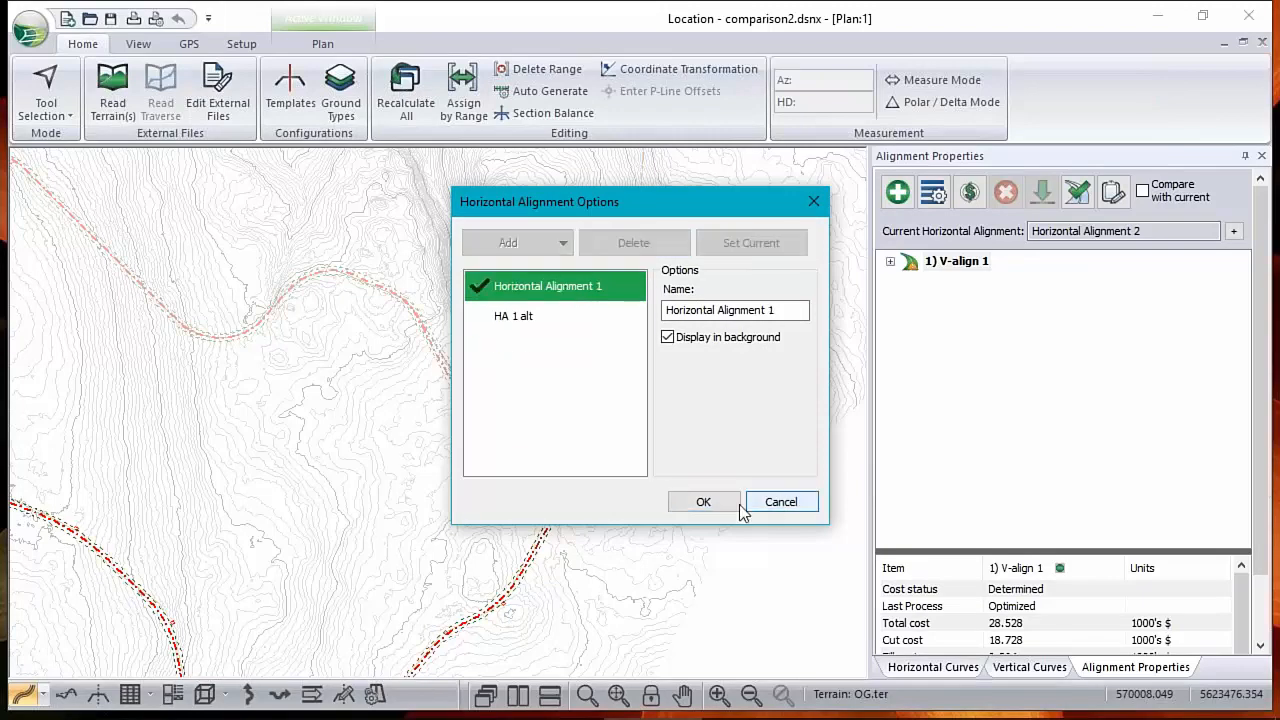
{"action": "left_click", "coordinate": [703, 502]}
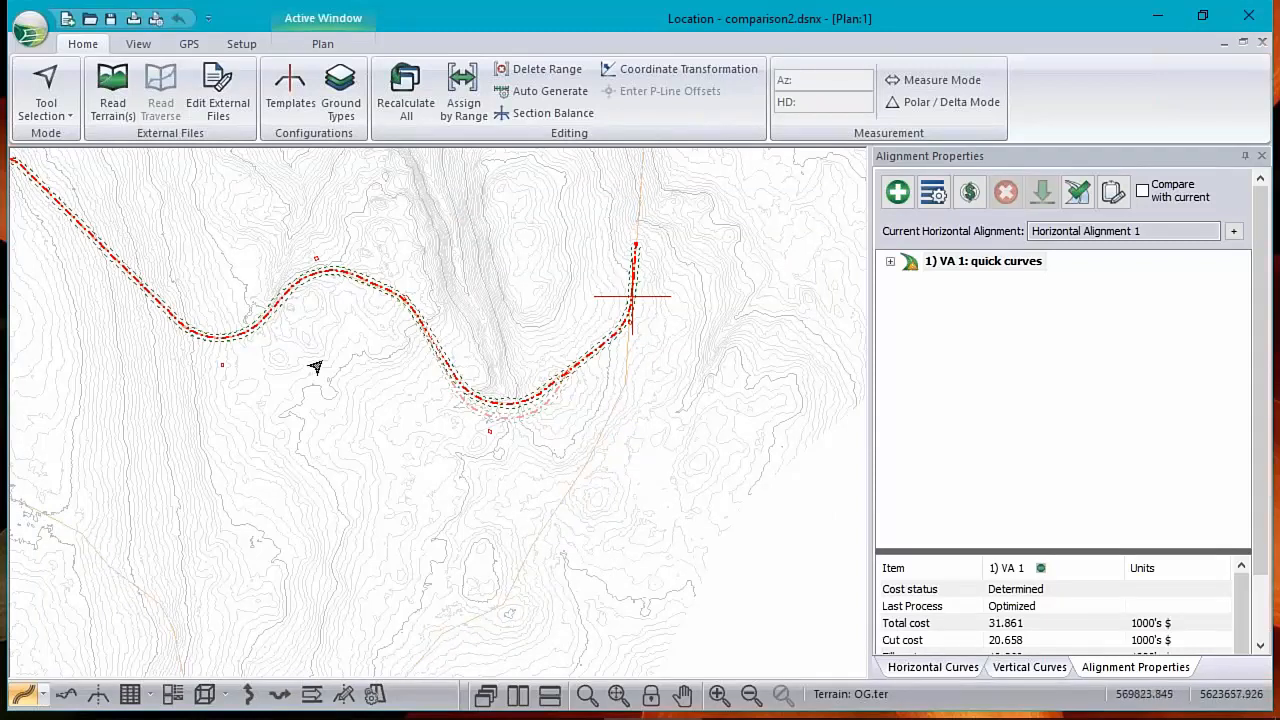
Switch the current horizontal alignment in the plan to HA 1 alt.
{"action": "middle_click_drag", "start_coordinate": [314, 366], "coordinate": [490, 434]}
{"action": "right_click", "coordinate": [490, 434]}
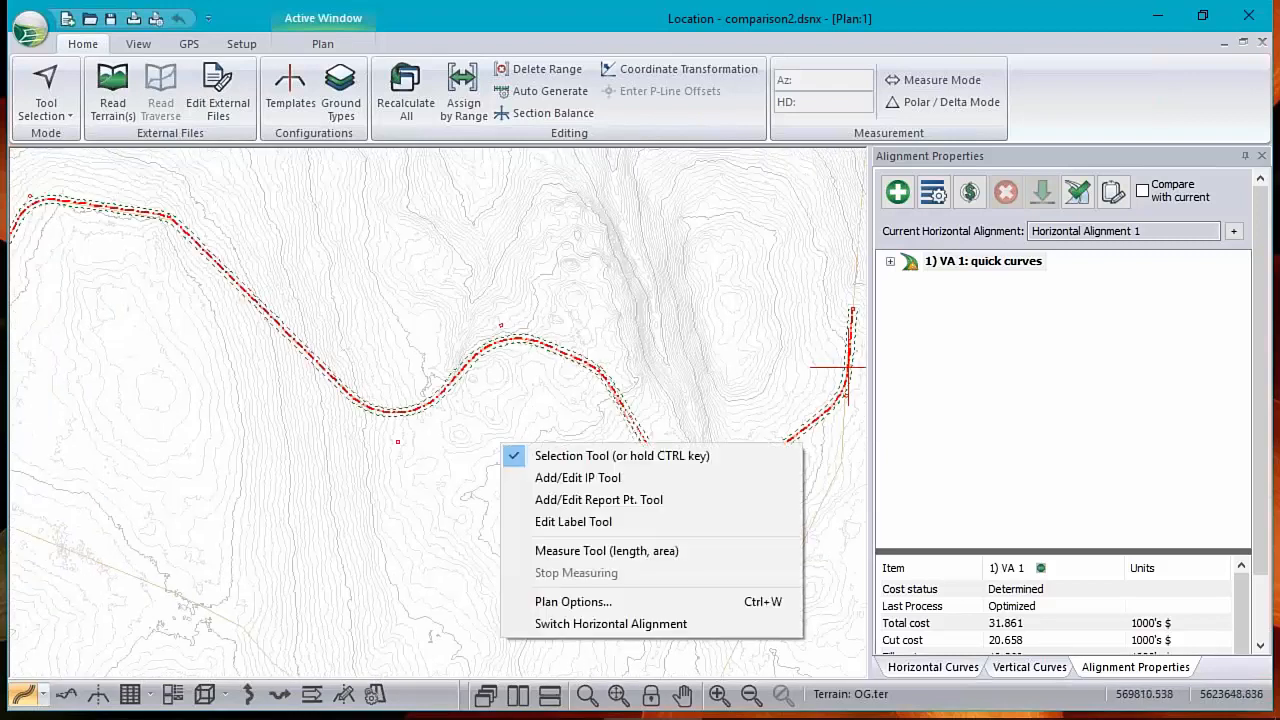
{"action": "left_click", "coordinate": [571, 623]}
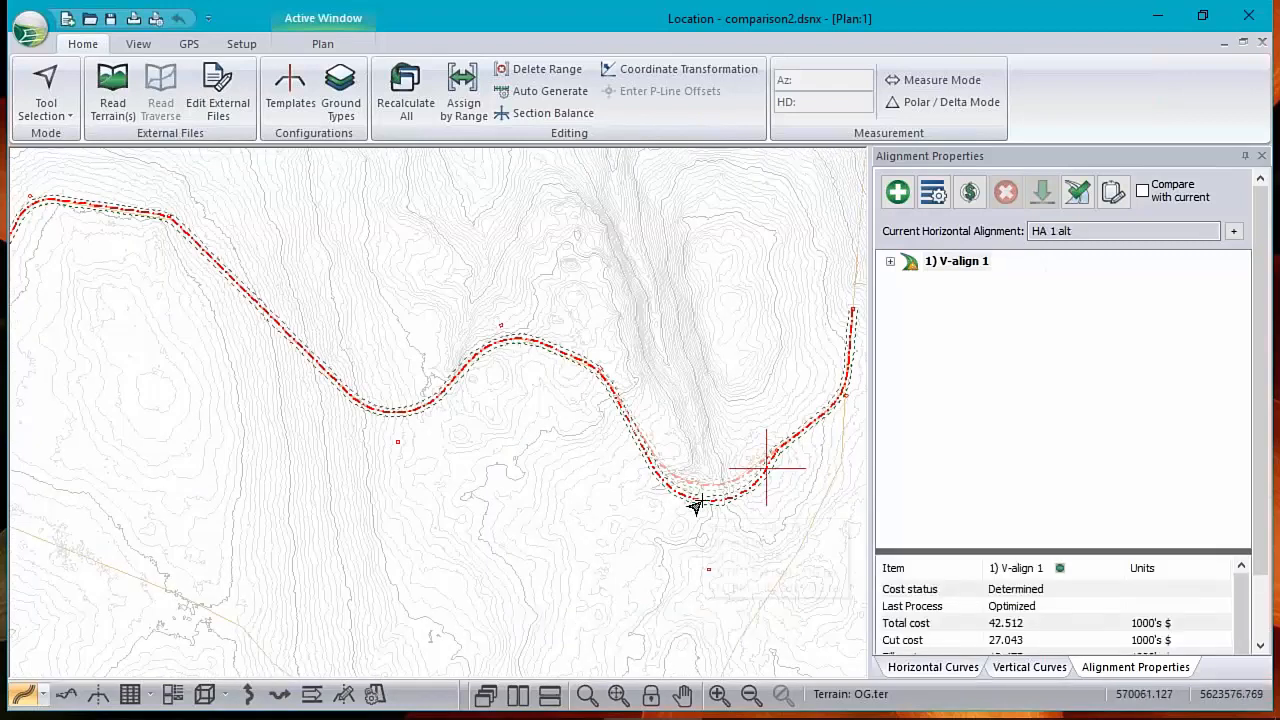
{"action": "mouse_move", "coordinate": [695, 507]}
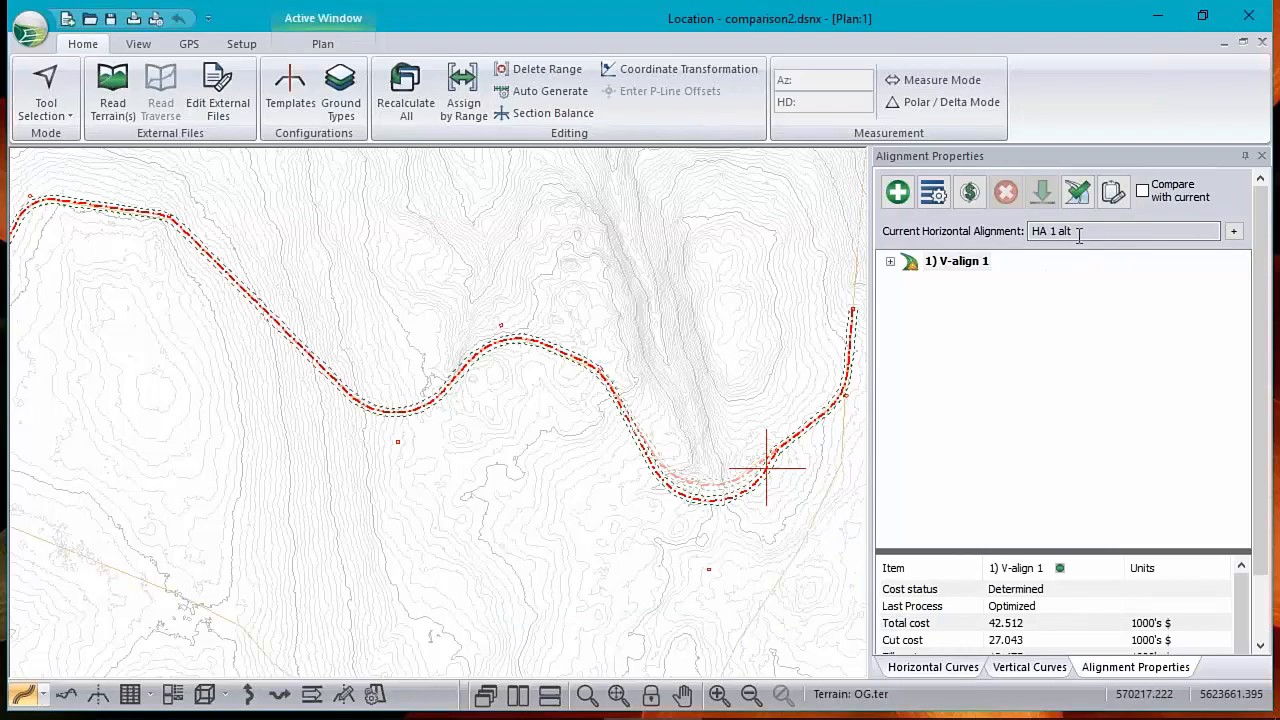
Switch back to Horizontal Alignment 1 and examine the curve where it separates from HA 1 alt in plan.
{"action": "right_click", "coordinate": [578, 498]}
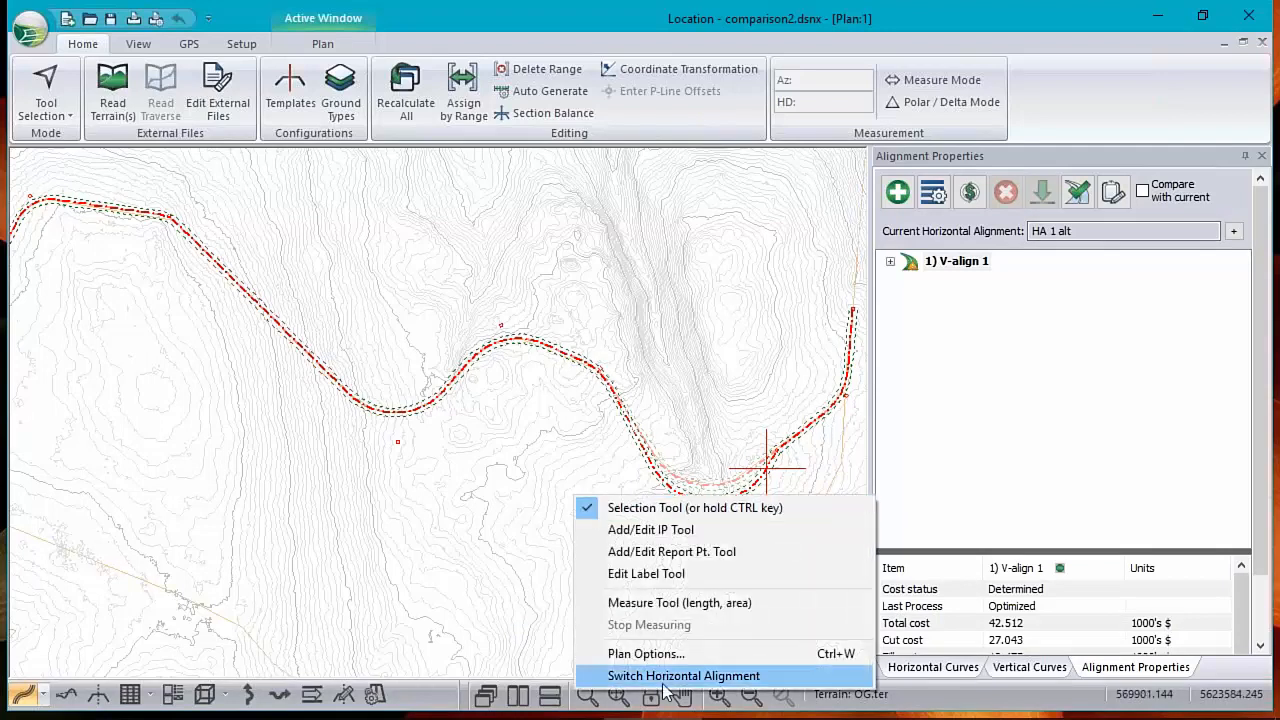
{"action": "left_click", "coordinate": [665, 675]}
{"action": "mouse_move", "coordinate": [705, 490]}
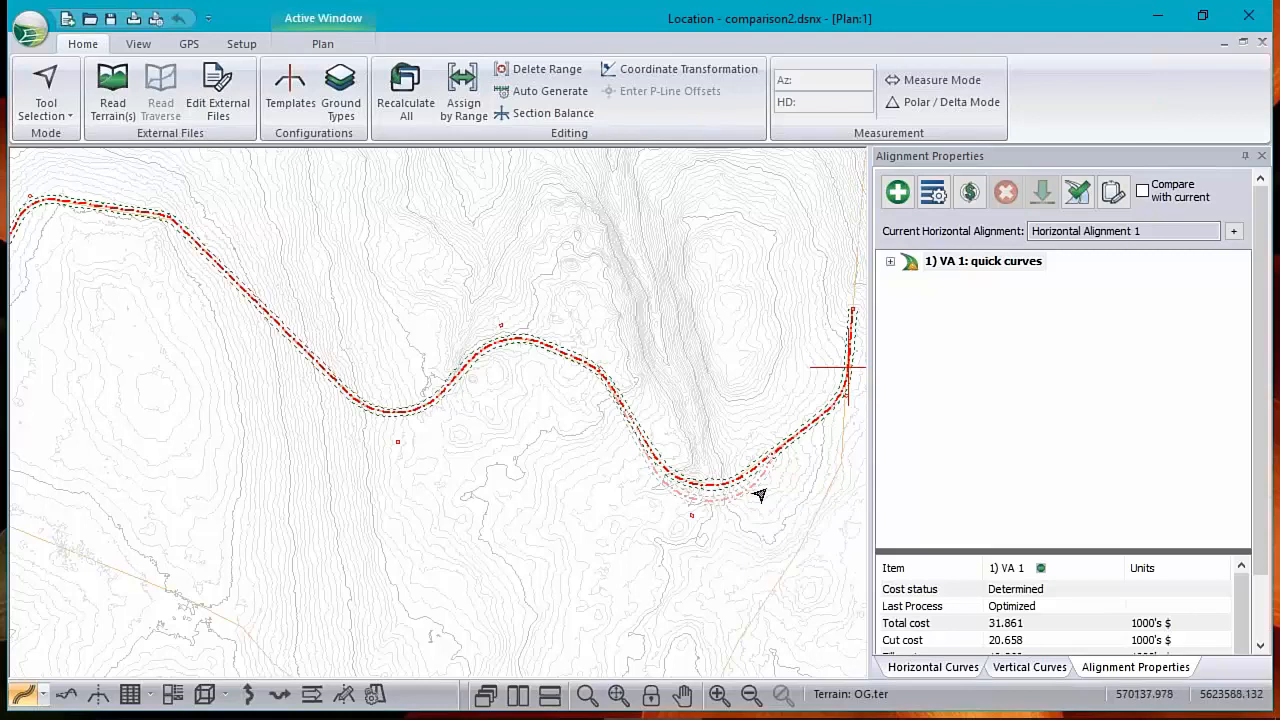
{"action": "scroll", "coordinate": [731, 497], "scroll_direction": "up", "scroll_amount": 1}
{"action": "middle_click_drag", "start_coordinate": [731, 497], "coordinate": [554, 506]}
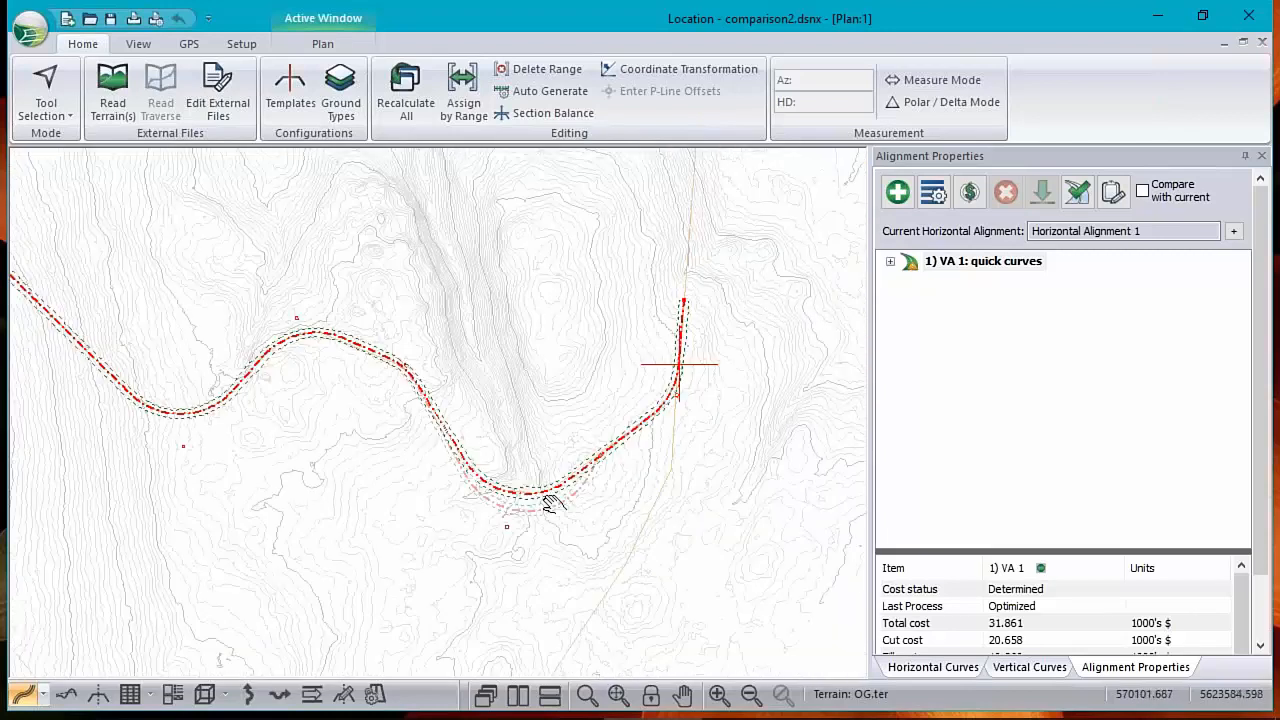
{"action": "scroll", "coordinate": [472, 500], "scroll_direction": "up", "scroll_amount": 4}
{"action": "scroll", "coordinate": [466, 500], "scroll_direction": "up", "scroll_amount": 2}
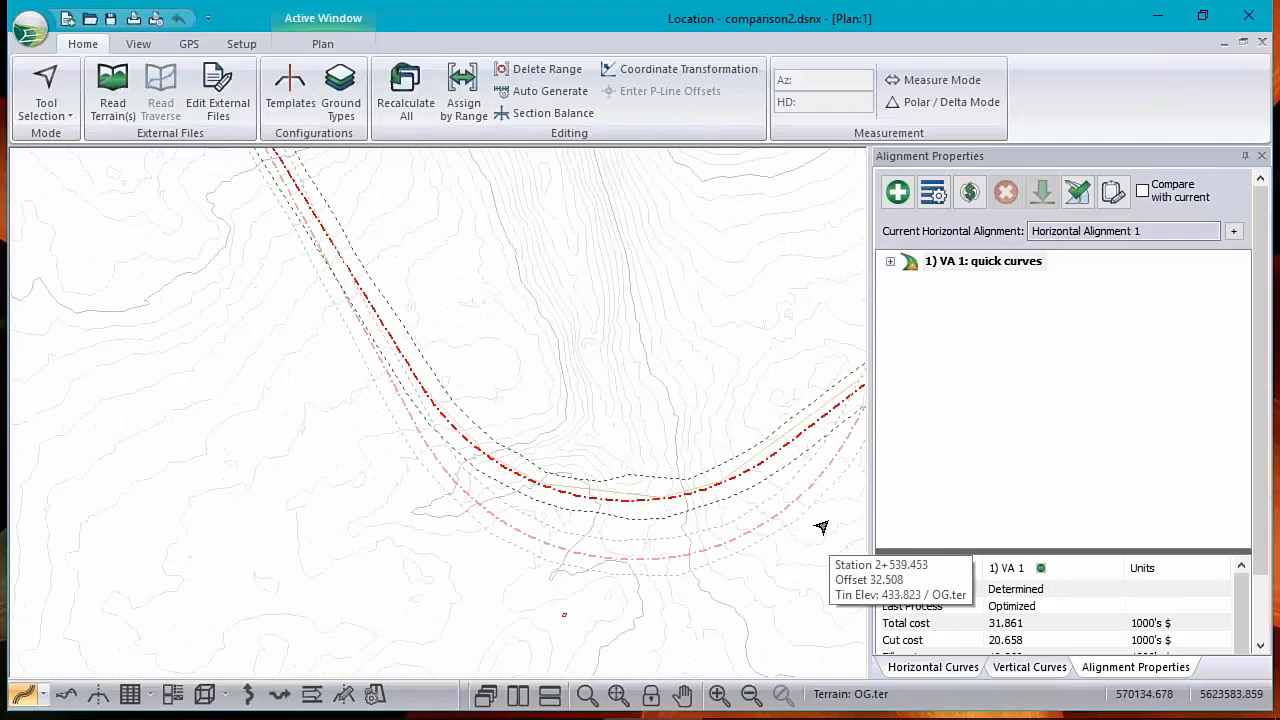
Bring up the Profile view of Horizontal Alignment 1 and examine its eastern stretch.
{"action": "left_click", "coordinate": [66, 693]}
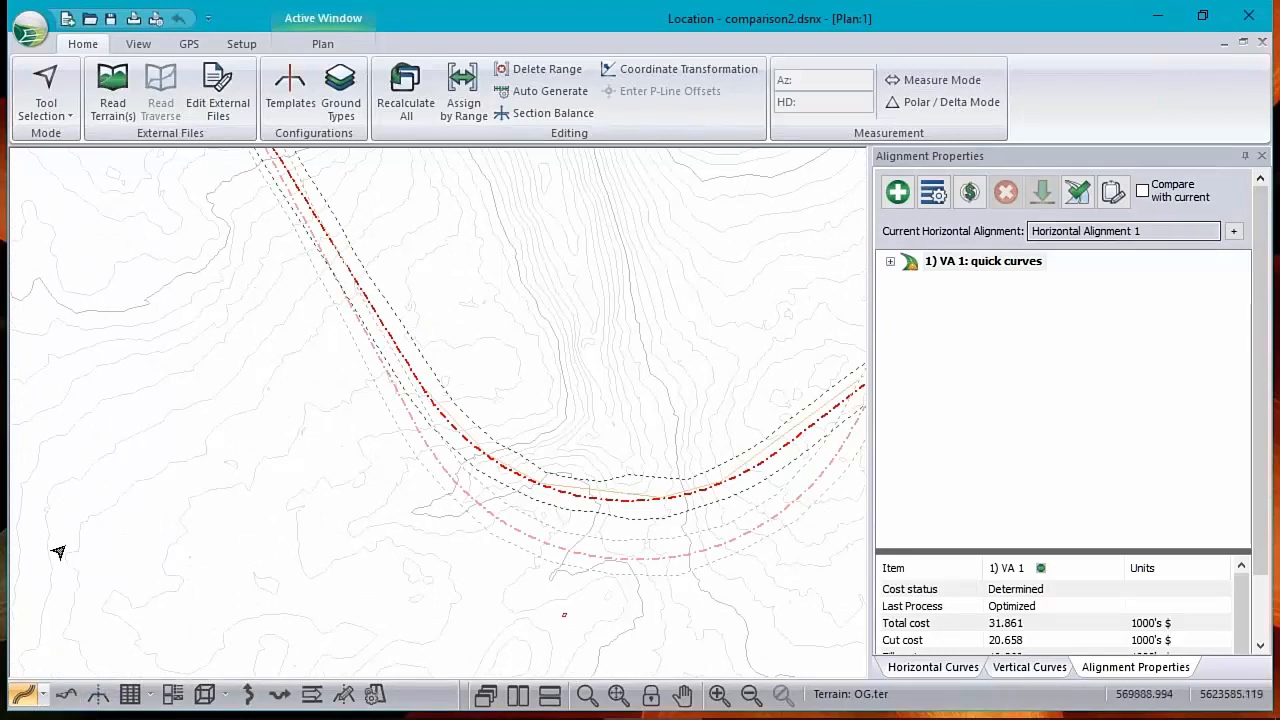
{"action": "mouse_move", "coordinate": [270, 422]}
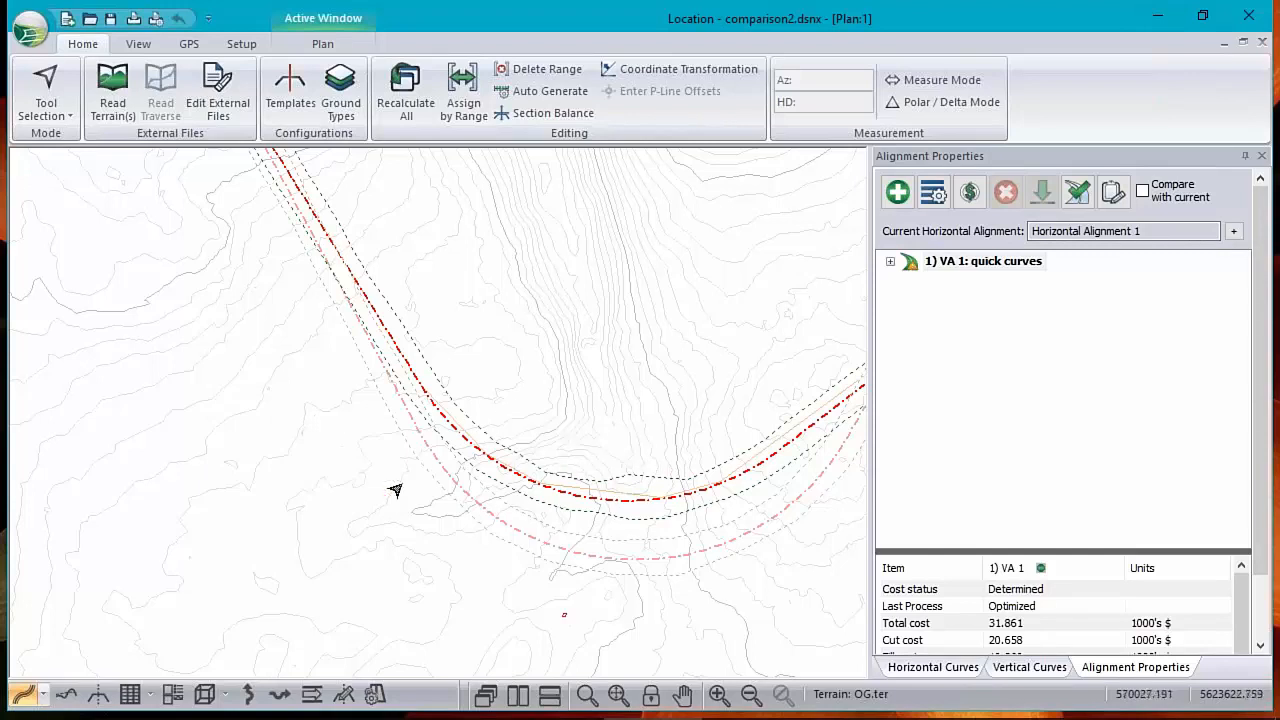
{"action": "left_click", "coordinate": [66, 694]}
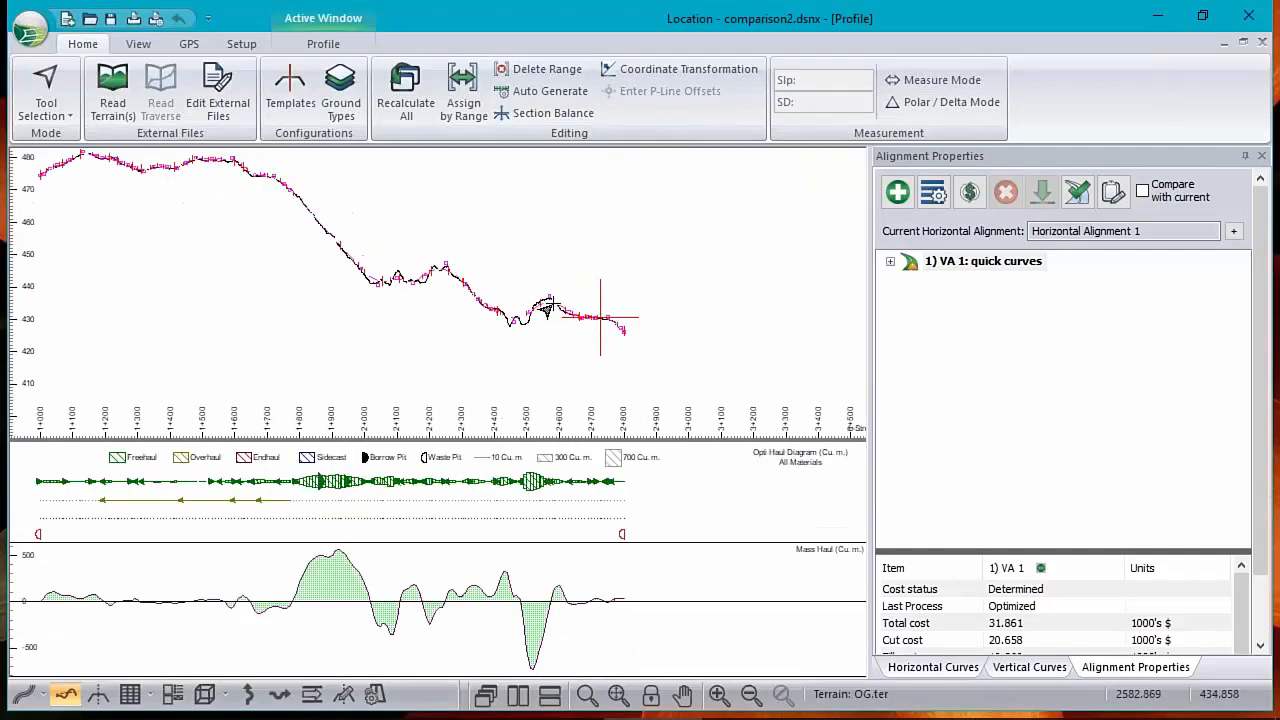
{"action": "scroll", "coordinate": [553, 304], "scroll_direction": "up", "scroll_amount": 1}
{"action": "middle_click_drag", "start_coordinate": [418, 289], "coordinate": [452, 325]}
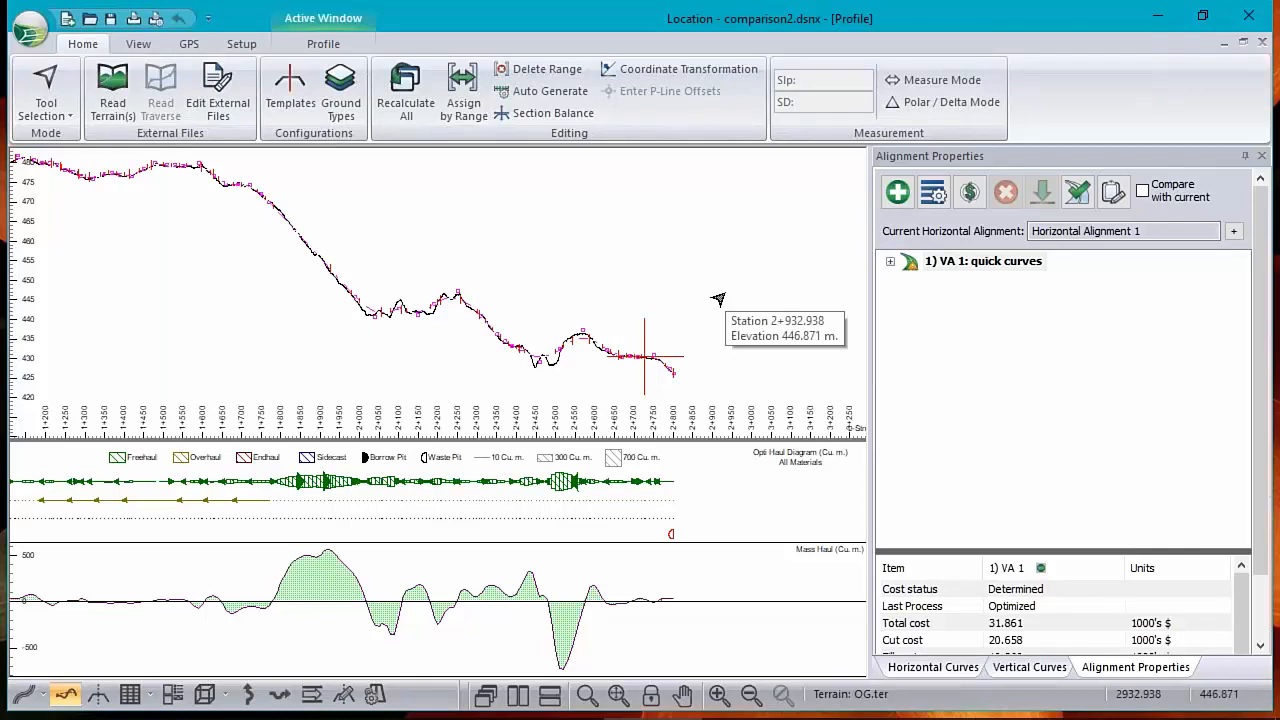
Review the reference feature display settings in the Profile Window Options and cancel without applying changes.
{"action": "right_click", "coordinate": [537, 243]}
{"action": "left_click", "coordinate": [610, 396]}
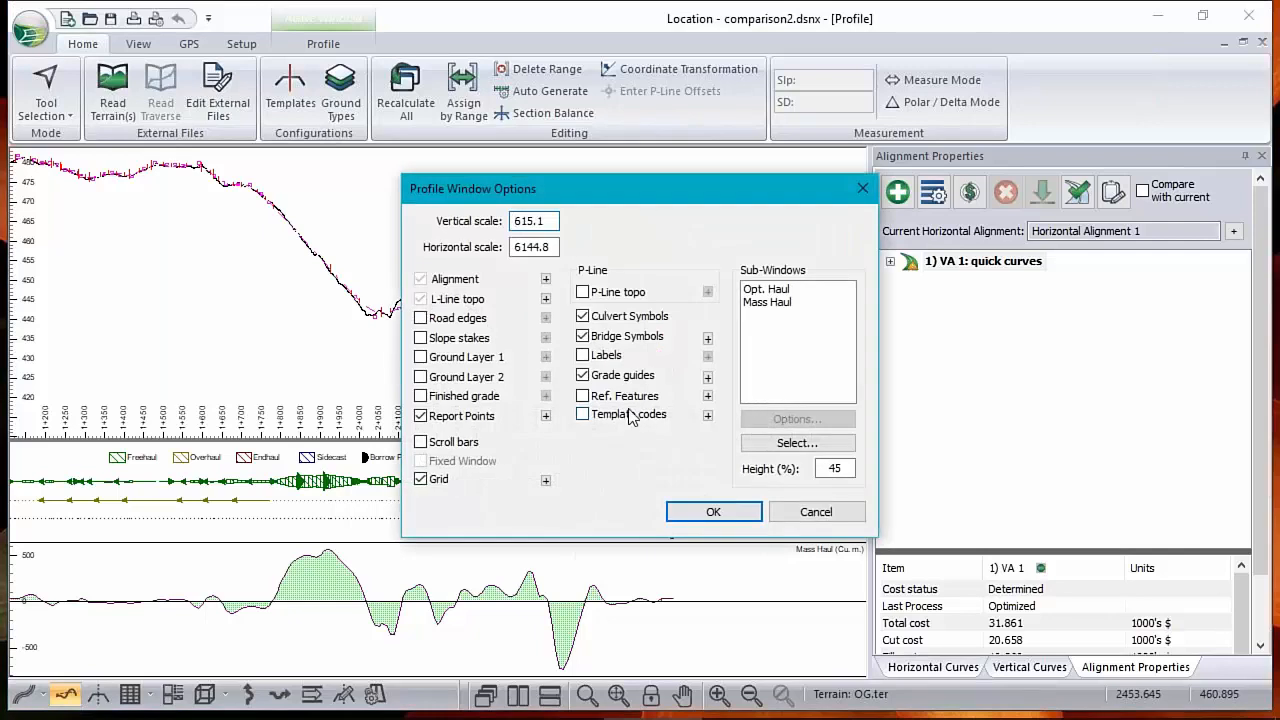
{"action": "left_click", "coordinate": [583, 397]}
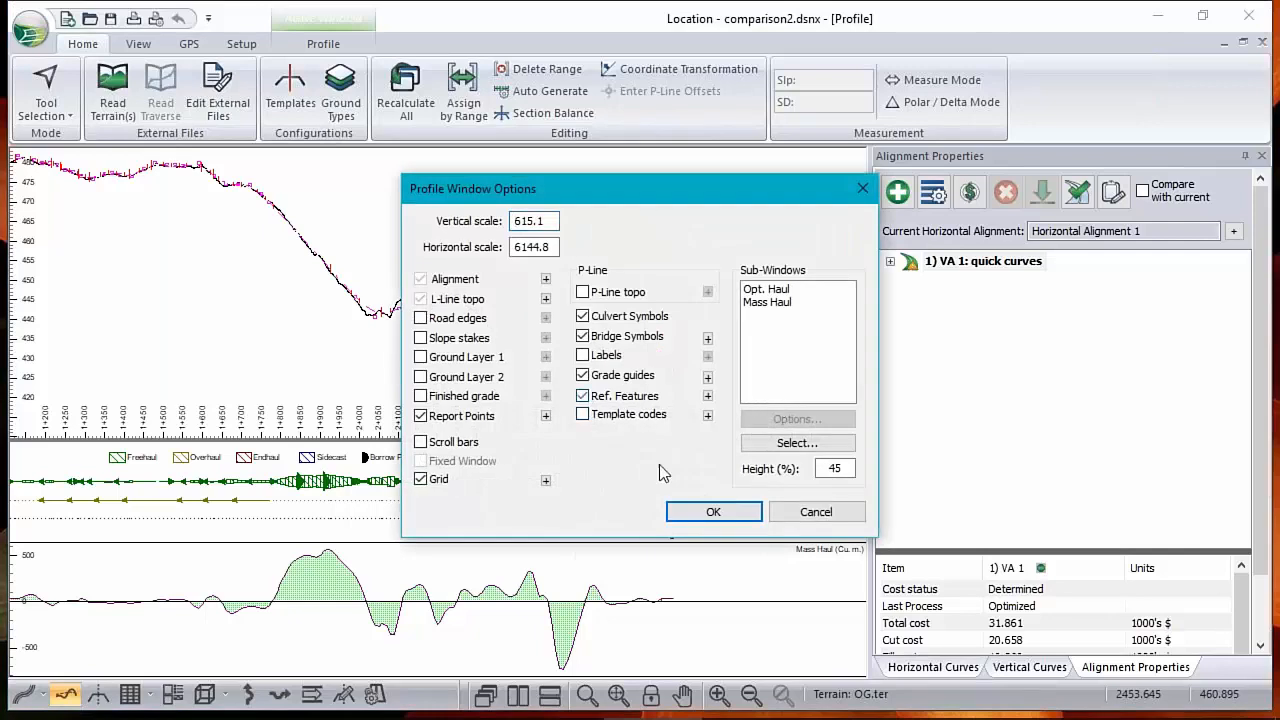
{"action": "left_click", "coordinate": [708, 397]}
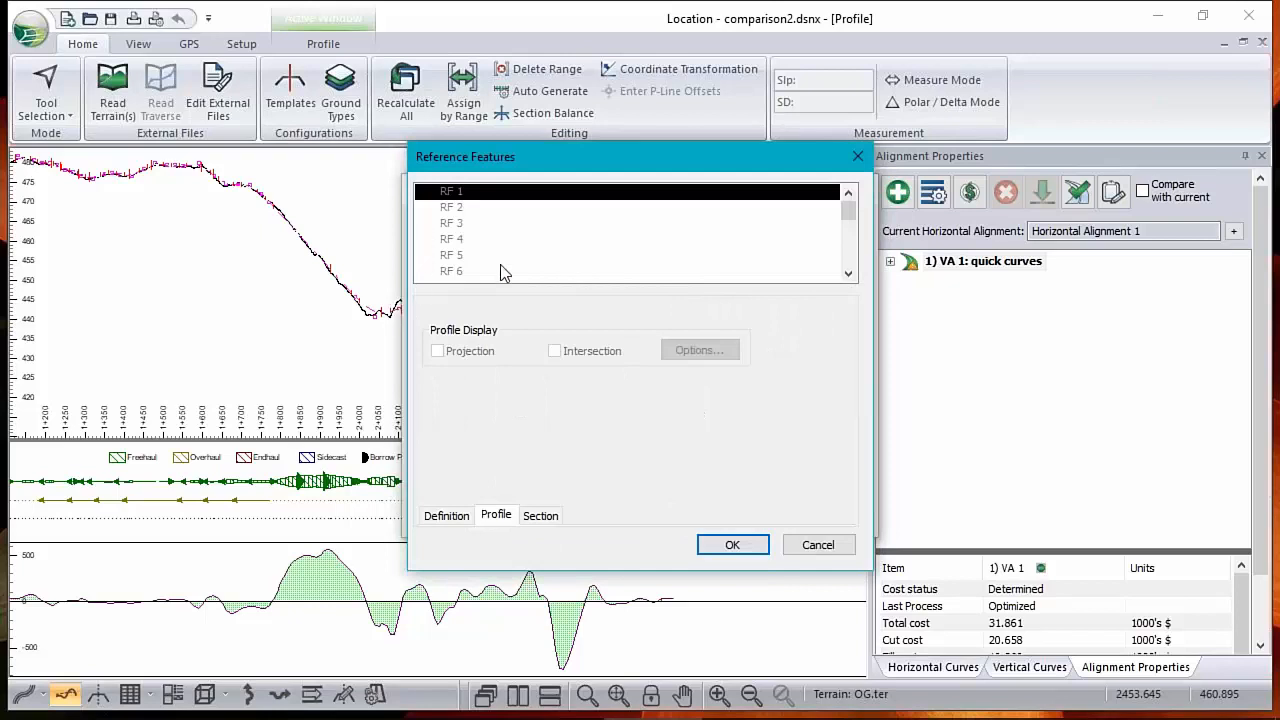
{"action": "left_click", "coordinate": [822, 547]}
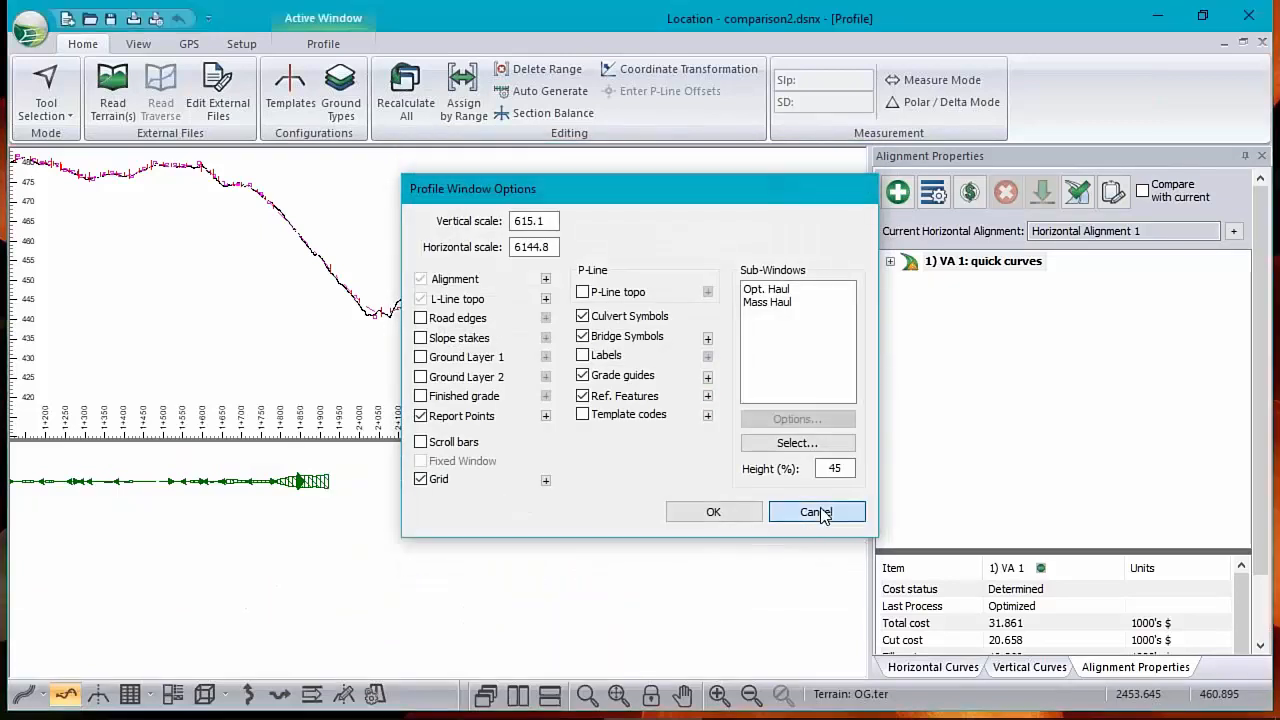
{"action": "left_click", "coordinate": [817, 512]}
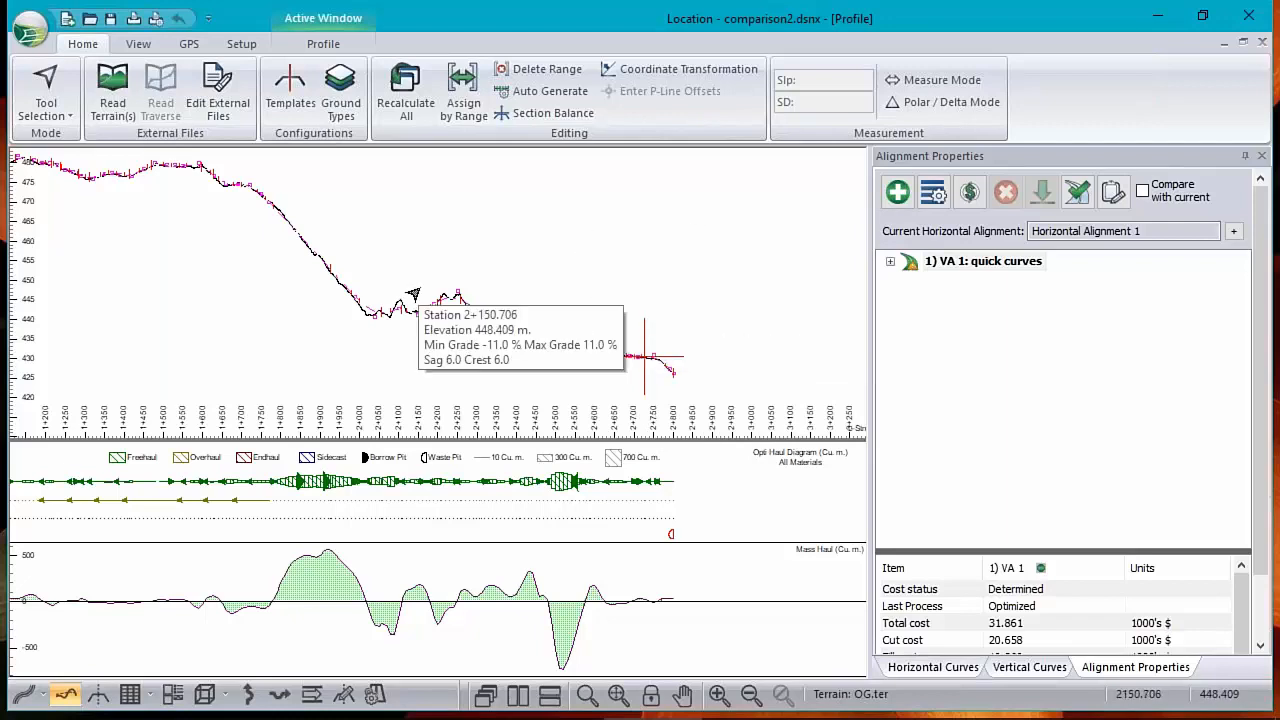
Restore the tiled window layout and adjust the Profile view to show the whole length of Horizontal Alignment 1.
{"action": "left_click", "coordinate": [1244, 43]}
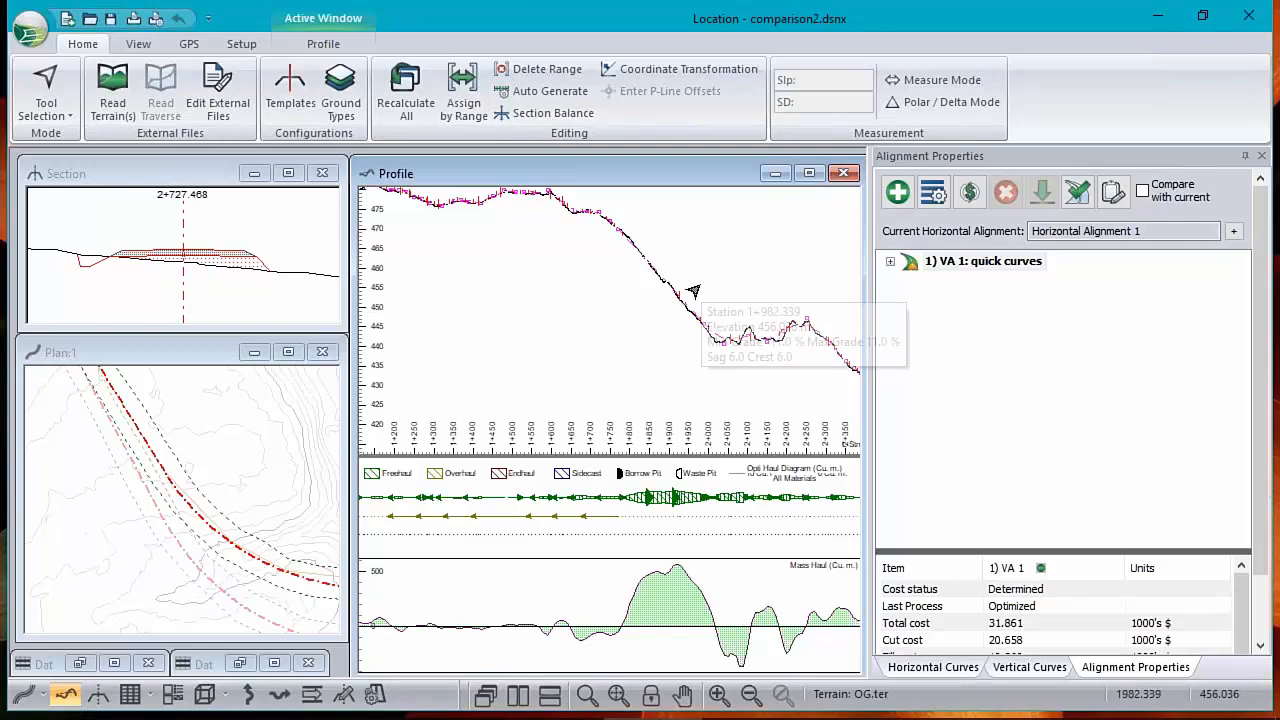
{"action": "middle_click_drag", "start_coordinate": [692, 290], "coordinate": [650, 319]}
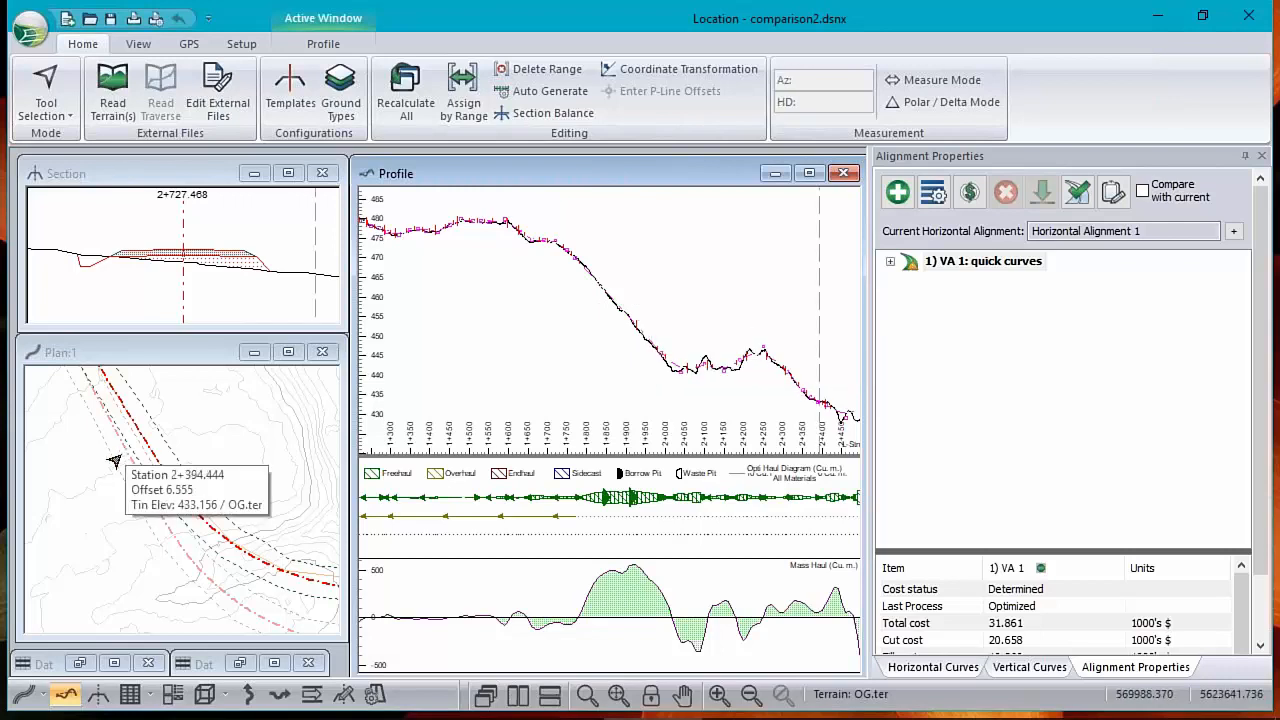
{"action": "left_click", "coordinate": [192, 358]}
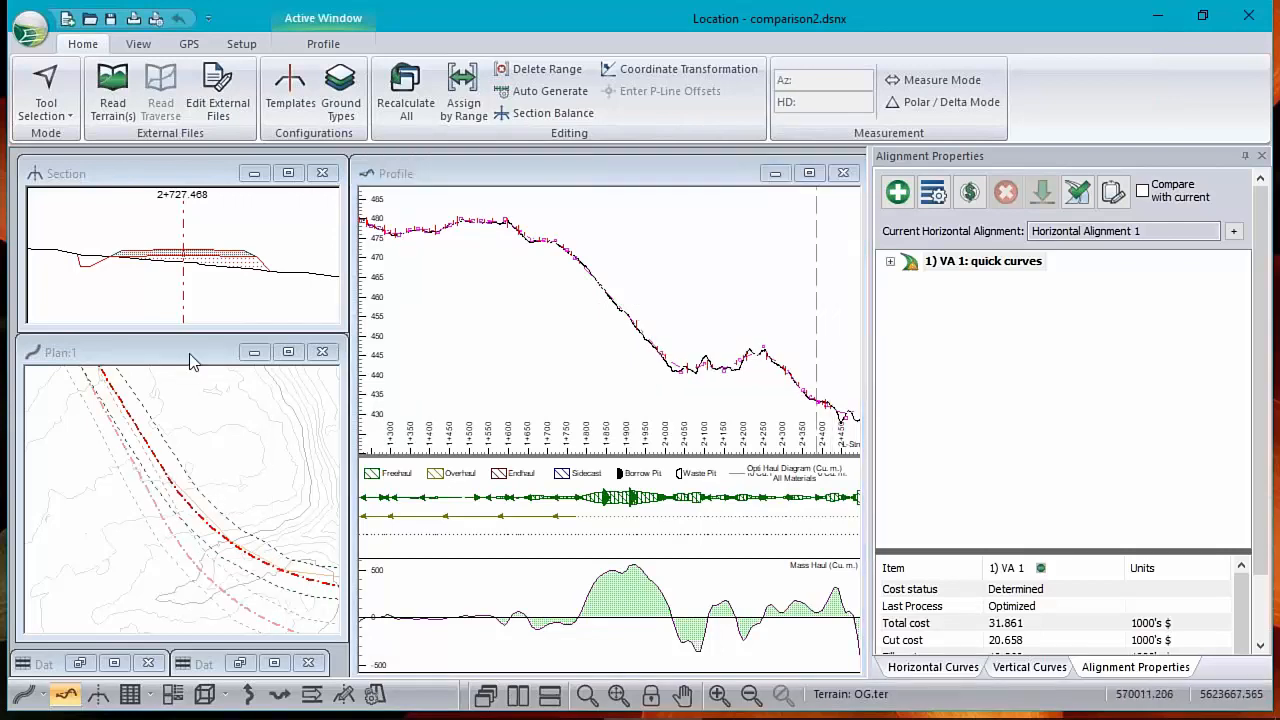
{"action": "scroll", "coordinate": [643, 334], "scroll_direction": "down", "scroll_amount": 3}
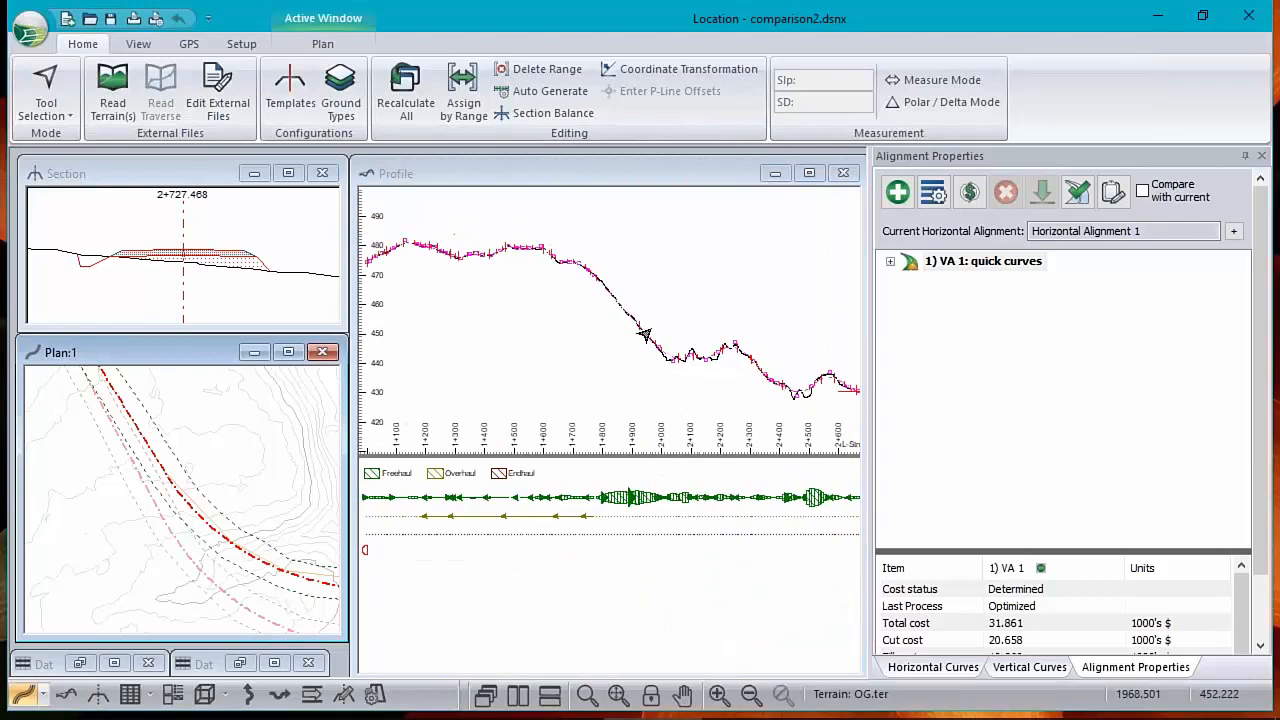
{"action": "middle_click_drag", "start_coordinate": [720, 344], "coordinate": [716, 333]}
{"action": "scroll", "coordinate": [716, 333], "scroll_direction": "up", "scroll_amount": 1}
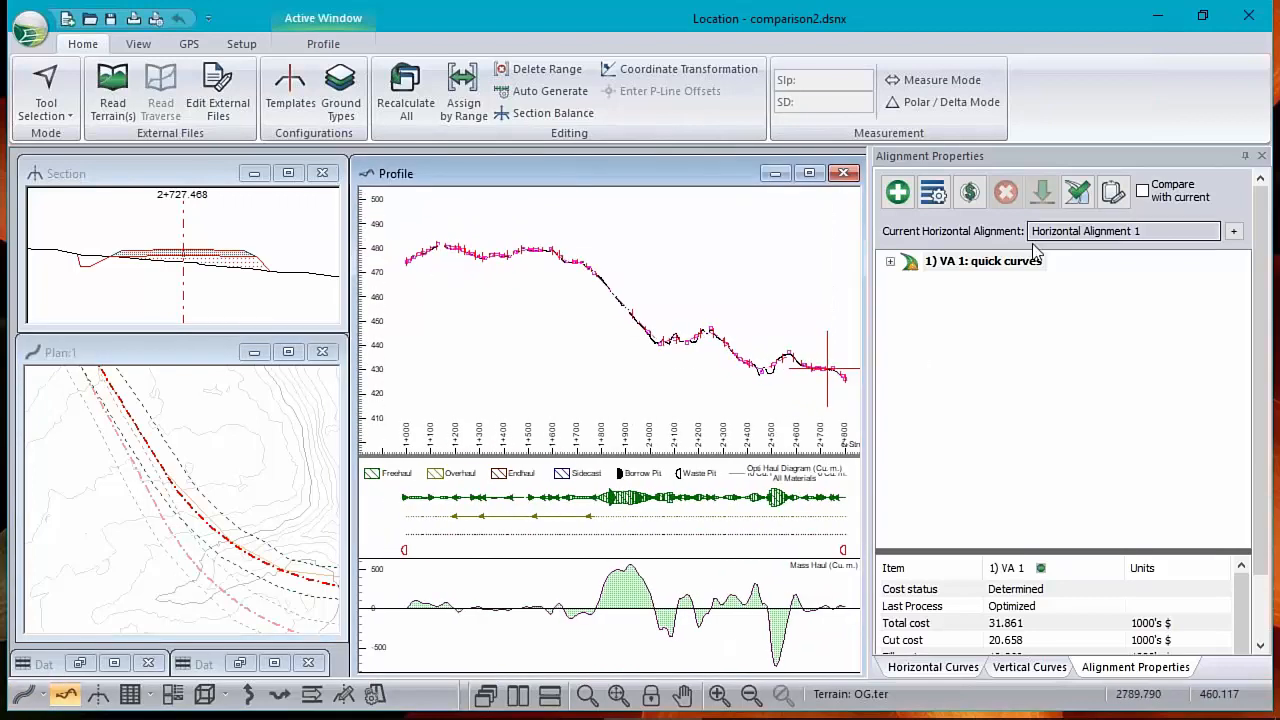
Switch to the HA 1 alt alignment and show its cross-section at station 2+520.002.
{"action": "right_click", "coordinate": [124, 452]}
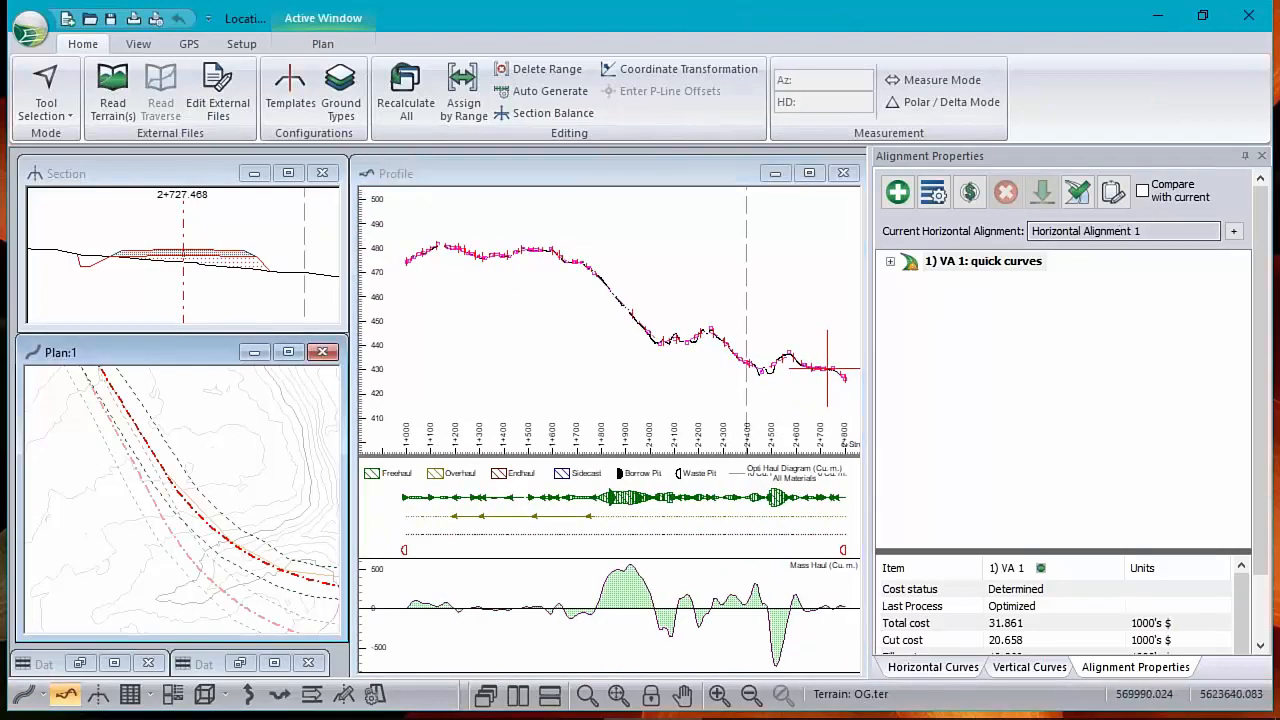
{"action": "left_click", "coordinate": [241, 632]}
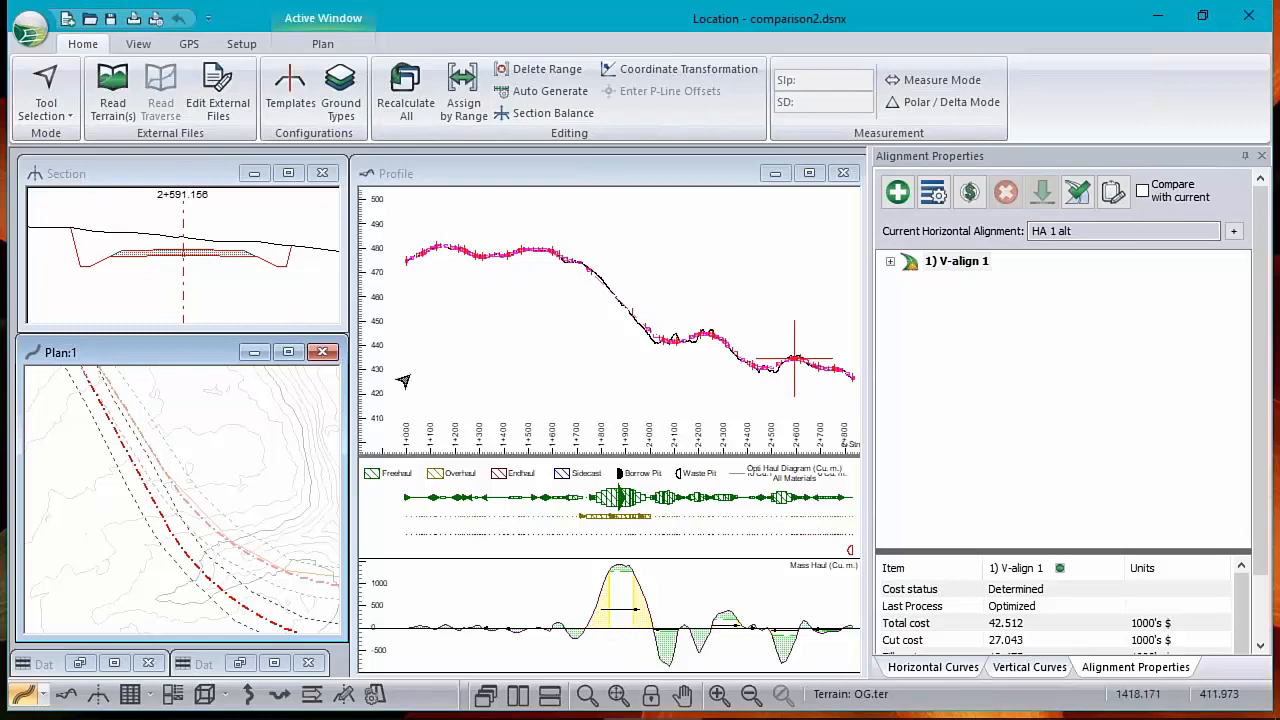
{"action": "left_click", "coordinate": [584, 271]}
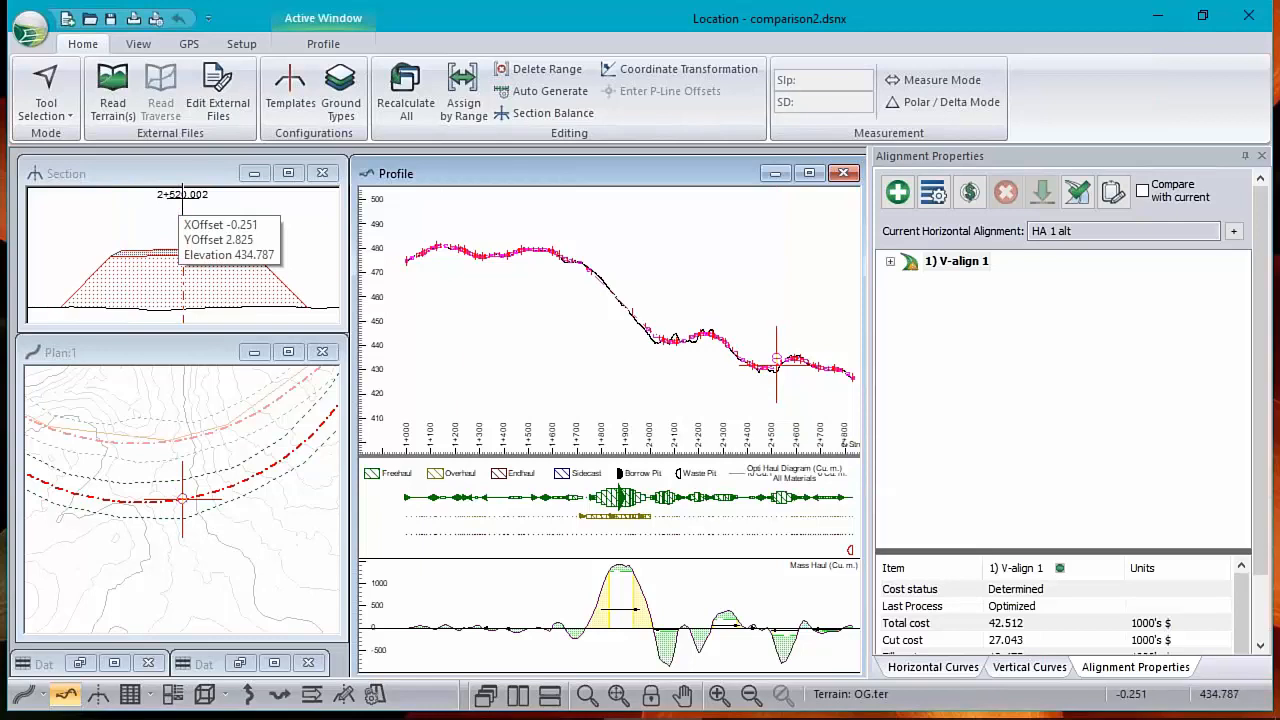
Switch to Horizontal Alignment 1 and show its cross-section at station 2+500.002 on the curve.
{"action": "right_click", "coordinate": [152, 481]}
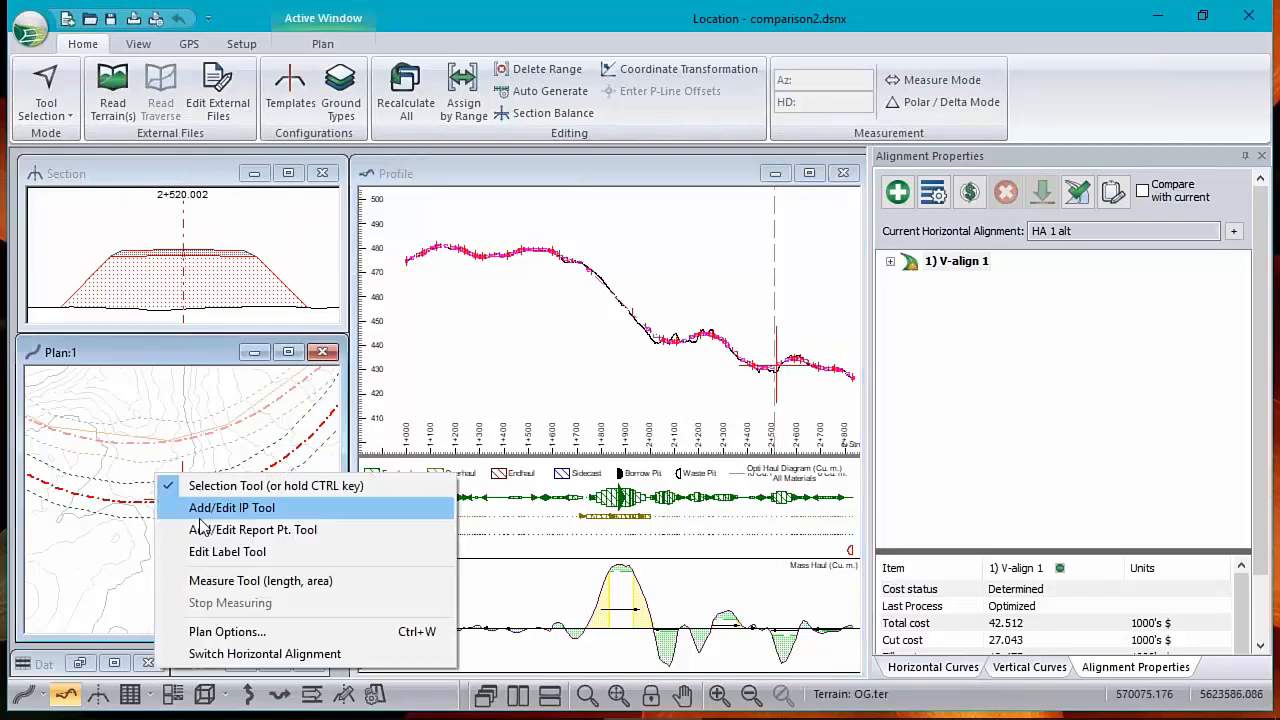
{"action": "left_click", "coordinate": [224, 652]}
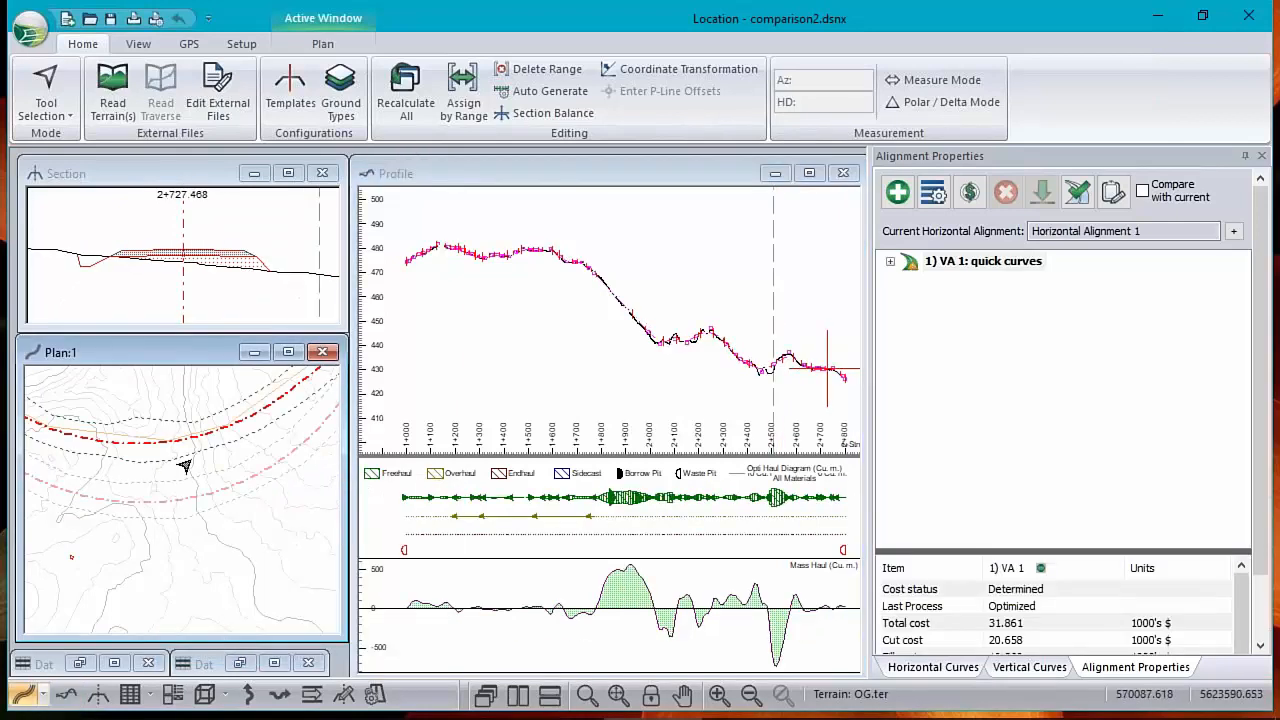
{"action": "left_click", "coordinate": [168, 440]}
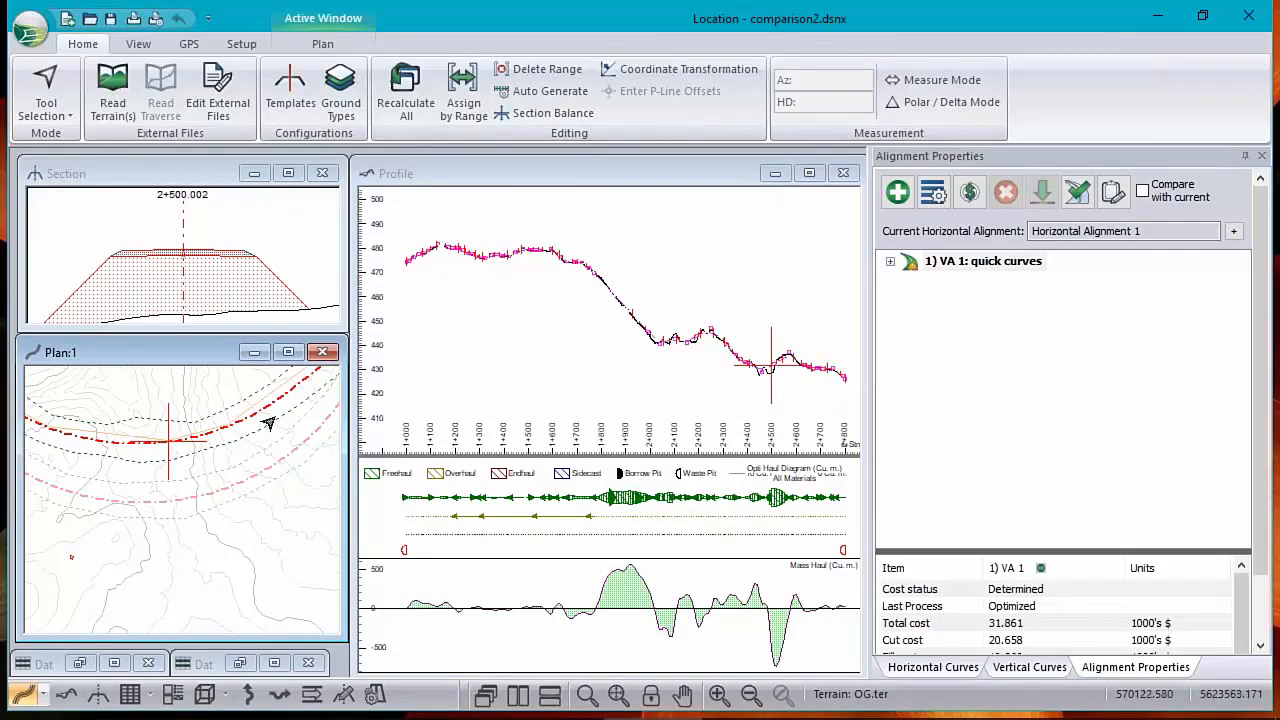